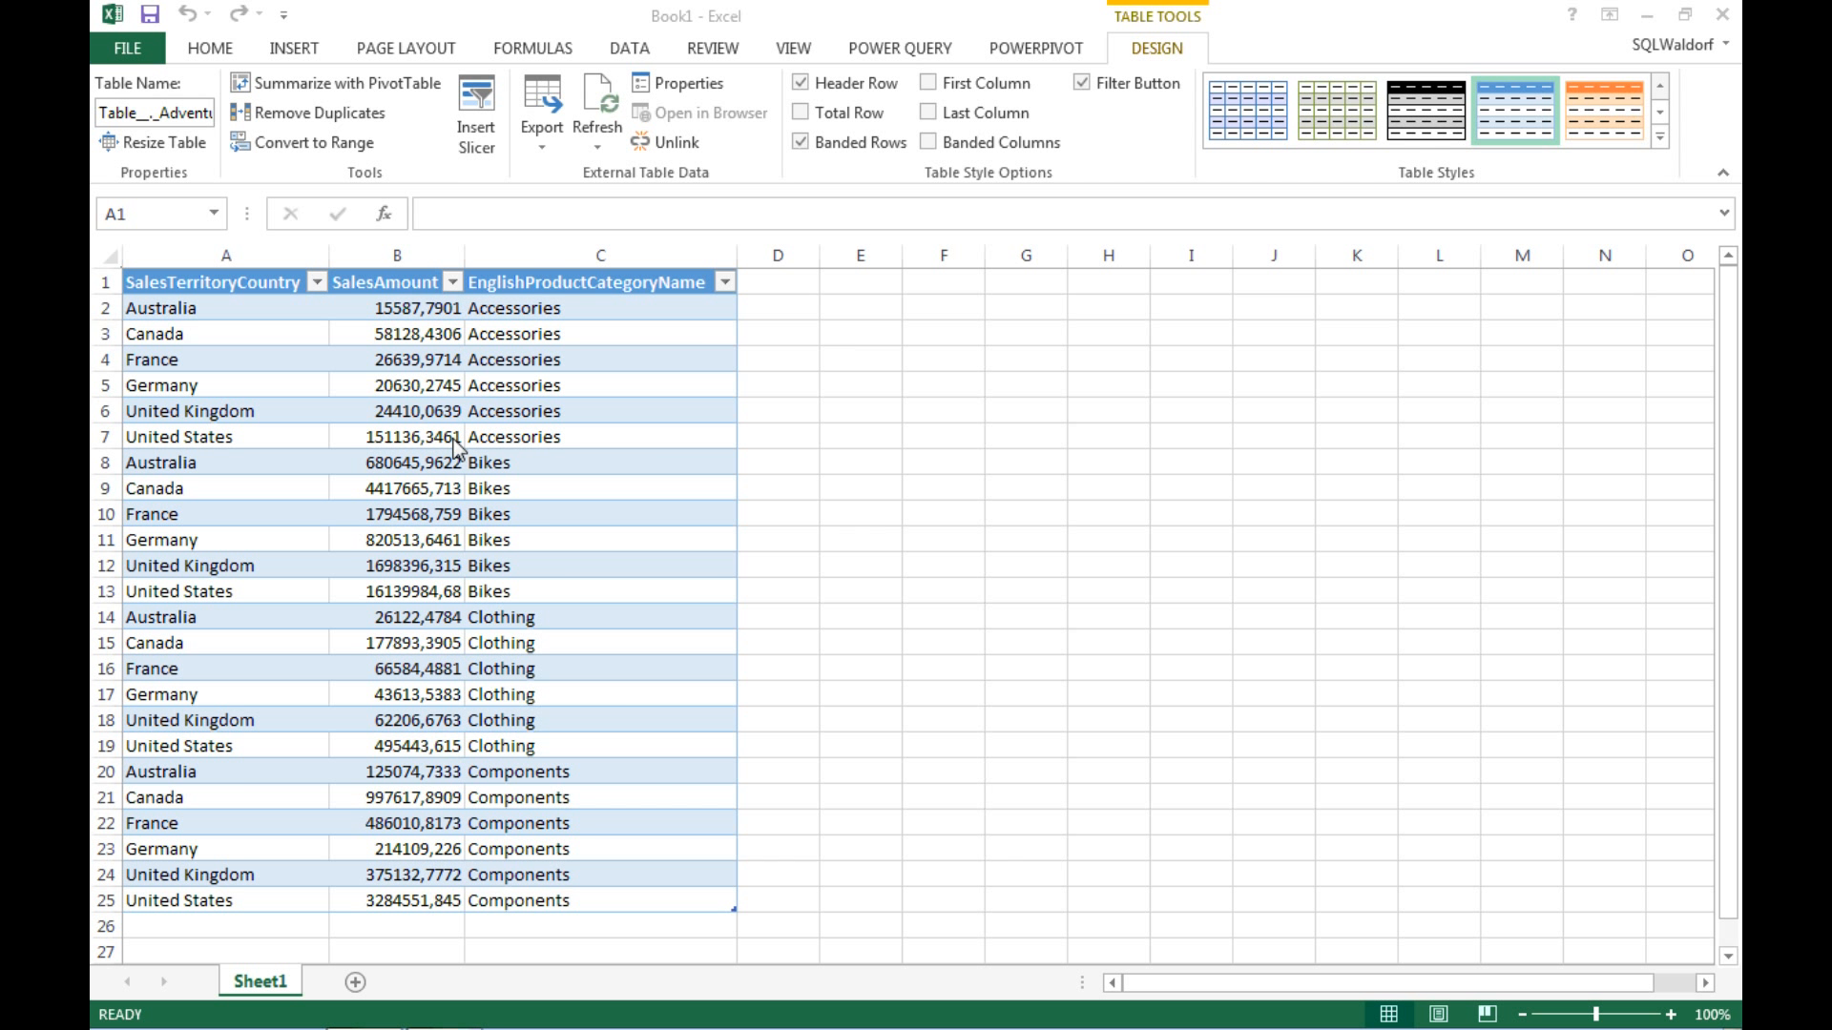
- Search online data for "population country" and add the Wikipedia "Countries - List of countries by population" table to a worksheet
{"action": "left_click", "coordinate": [902, 50]}
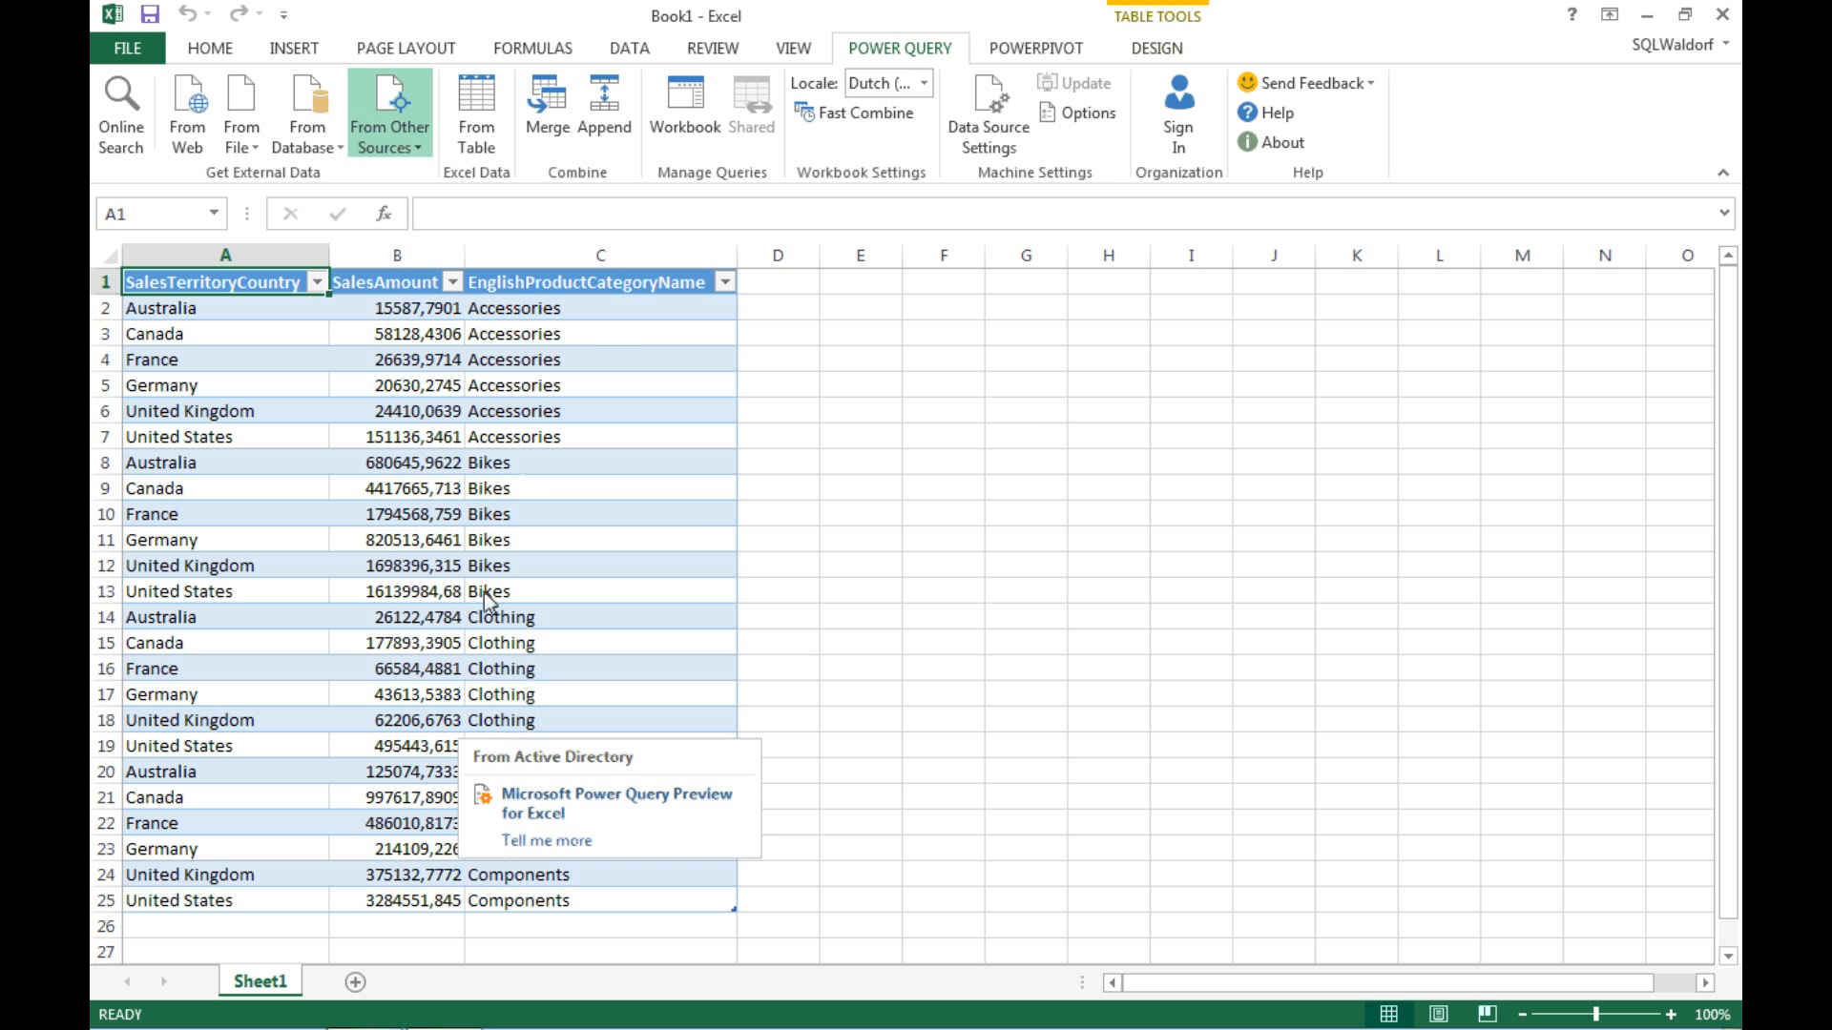
{"action": "left_click", "coordinate": [121, 105]}
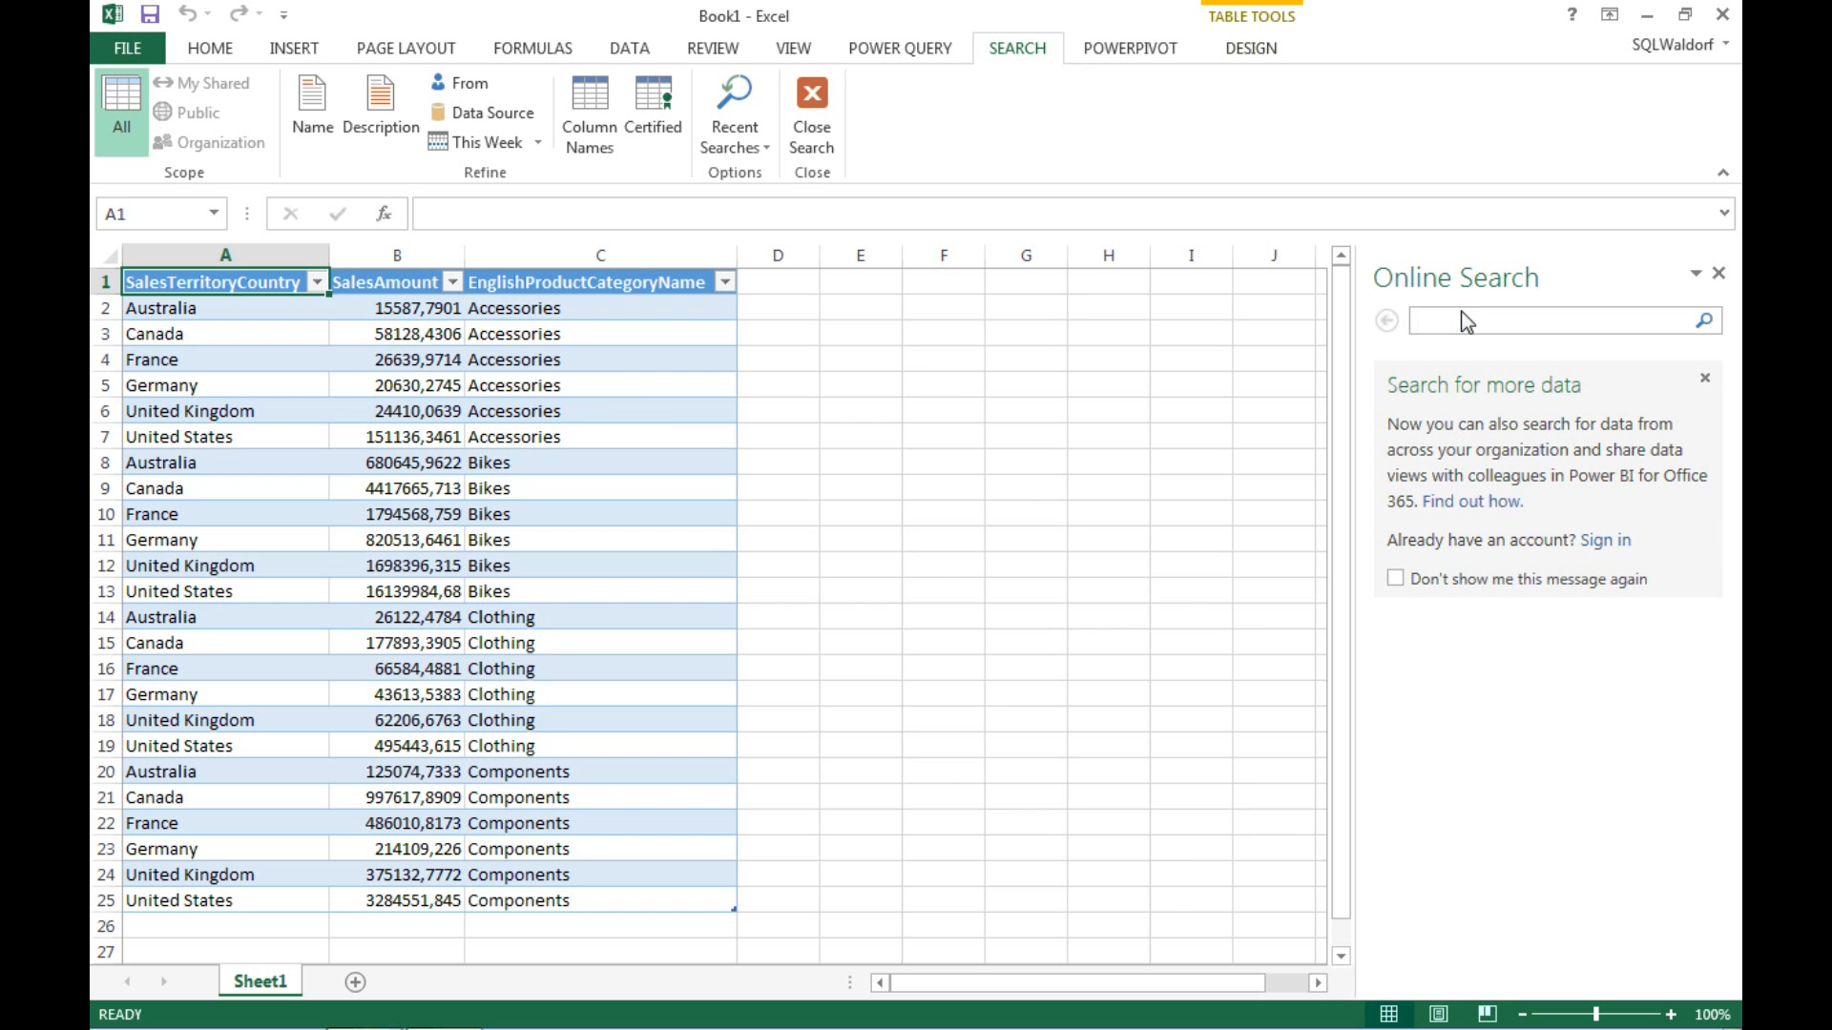
{"action": "type", "text": "population country"}
{"action": "key", "text": "Return"}
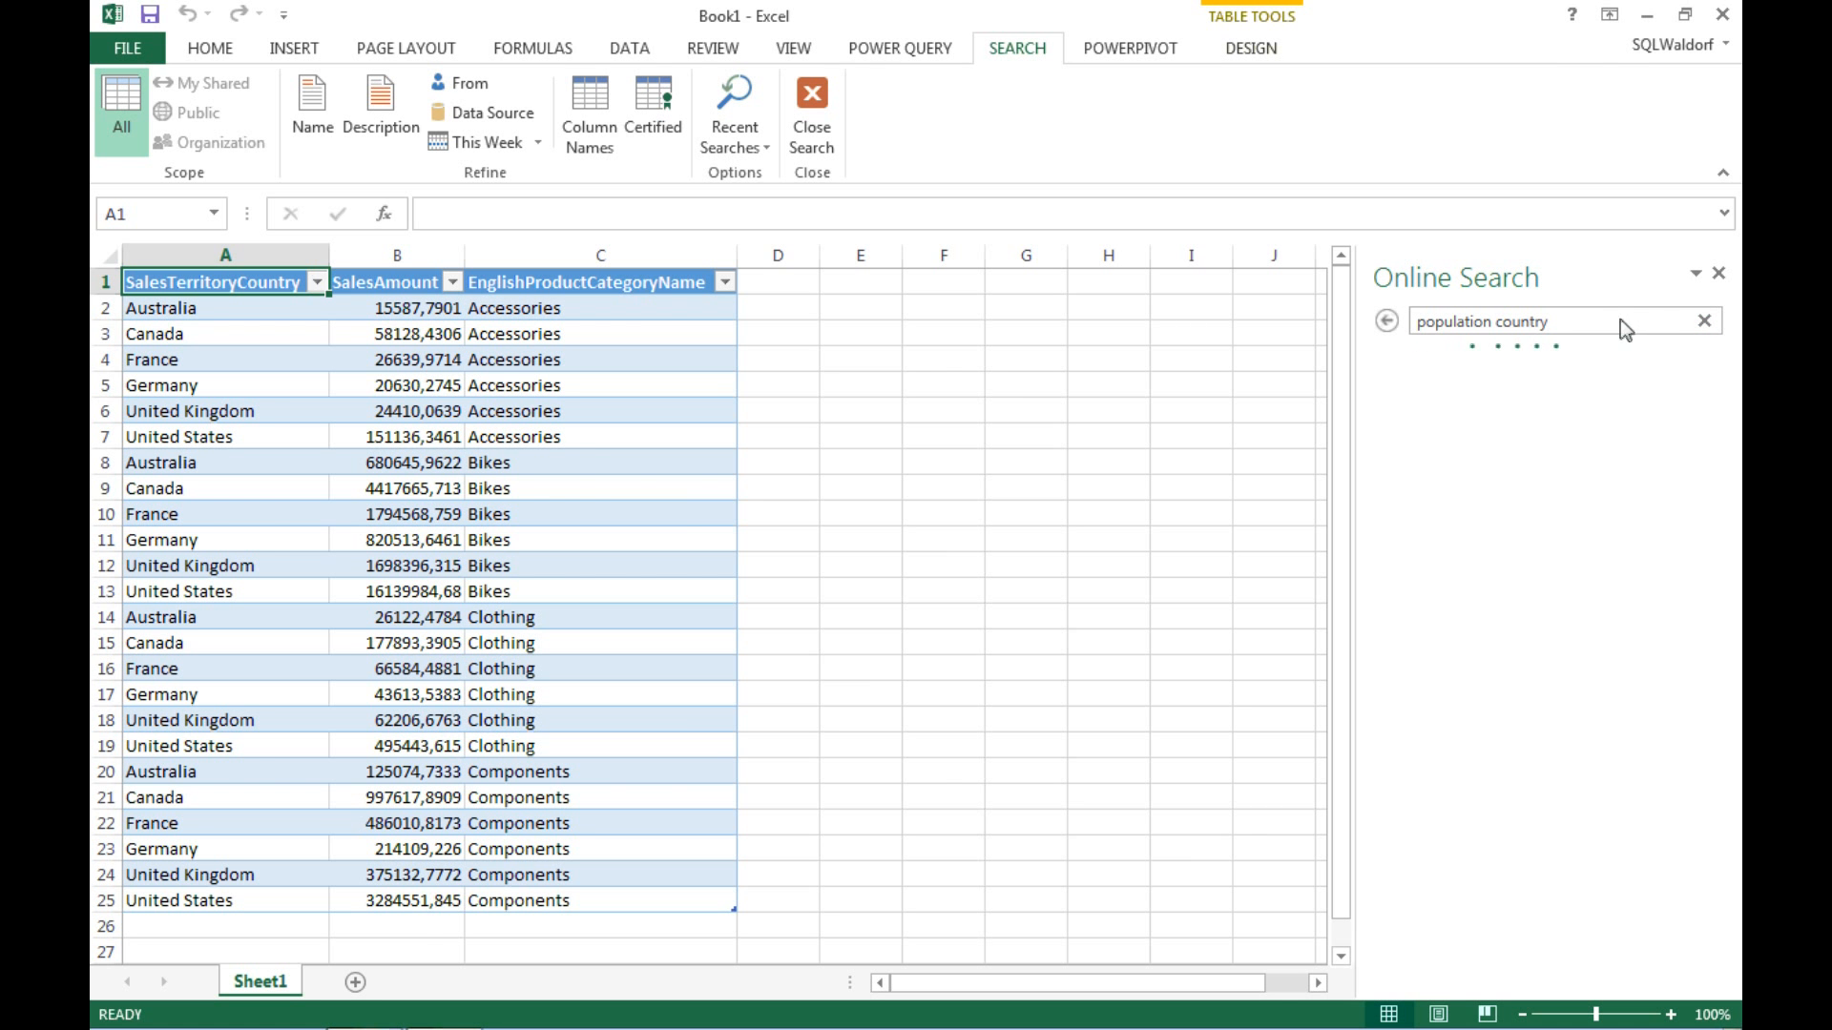
{"action": "mouse_move", "coordinate": [1559, 448]}
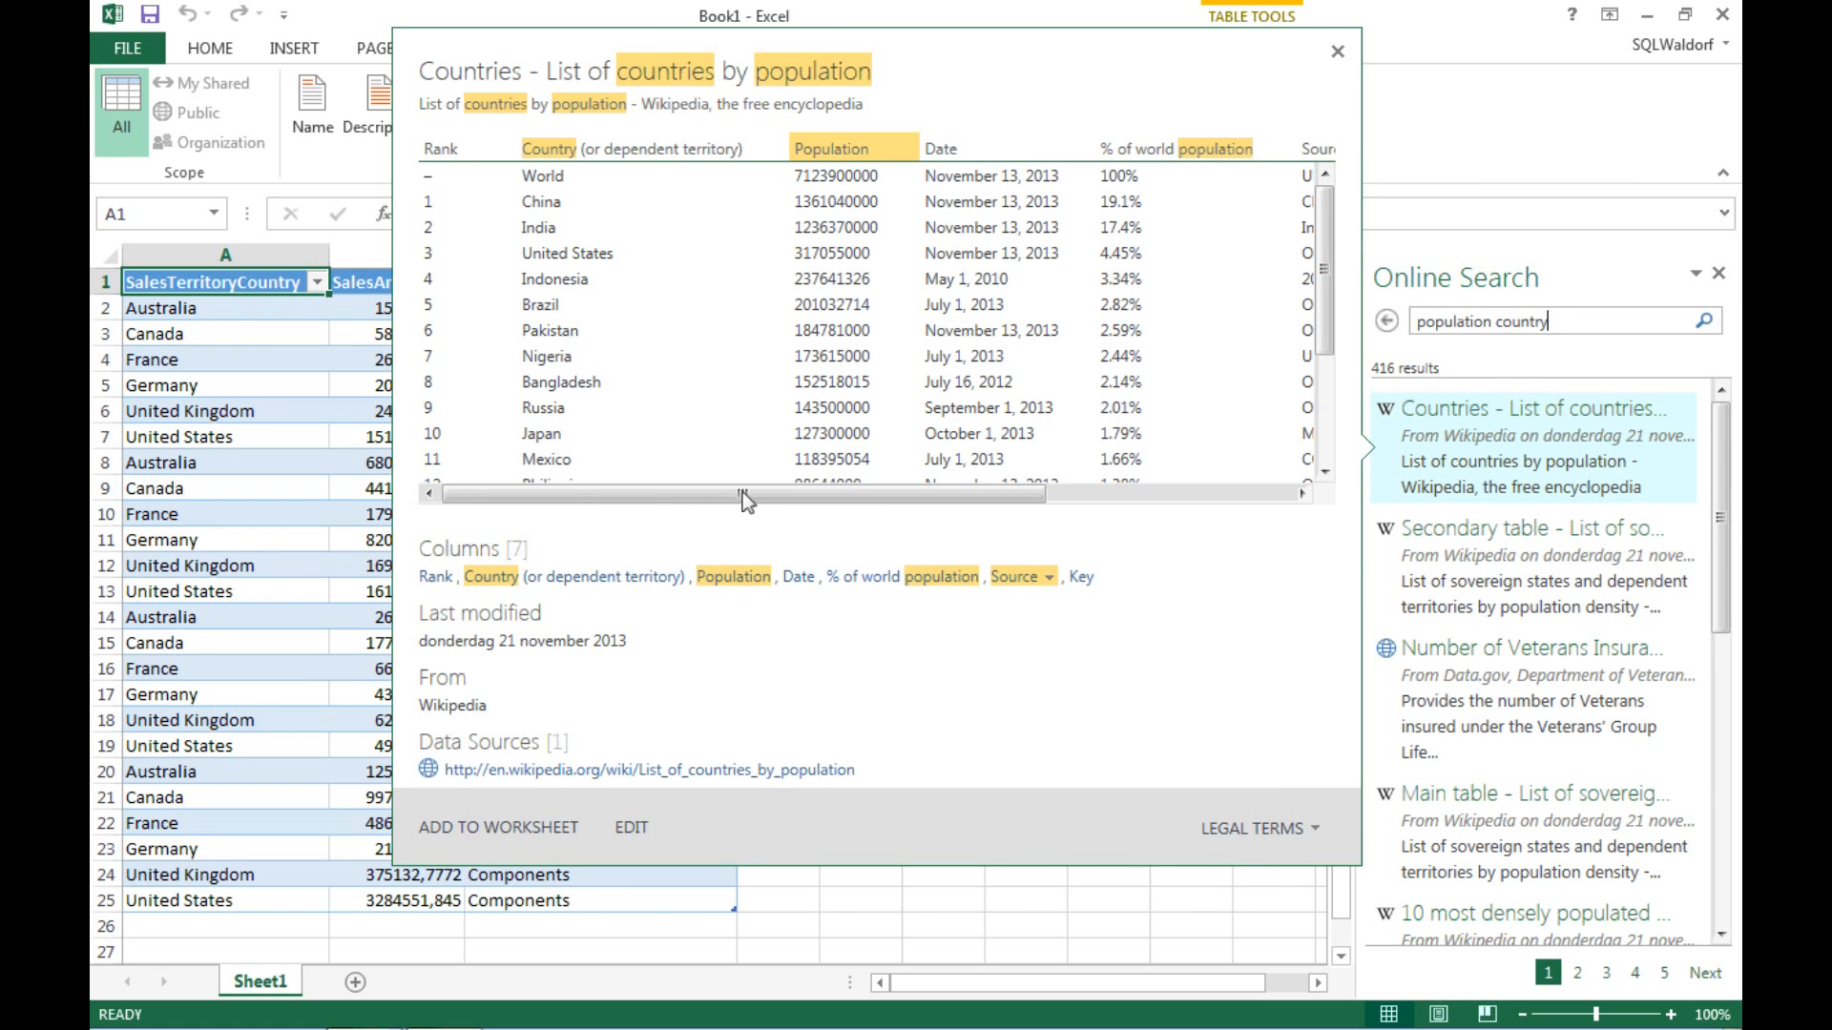
{"action": "left_click", "coordinate": [512, 828]}
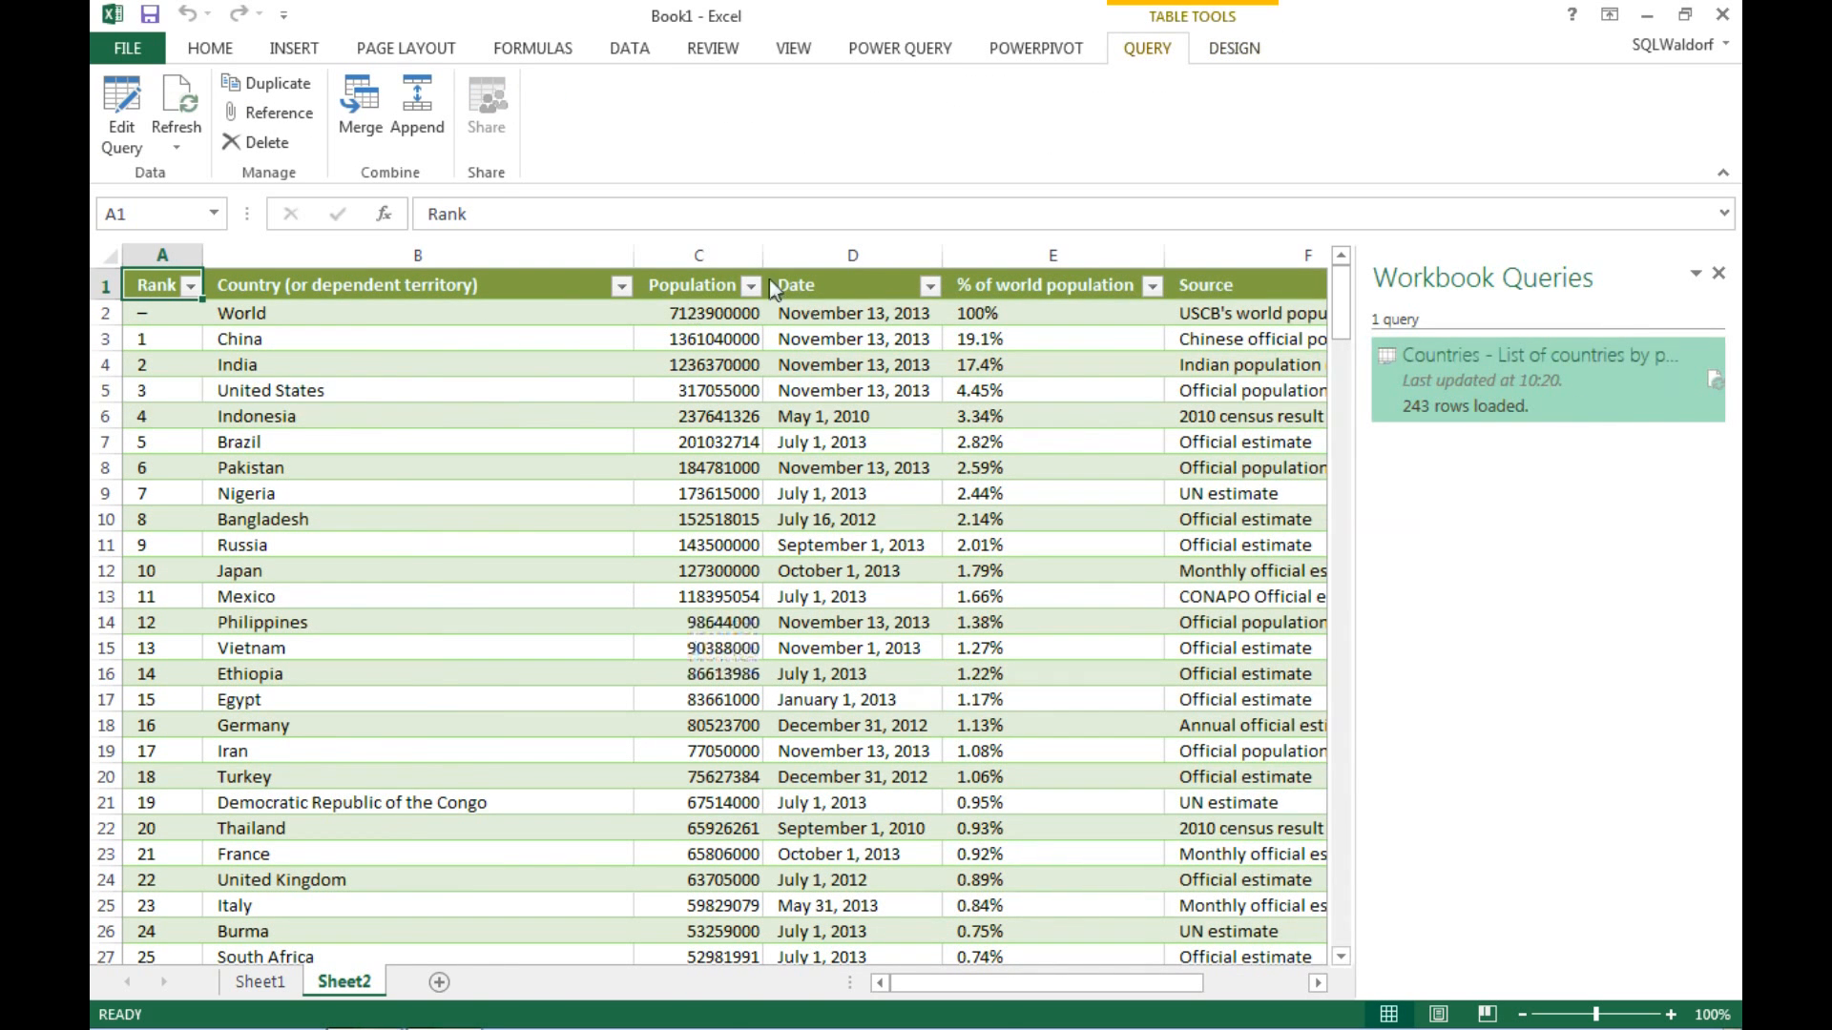
- Edit the population query to remove the Rank, Date, % of world population, Source and Key columns
{"action": "left_click", "coordinate": [122, 99]}
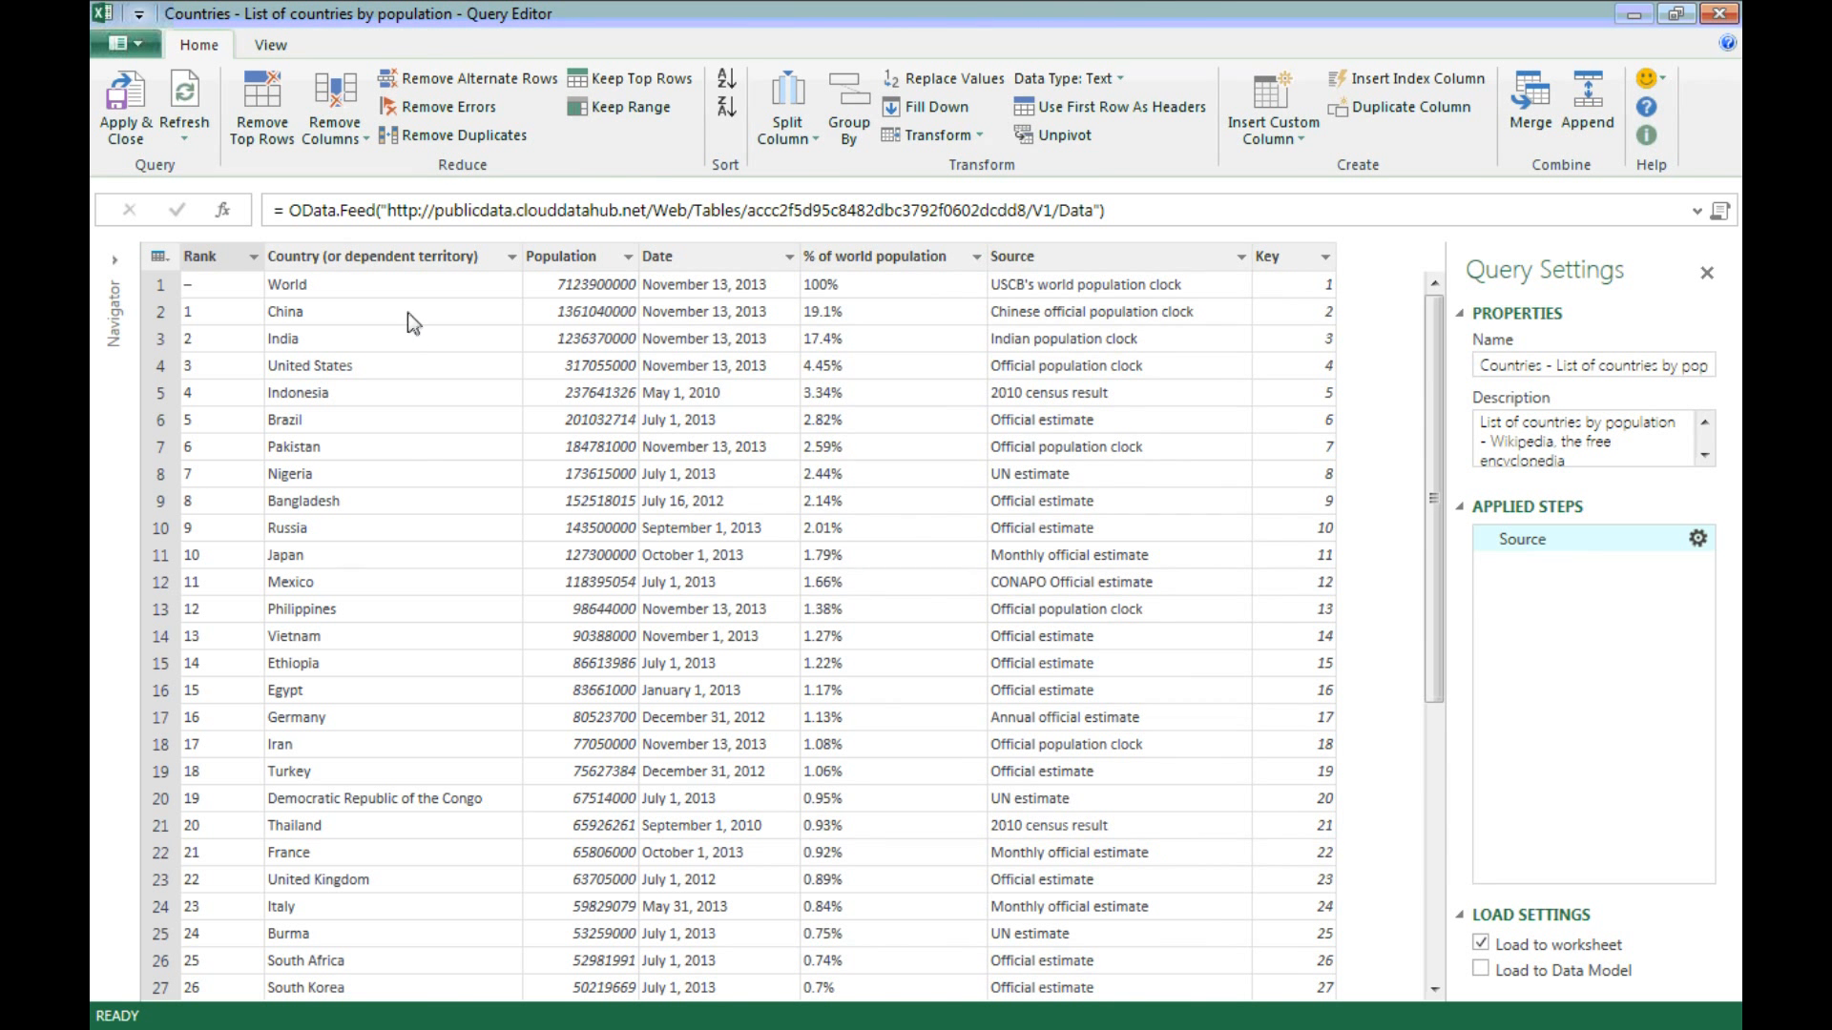
{"action": "left_click", "coordinate": [710, 256]}
{"action": "left_click", "coordinate": [872, 255], "text": "ctrl"}
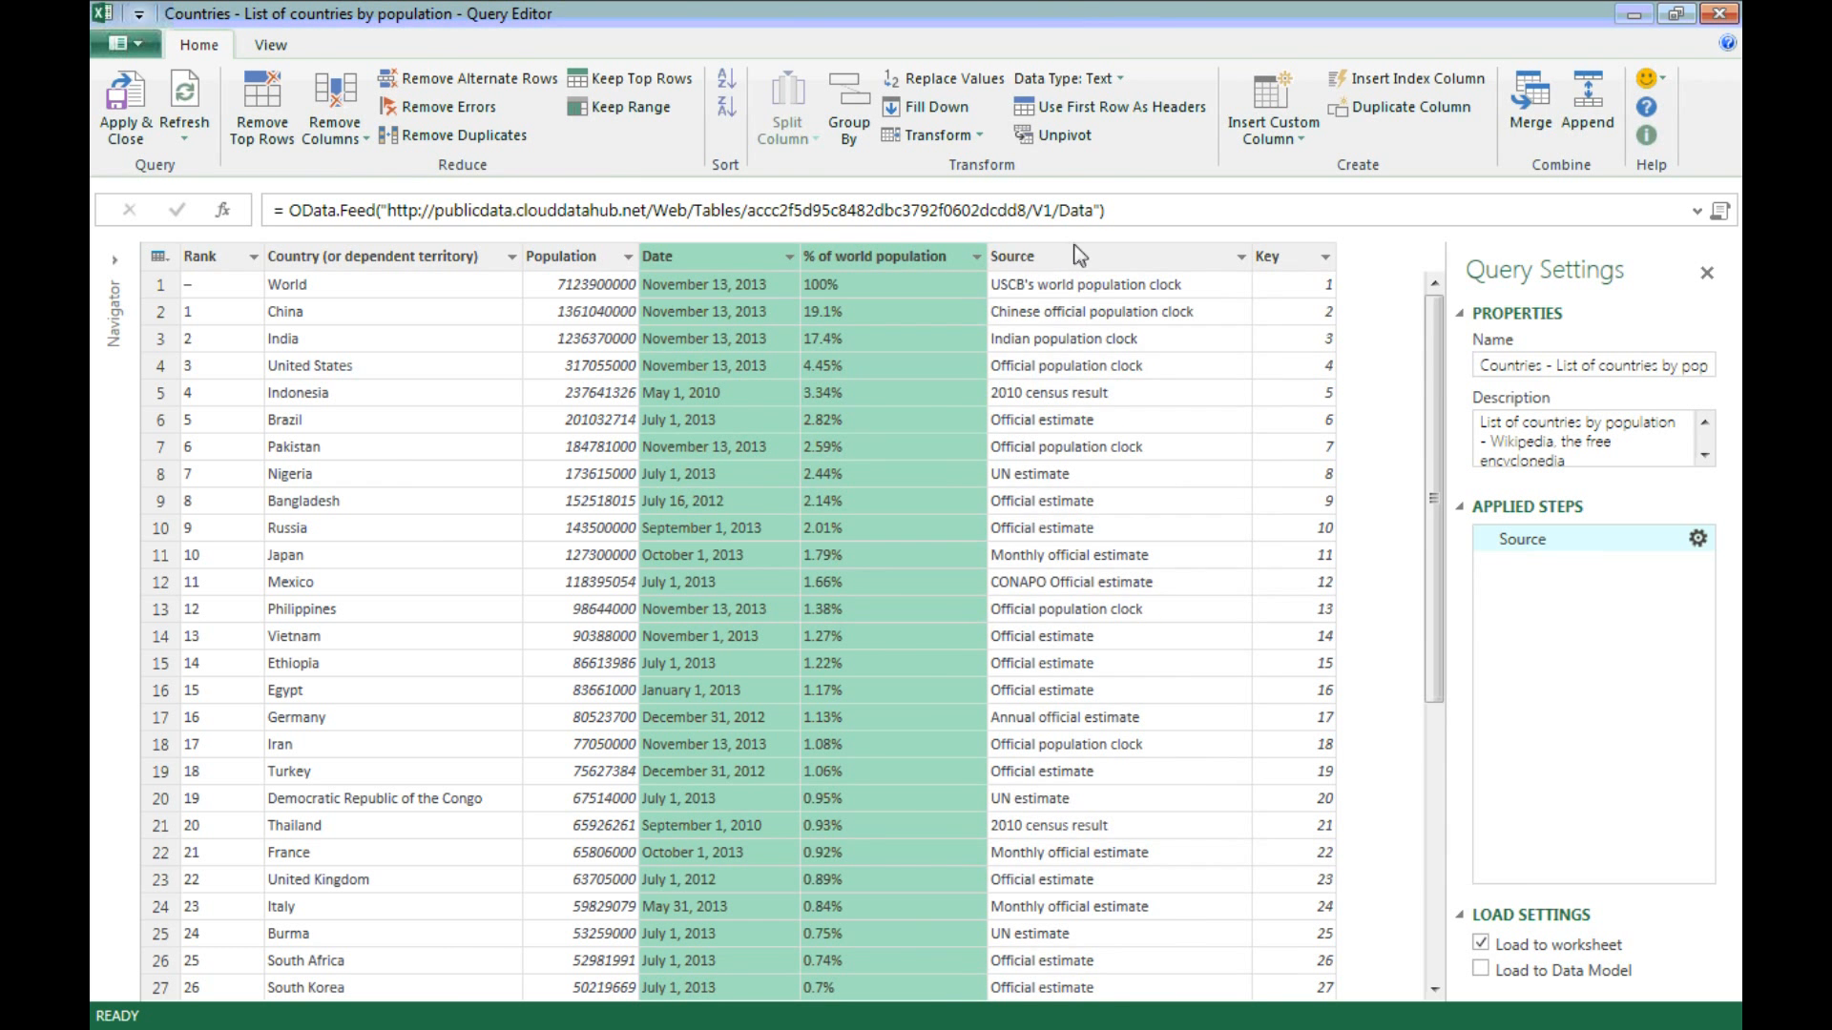
{"action": "left_click", "coordinate": [1105, 258], "text": "ctrl"}
{"action": "left_click", "coordinate": [1277, 257], "text": "ctrl"}
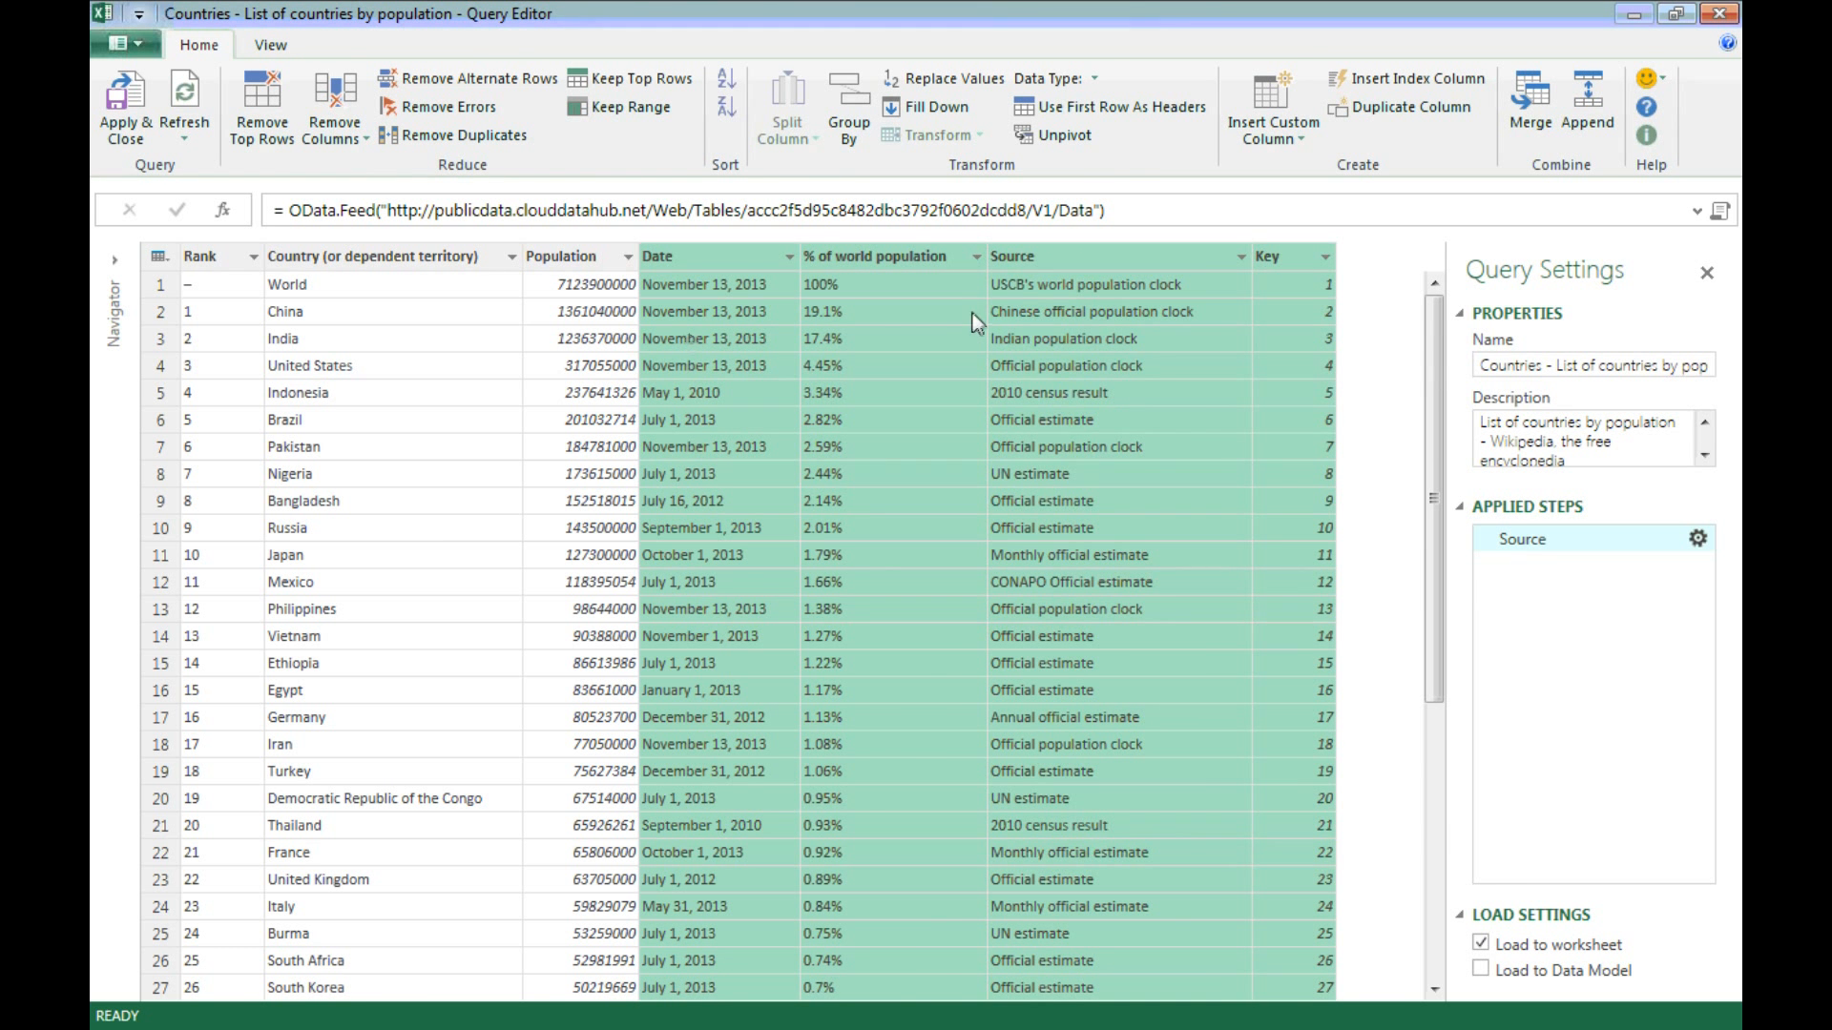
{"action": "left_click", "coordinate": [201, 259], "text": "ctrl"}
{"action": "right_click", "coordinate": [684, 254]}
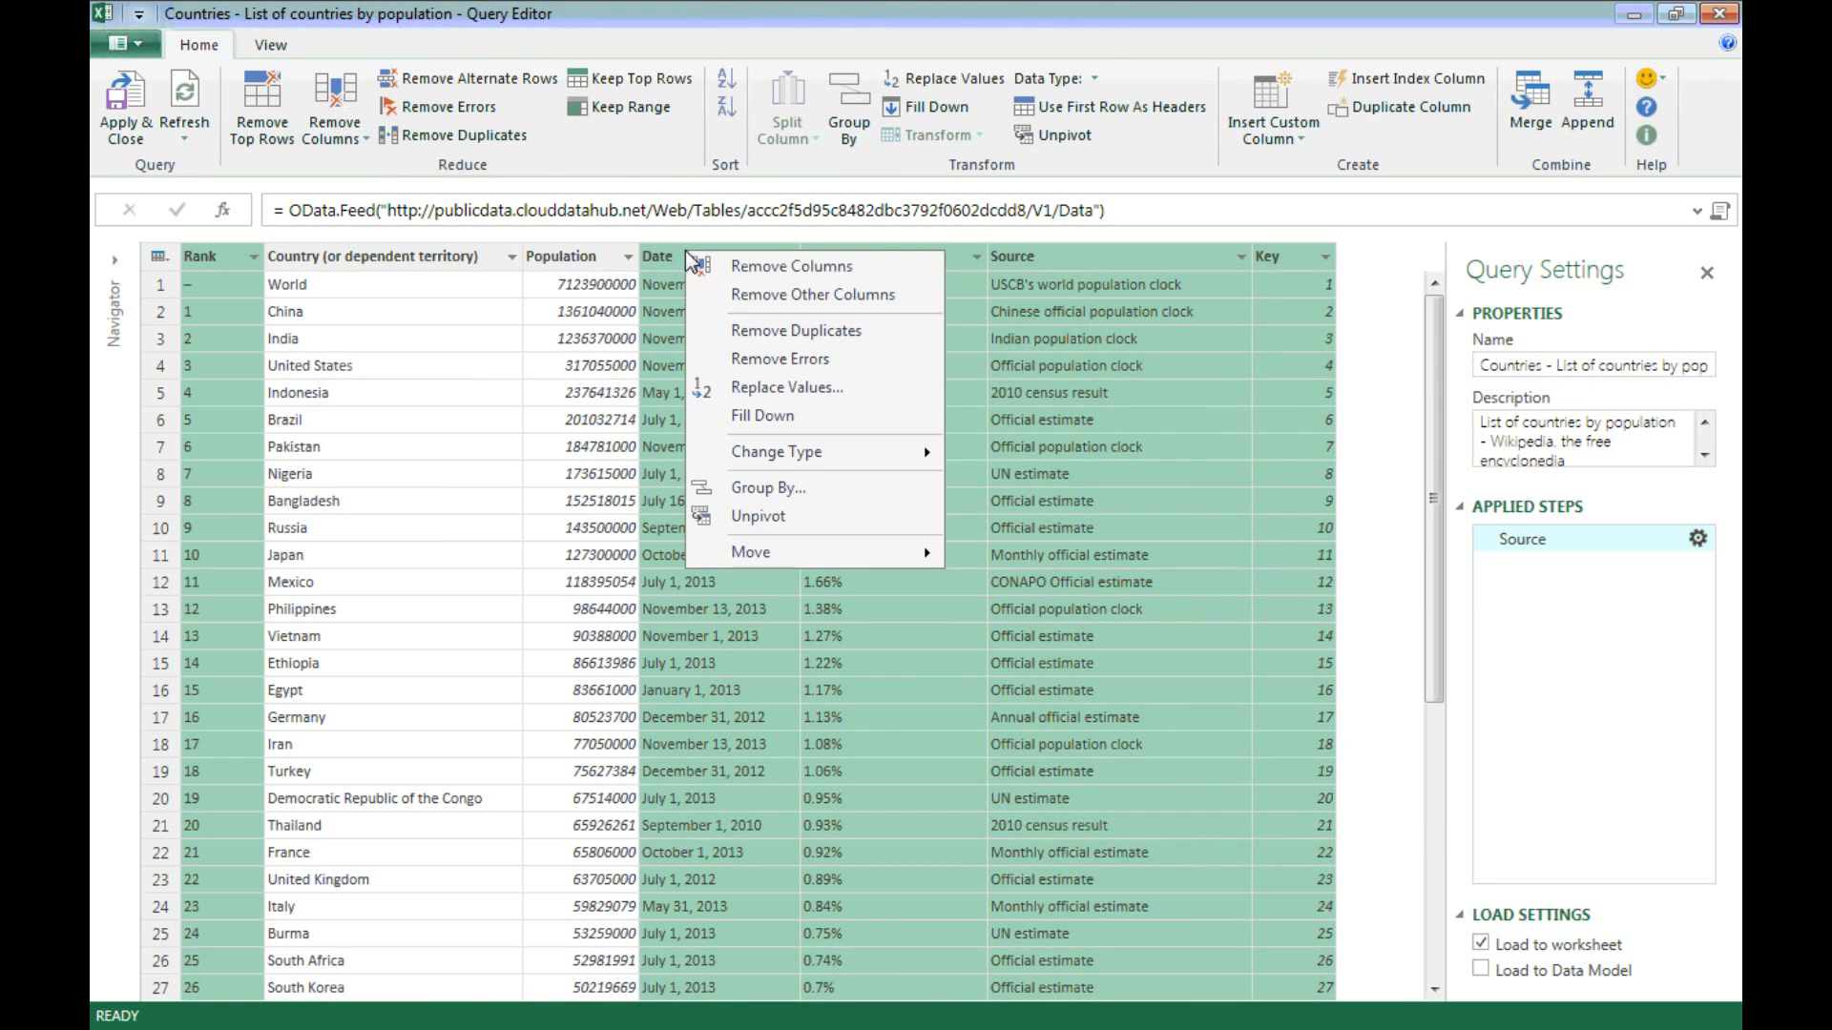
{"action": "left_click", "coordinate": [733, 267]}
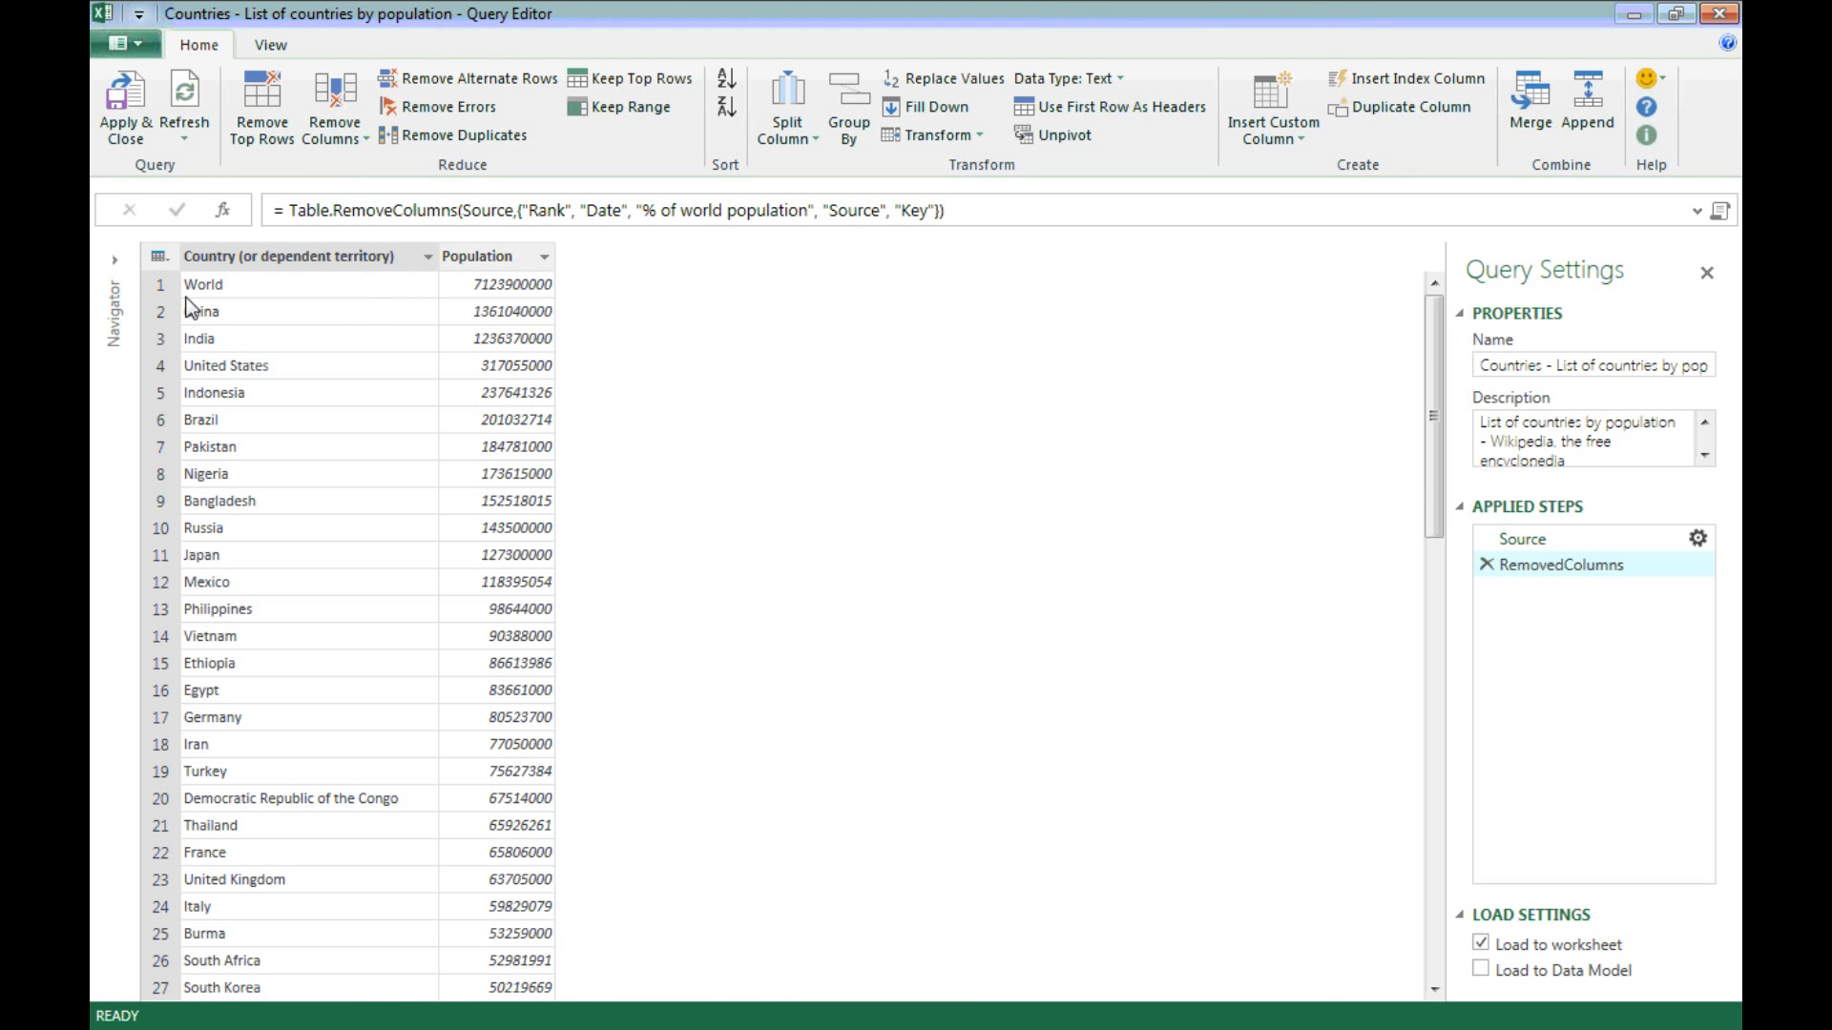
- Filter the World row out of the Country column and apply the query changes to the worksheet
{"action": "left_click", "coordinate": [427, 257]}
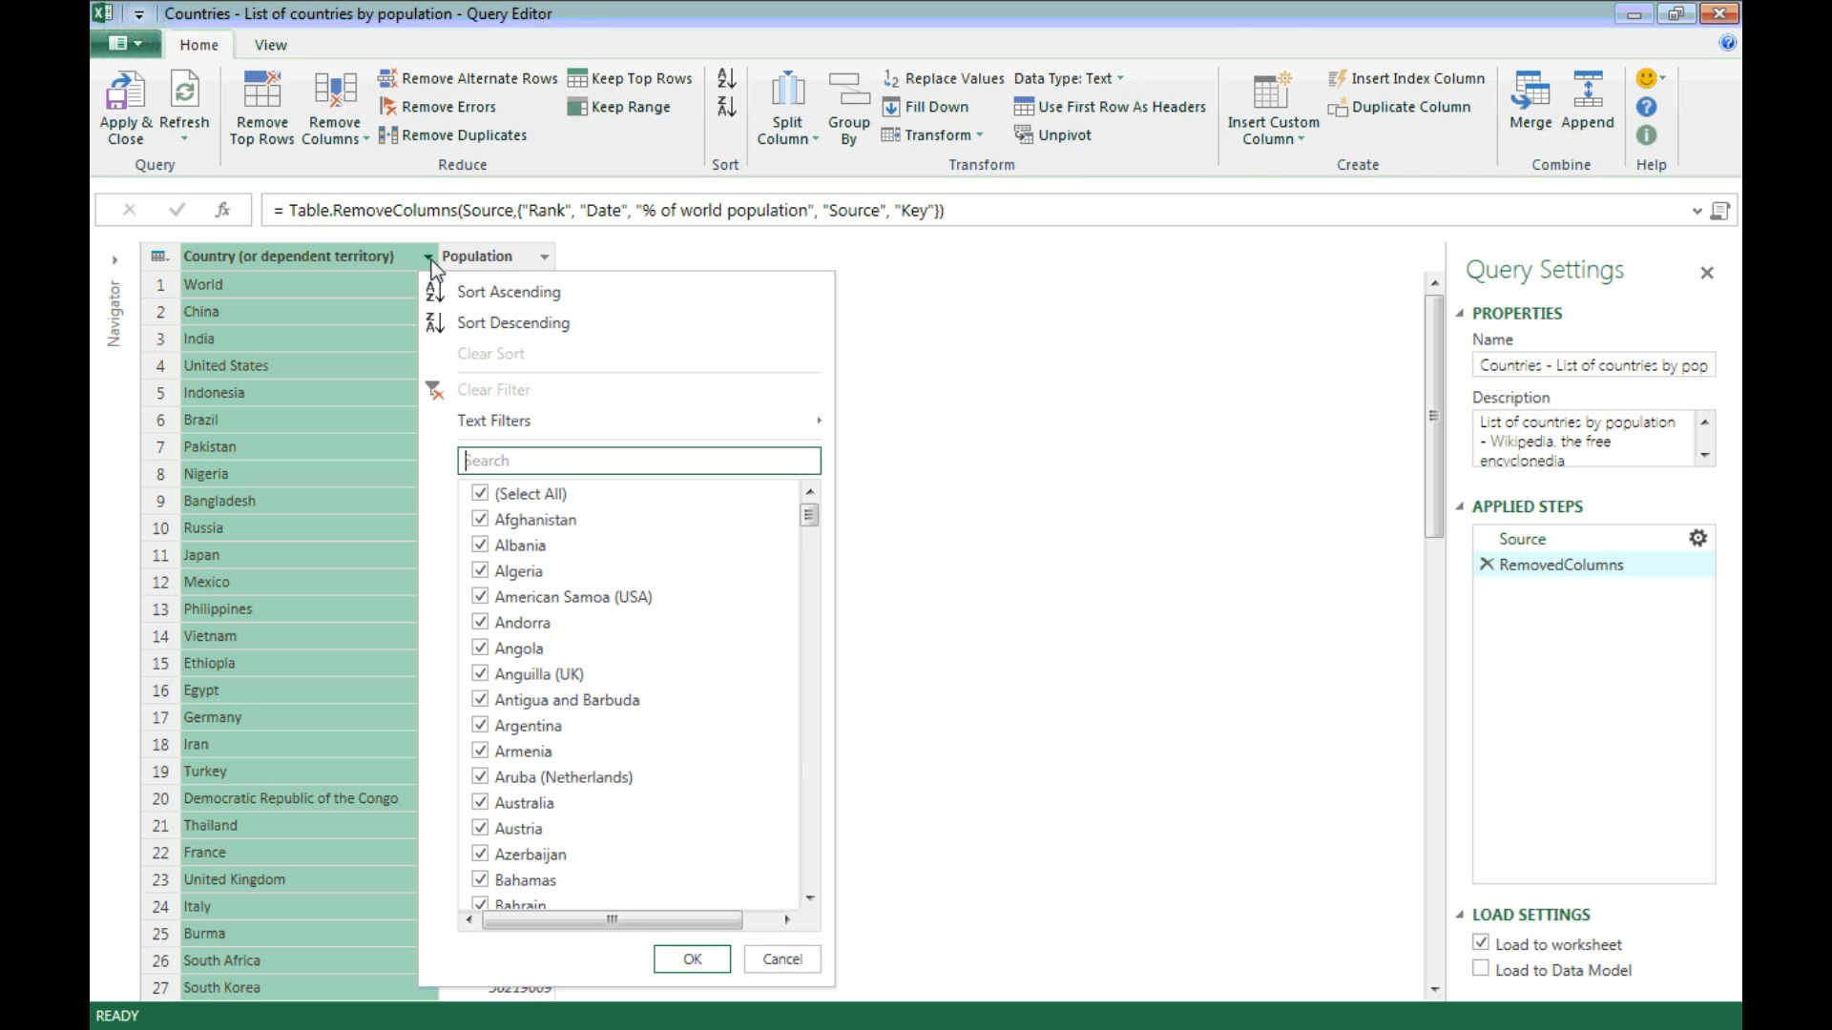
{"action": "left_click_drag", "start_coordinate": [809, 528], "coordinate": [798, 936]}
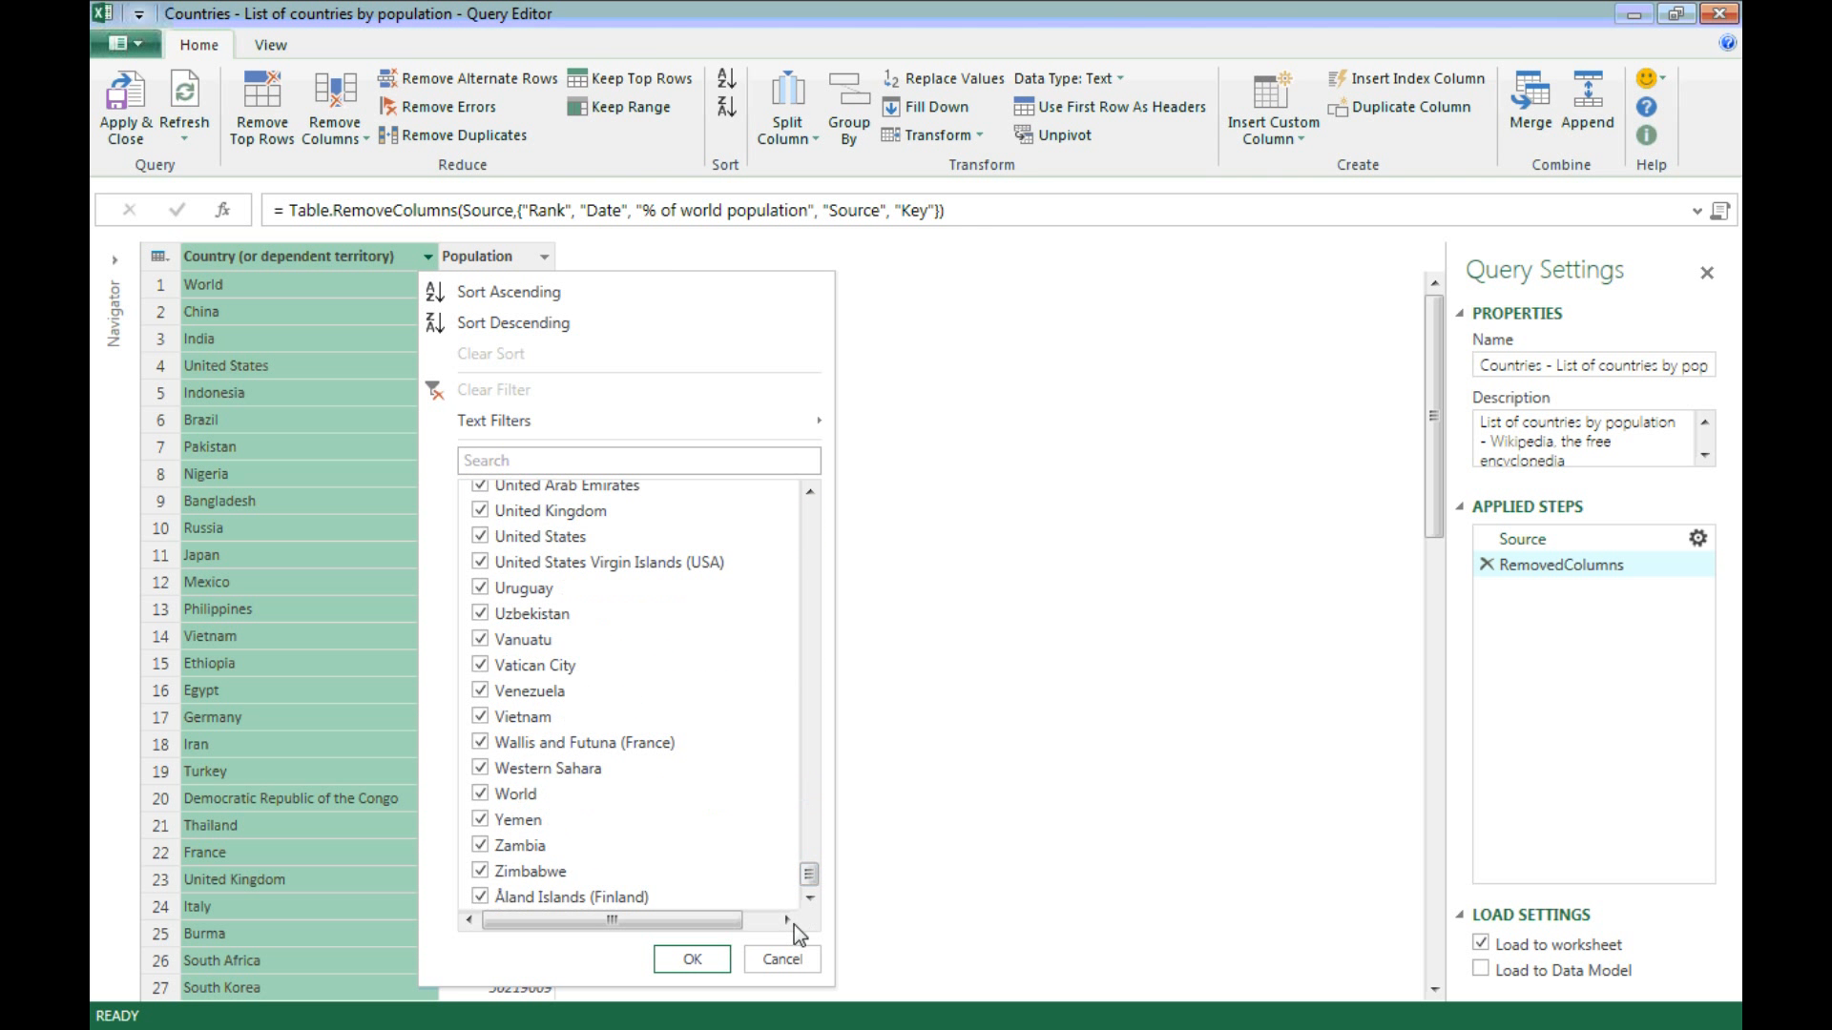
{"action": "left_click", "coordinate": [482, 794]}
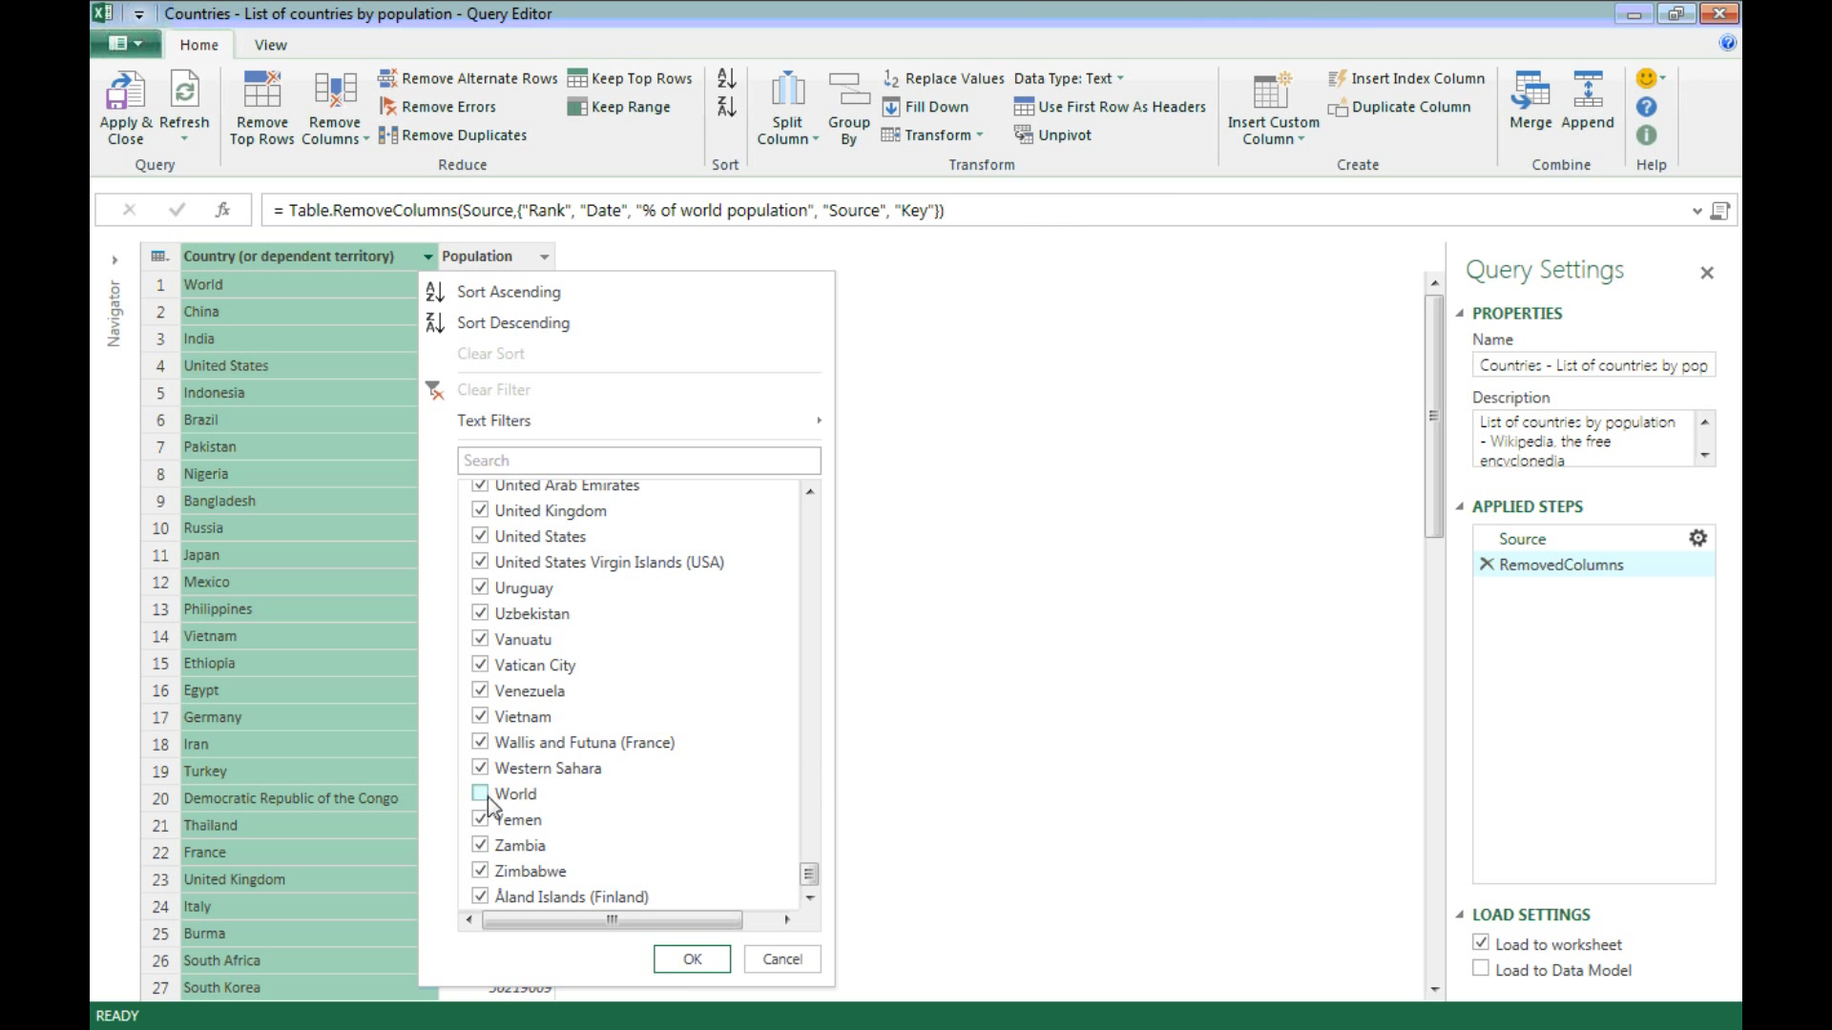
{"action": "left_click", "coordinate": [692, 959]}
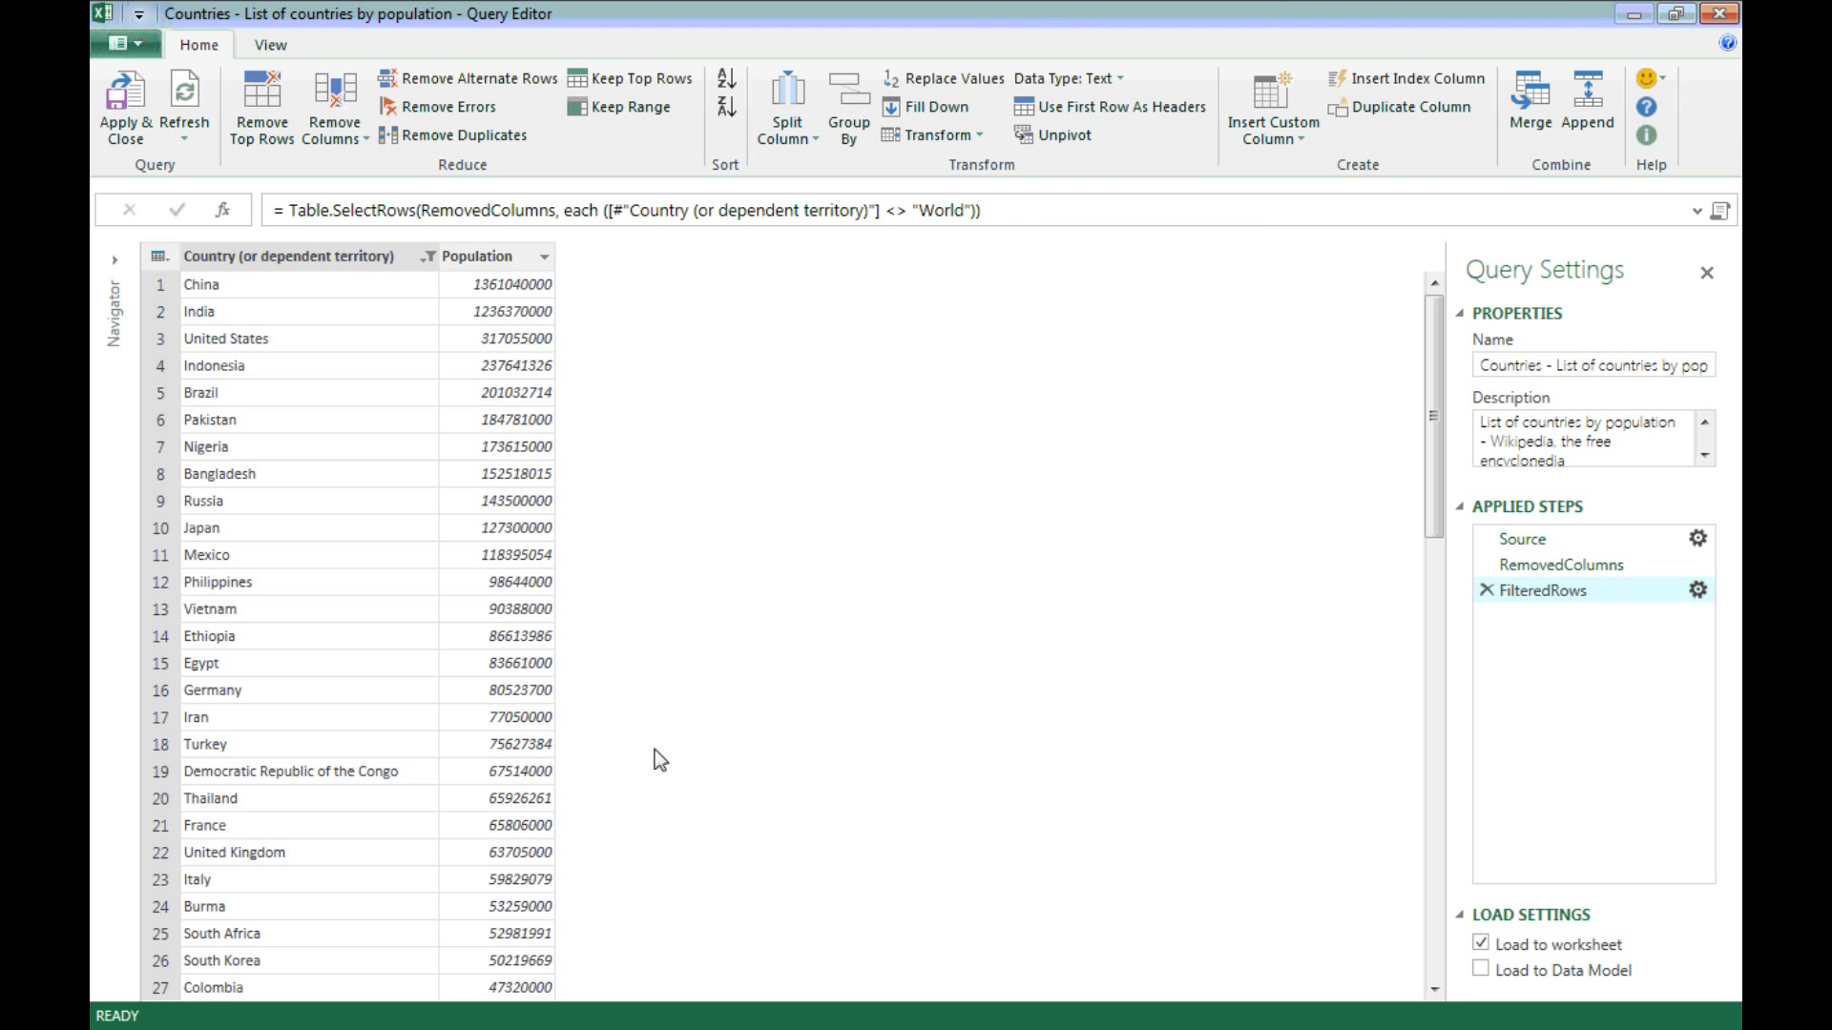
{"action": "left_click", "coordinate": [125, 110]}
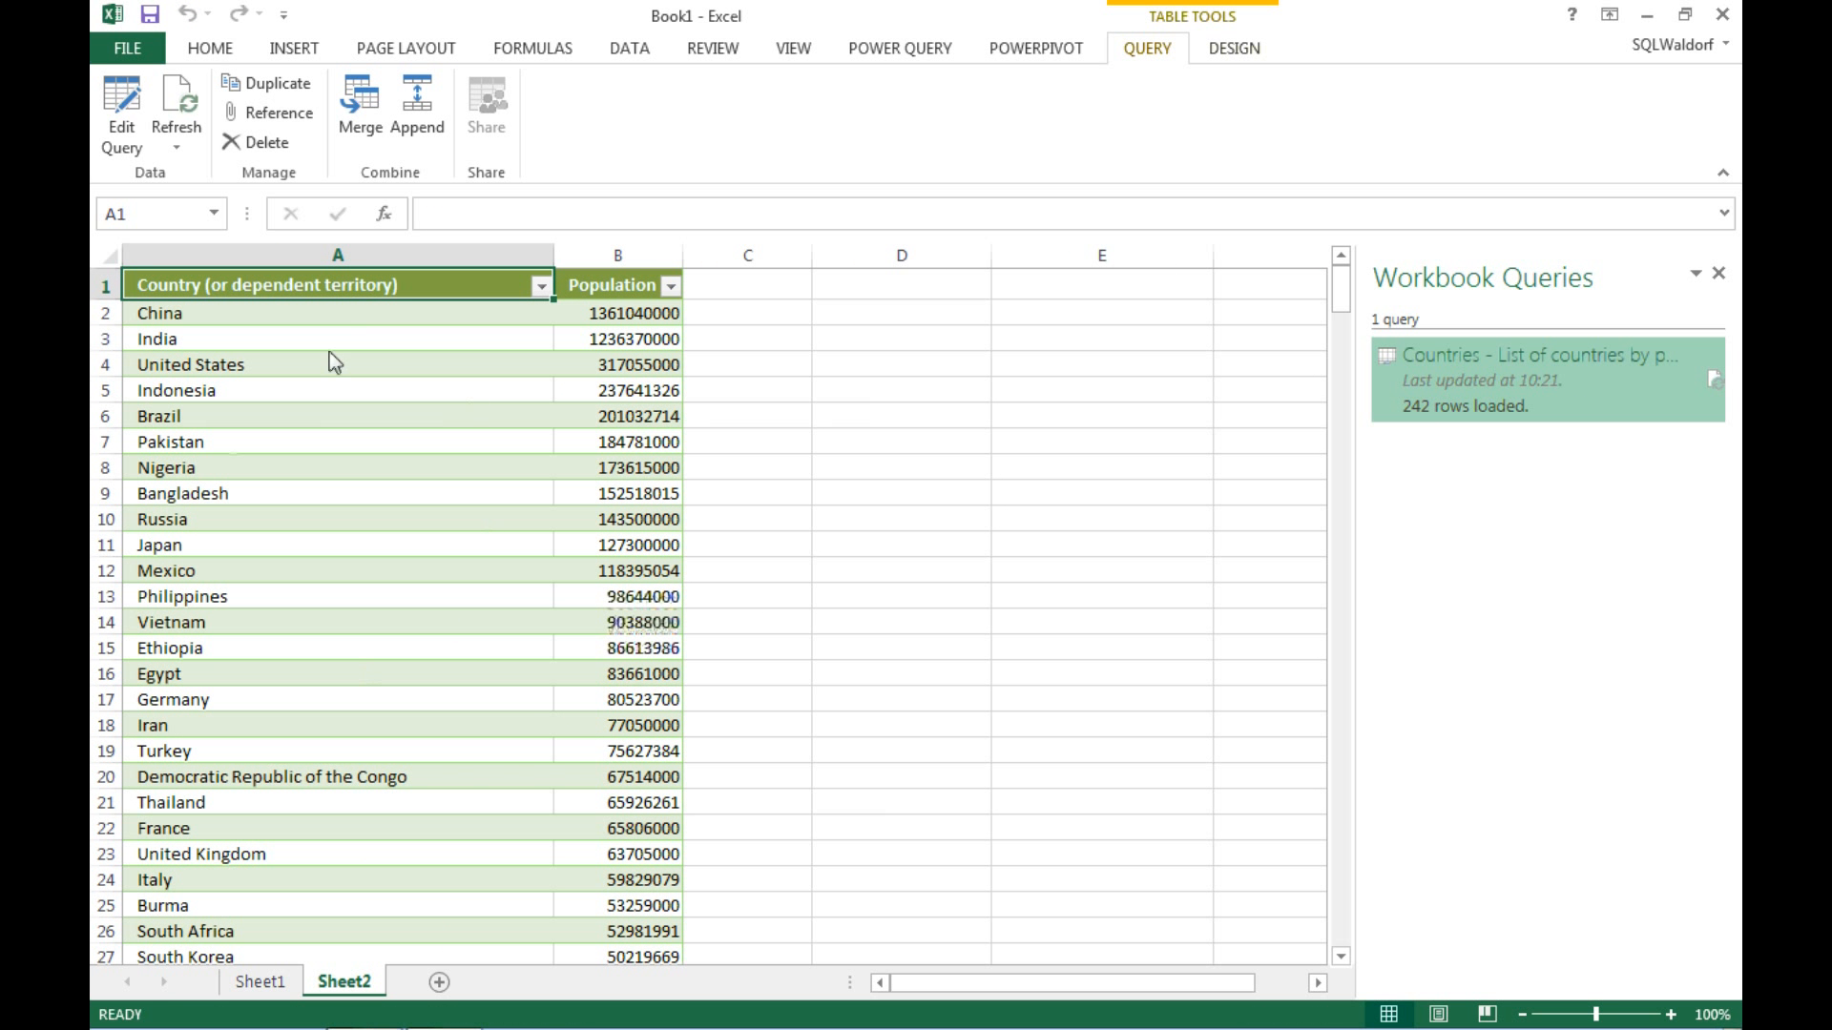
- Add the sales table on Sheet1 to the PowerPivot data model
{"action": "left_click", "coordinate": [264, 984]}
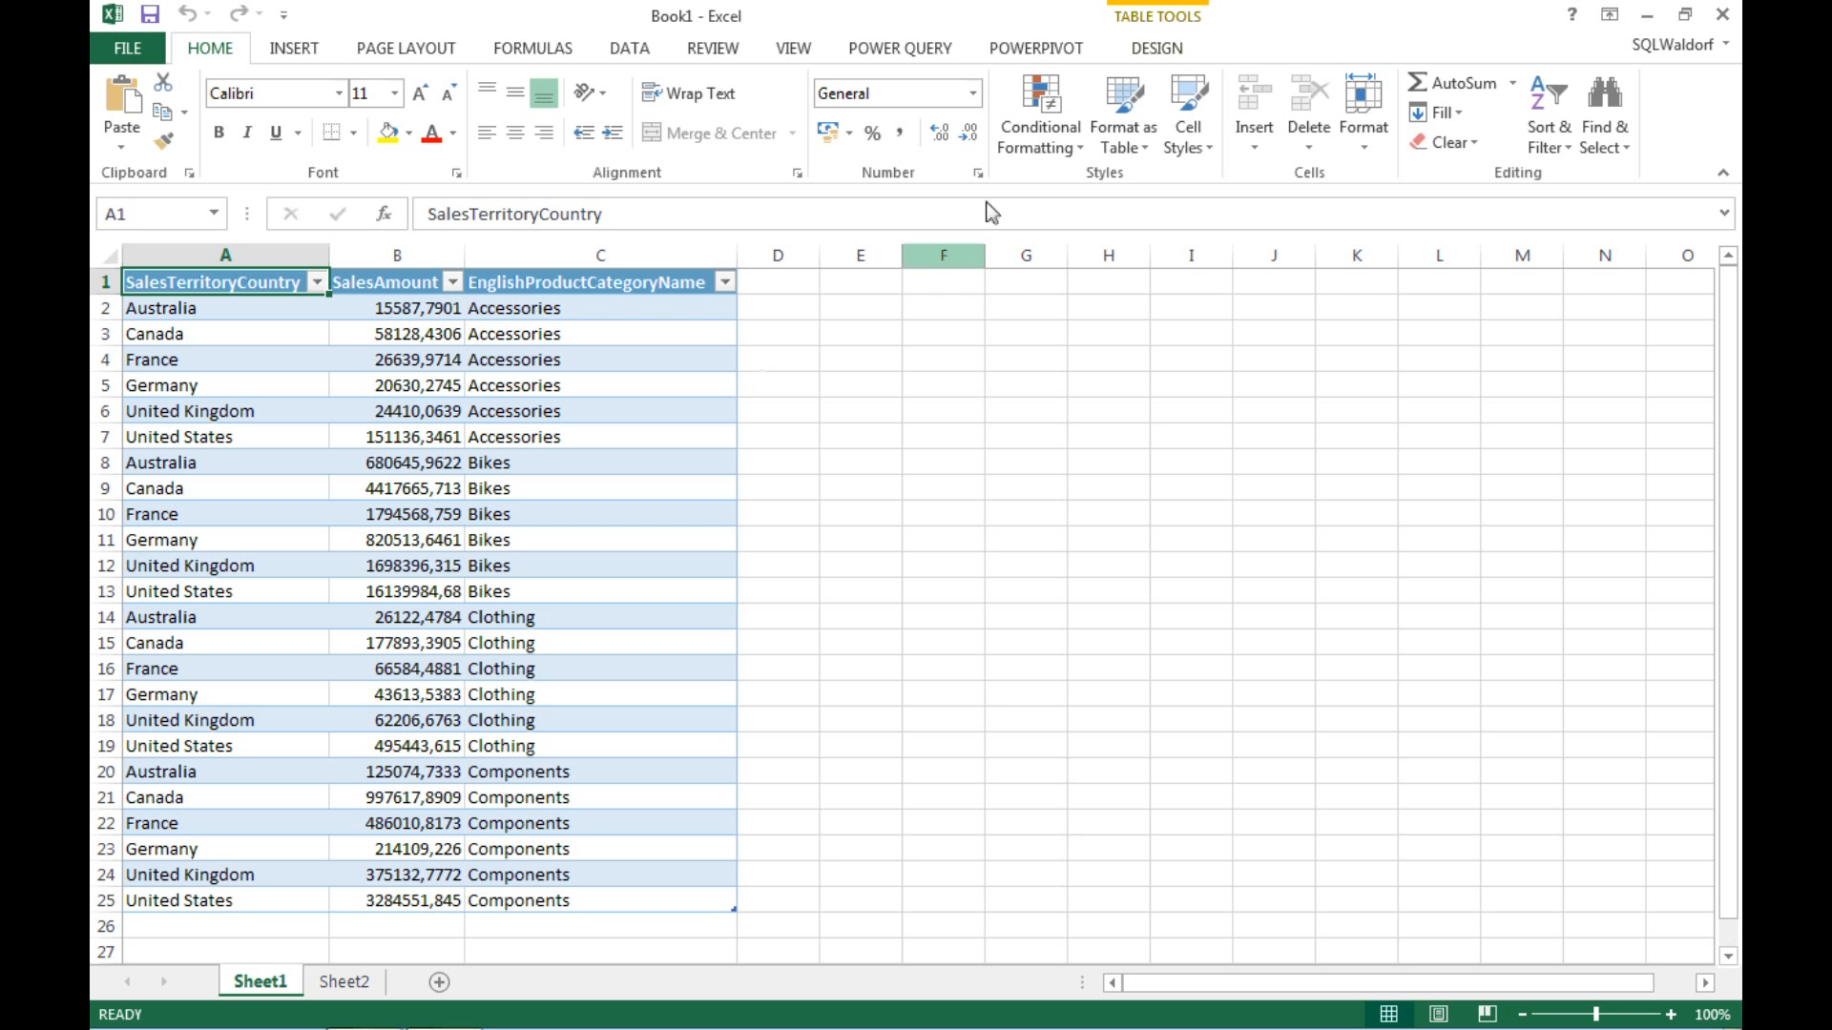
{"action": "left_click", "coordinate": [1059, 50]}
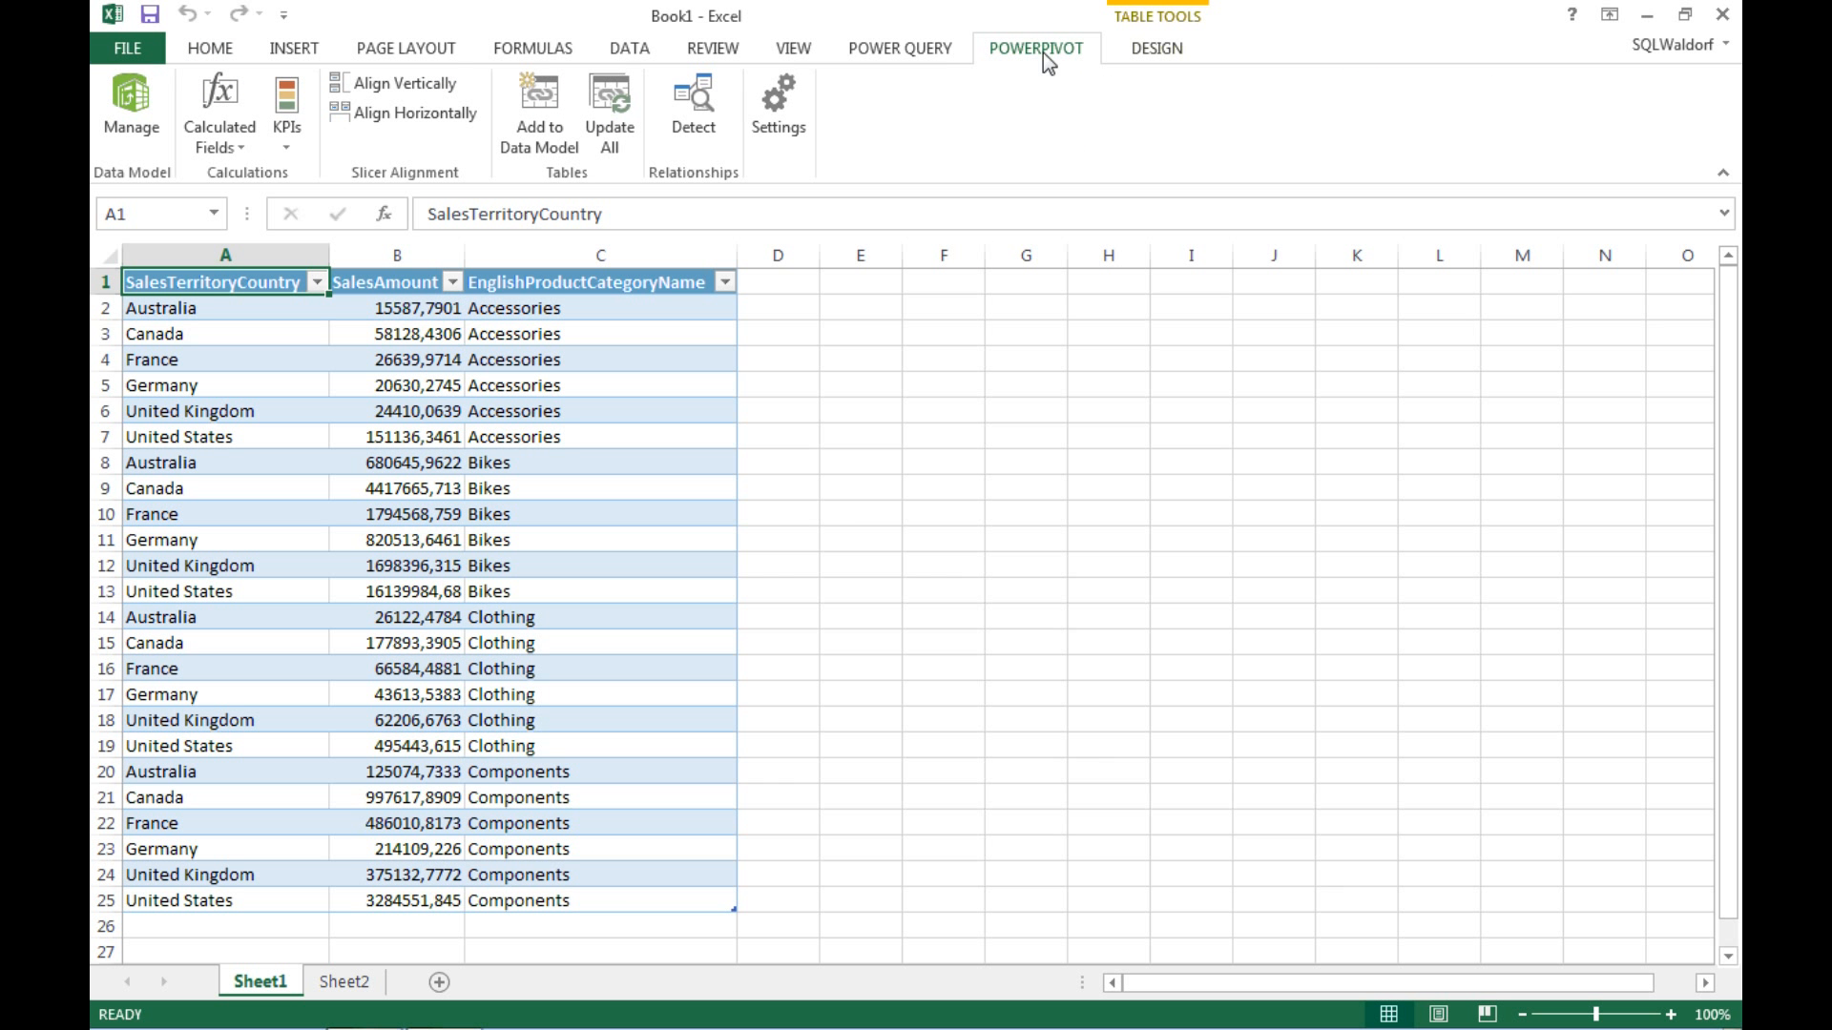
{"action": "left_click", "coordinate": [470, 439]}
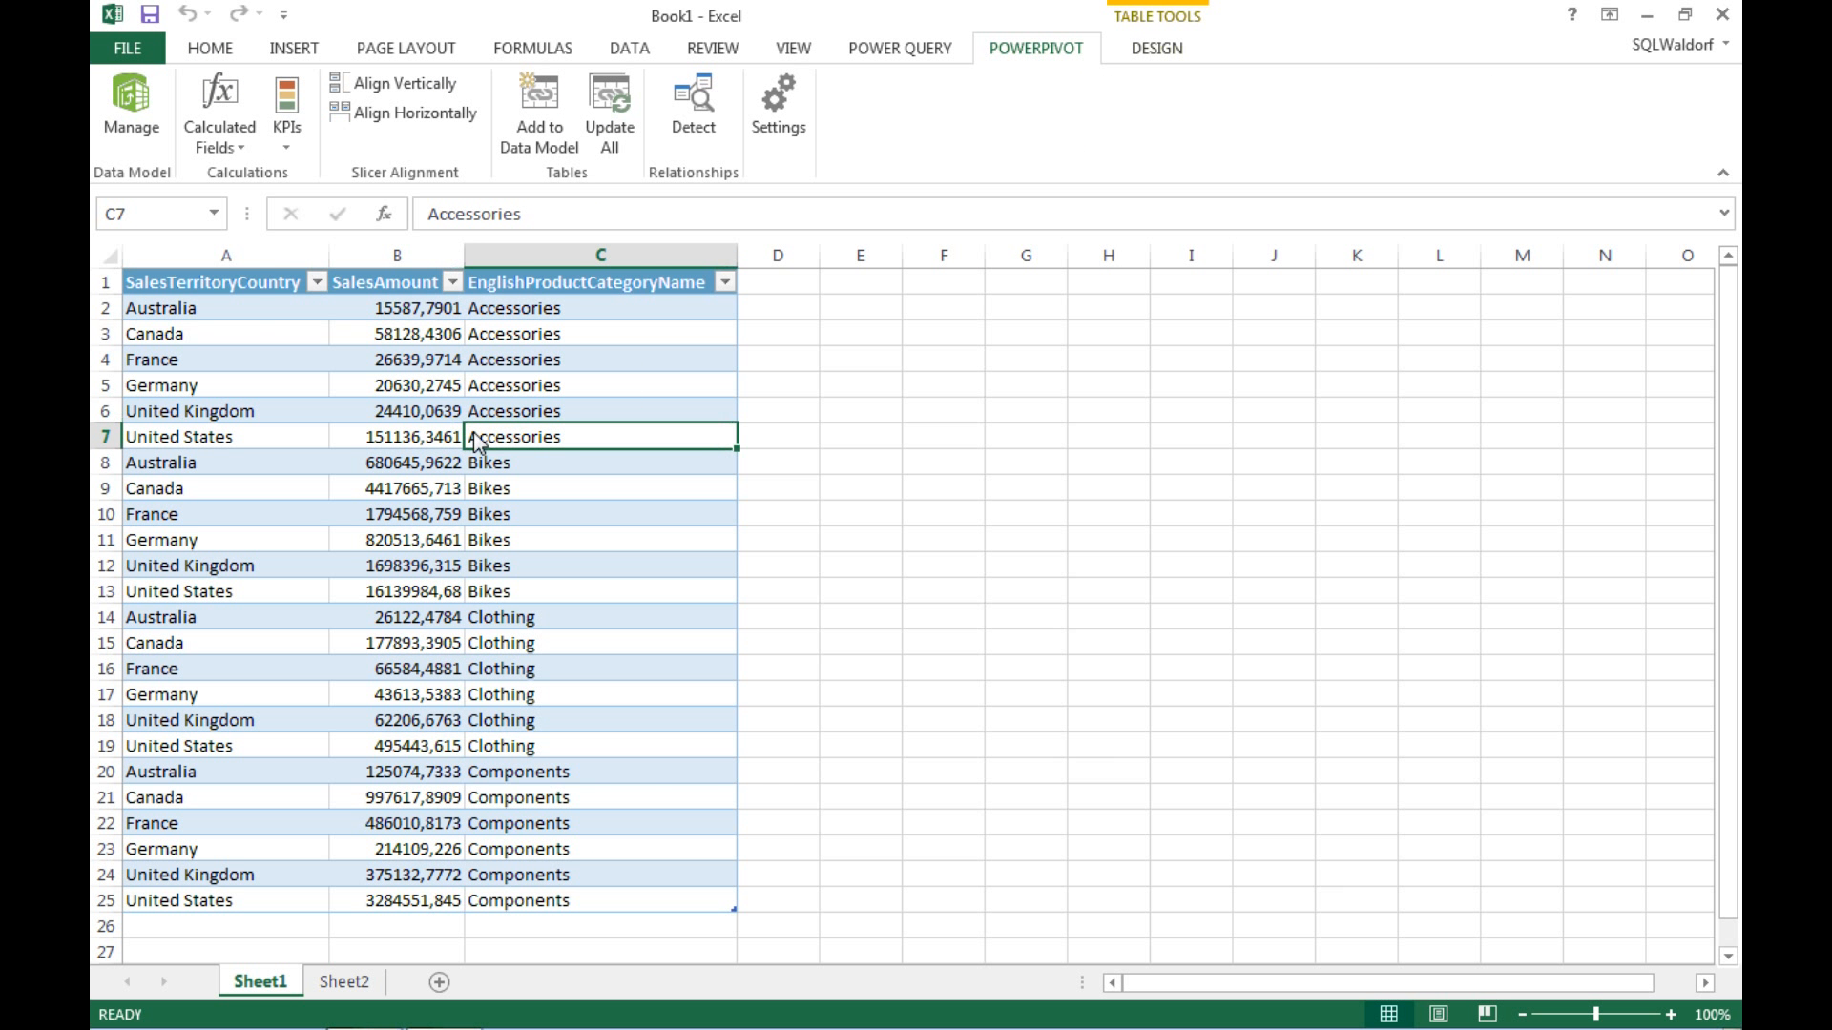
{"action": "left_click", "coordinate": [542, 99]}
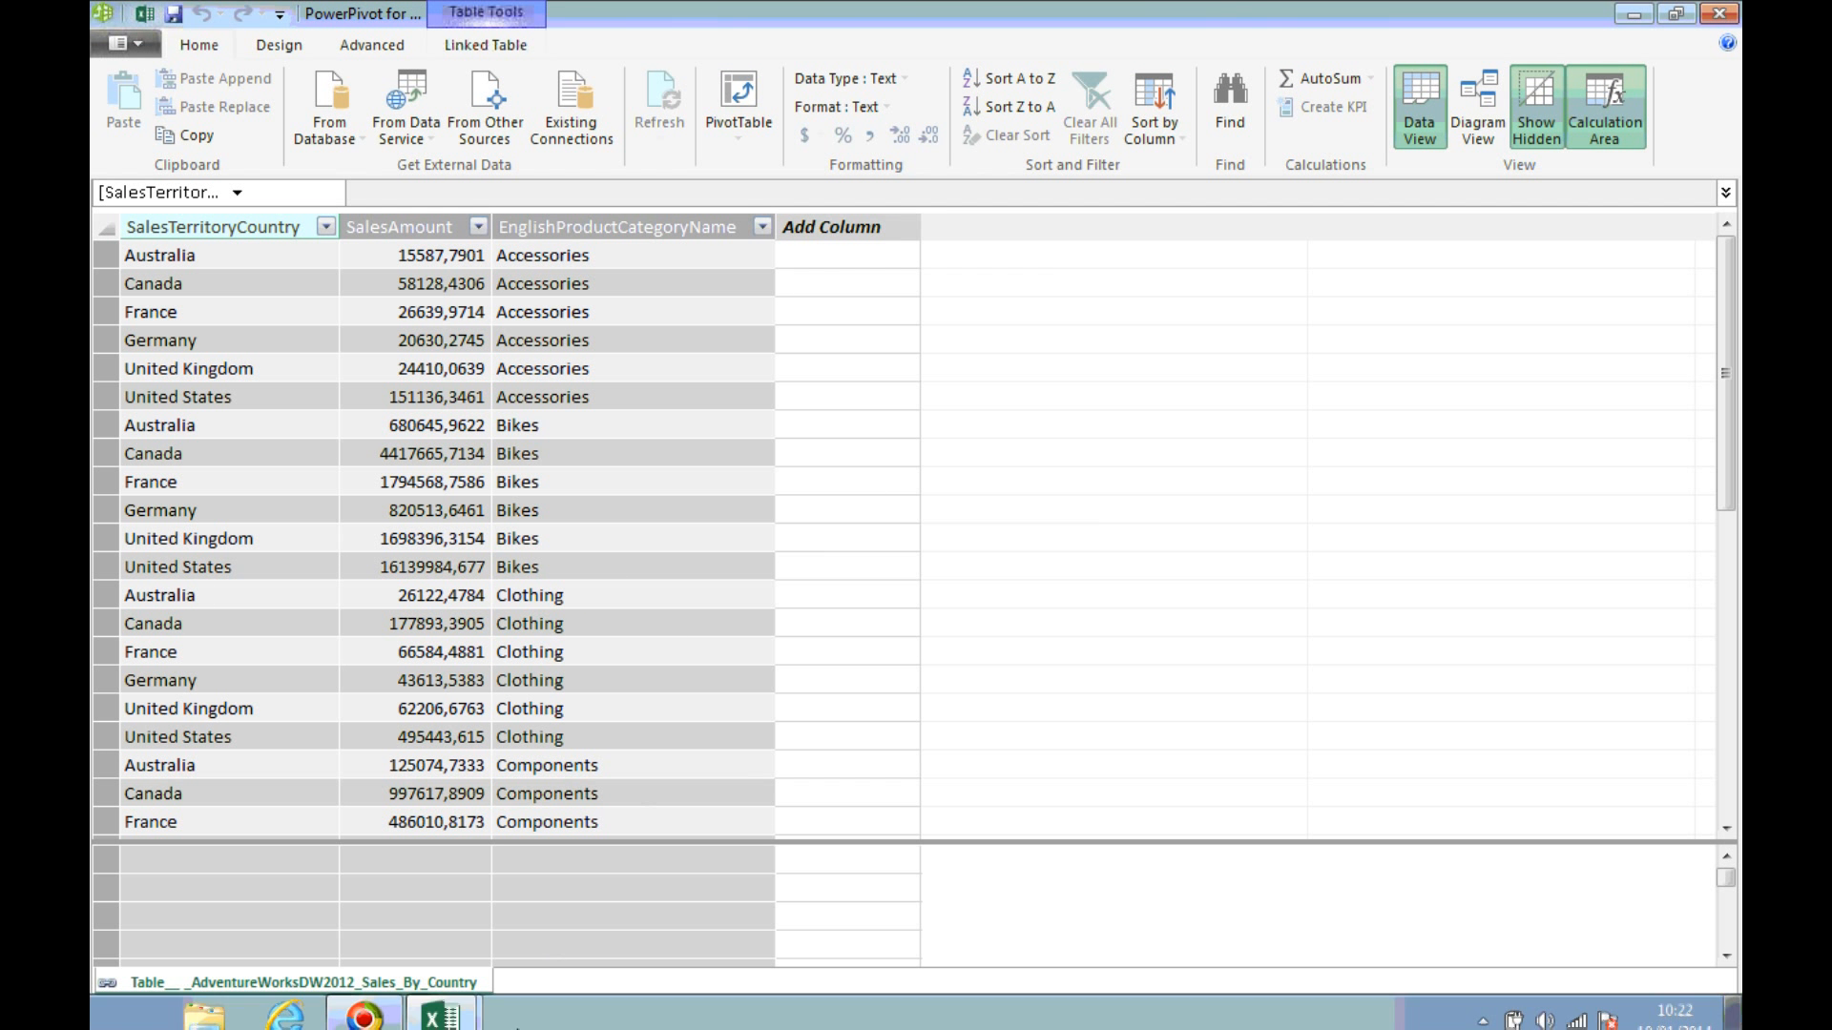
- Return to the Excel workbook and add the country population table on Sheet2 to the data model
{"action": "left_click", "coordinate": [442, 1015]}
{"action": "left_click", "coordinate": [439, 899]}
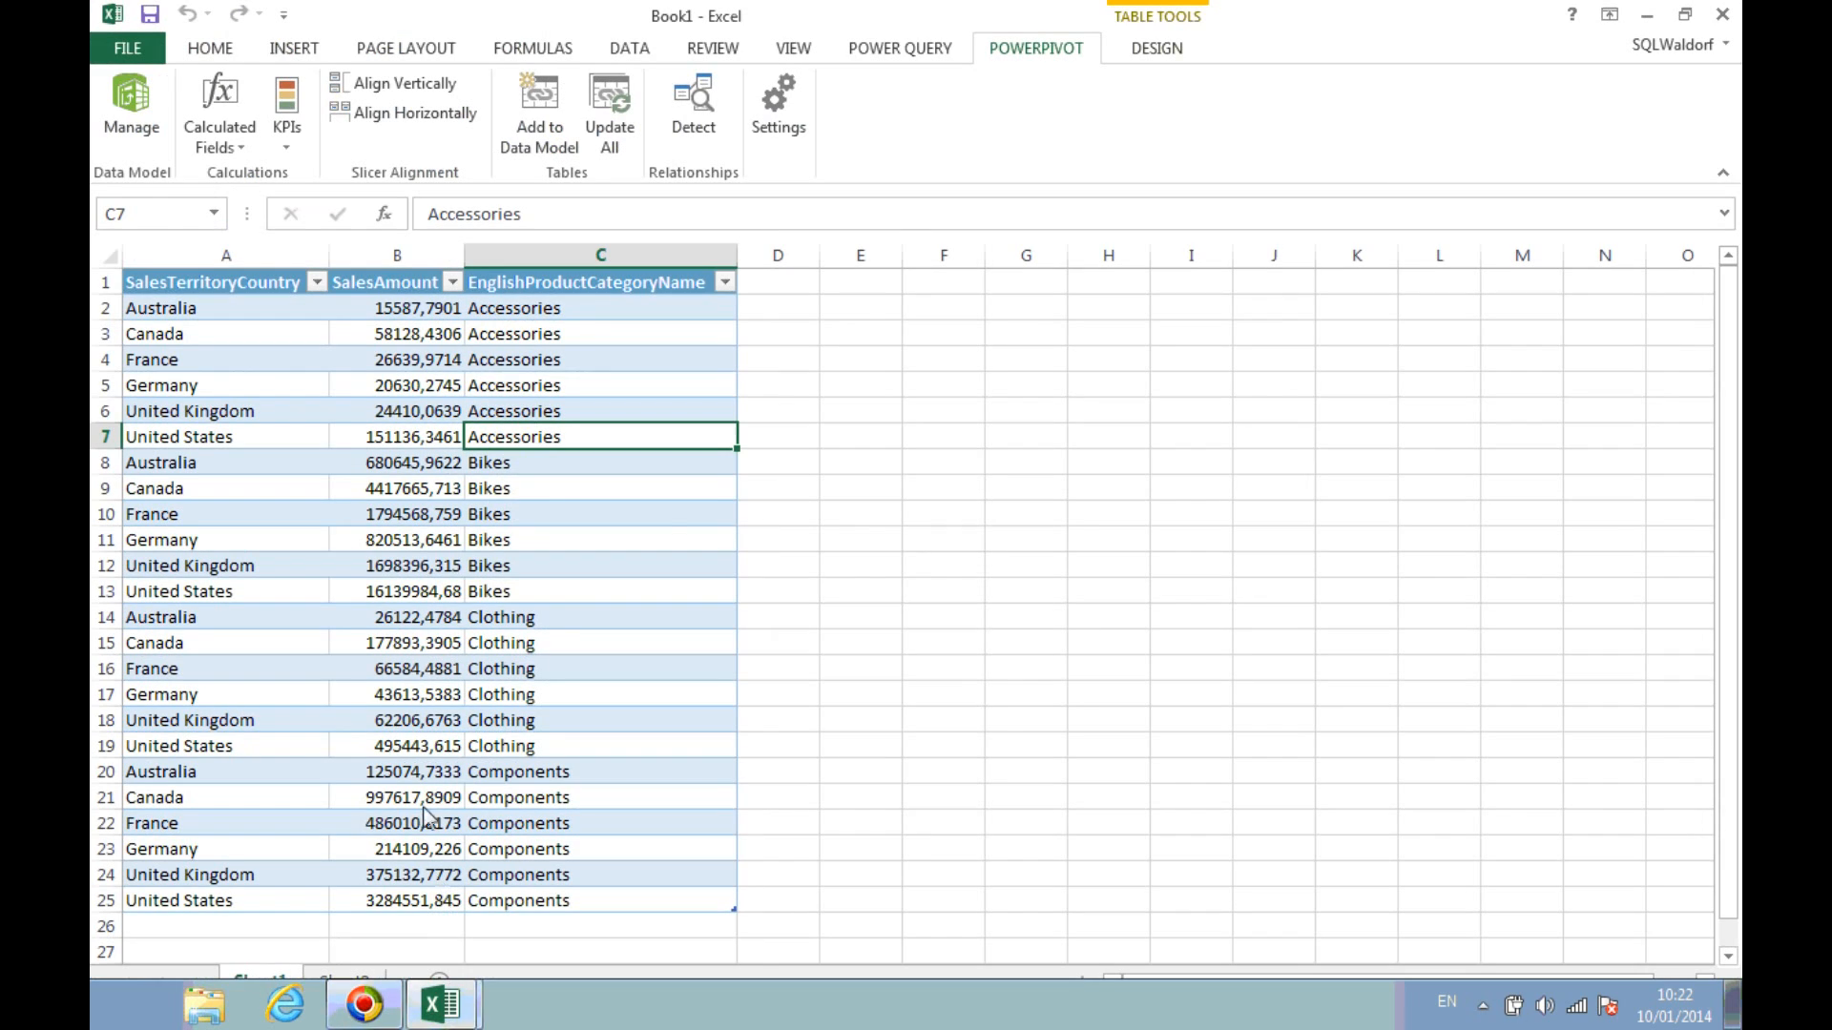
{"action": "left_click", "coordinate": [358, 982]}
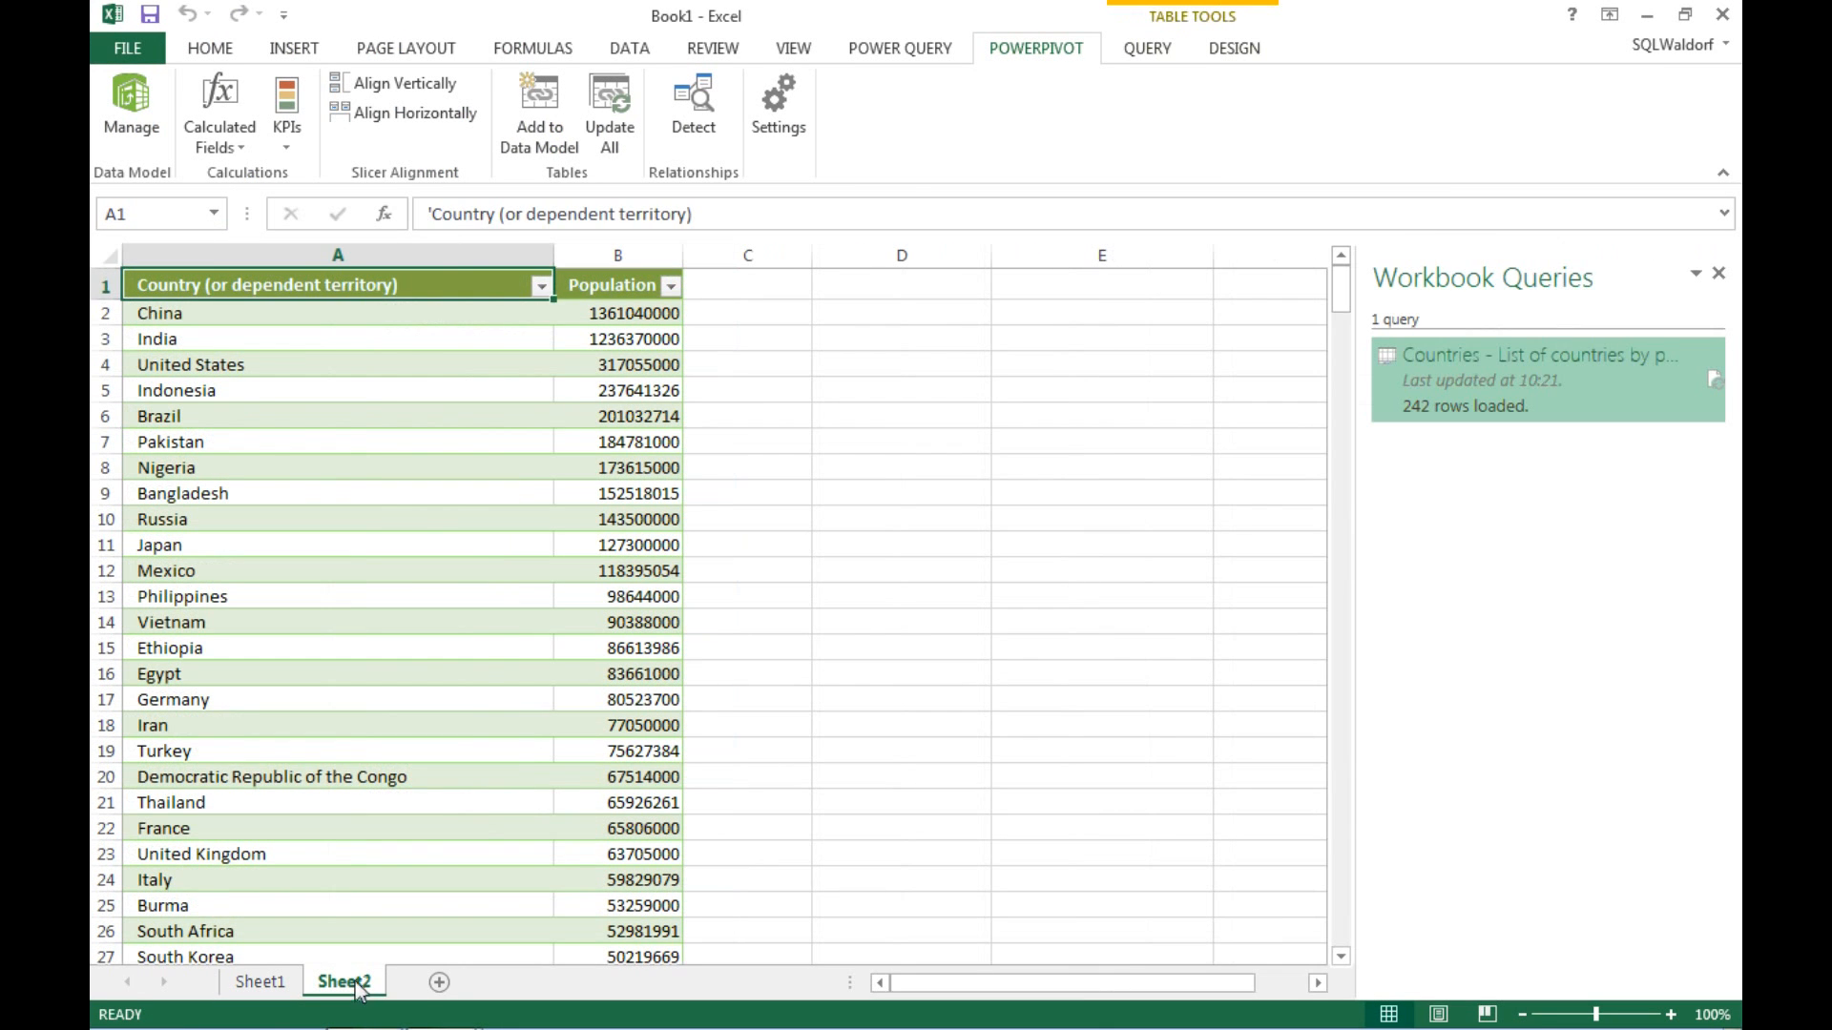
{"action": "left_click", "coordinate": [475, 650]}
{"action": "left_click", "coordinate": [542, 105]}
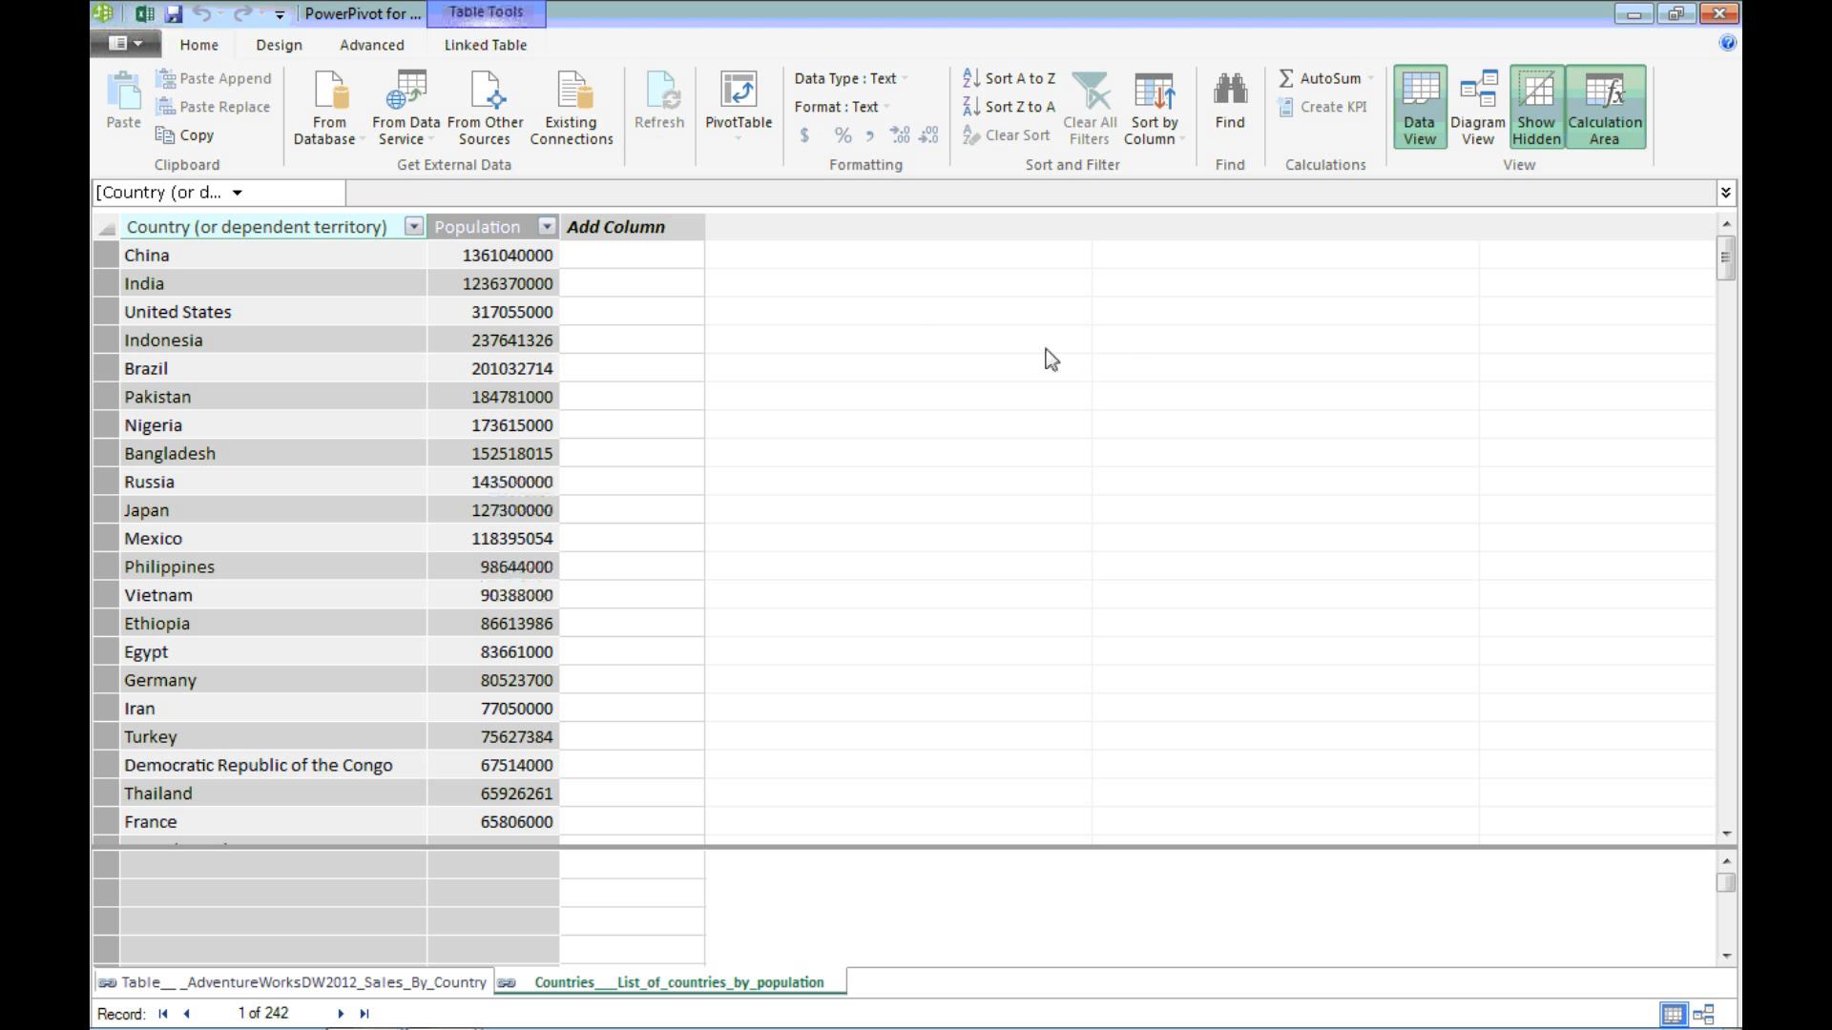
- In the data model diagram, relate SalesTerritoryCountry in the sales table to Country (or dependent territory) in the population table
{"action": "left_click", "coordinate": [1477, 100]}
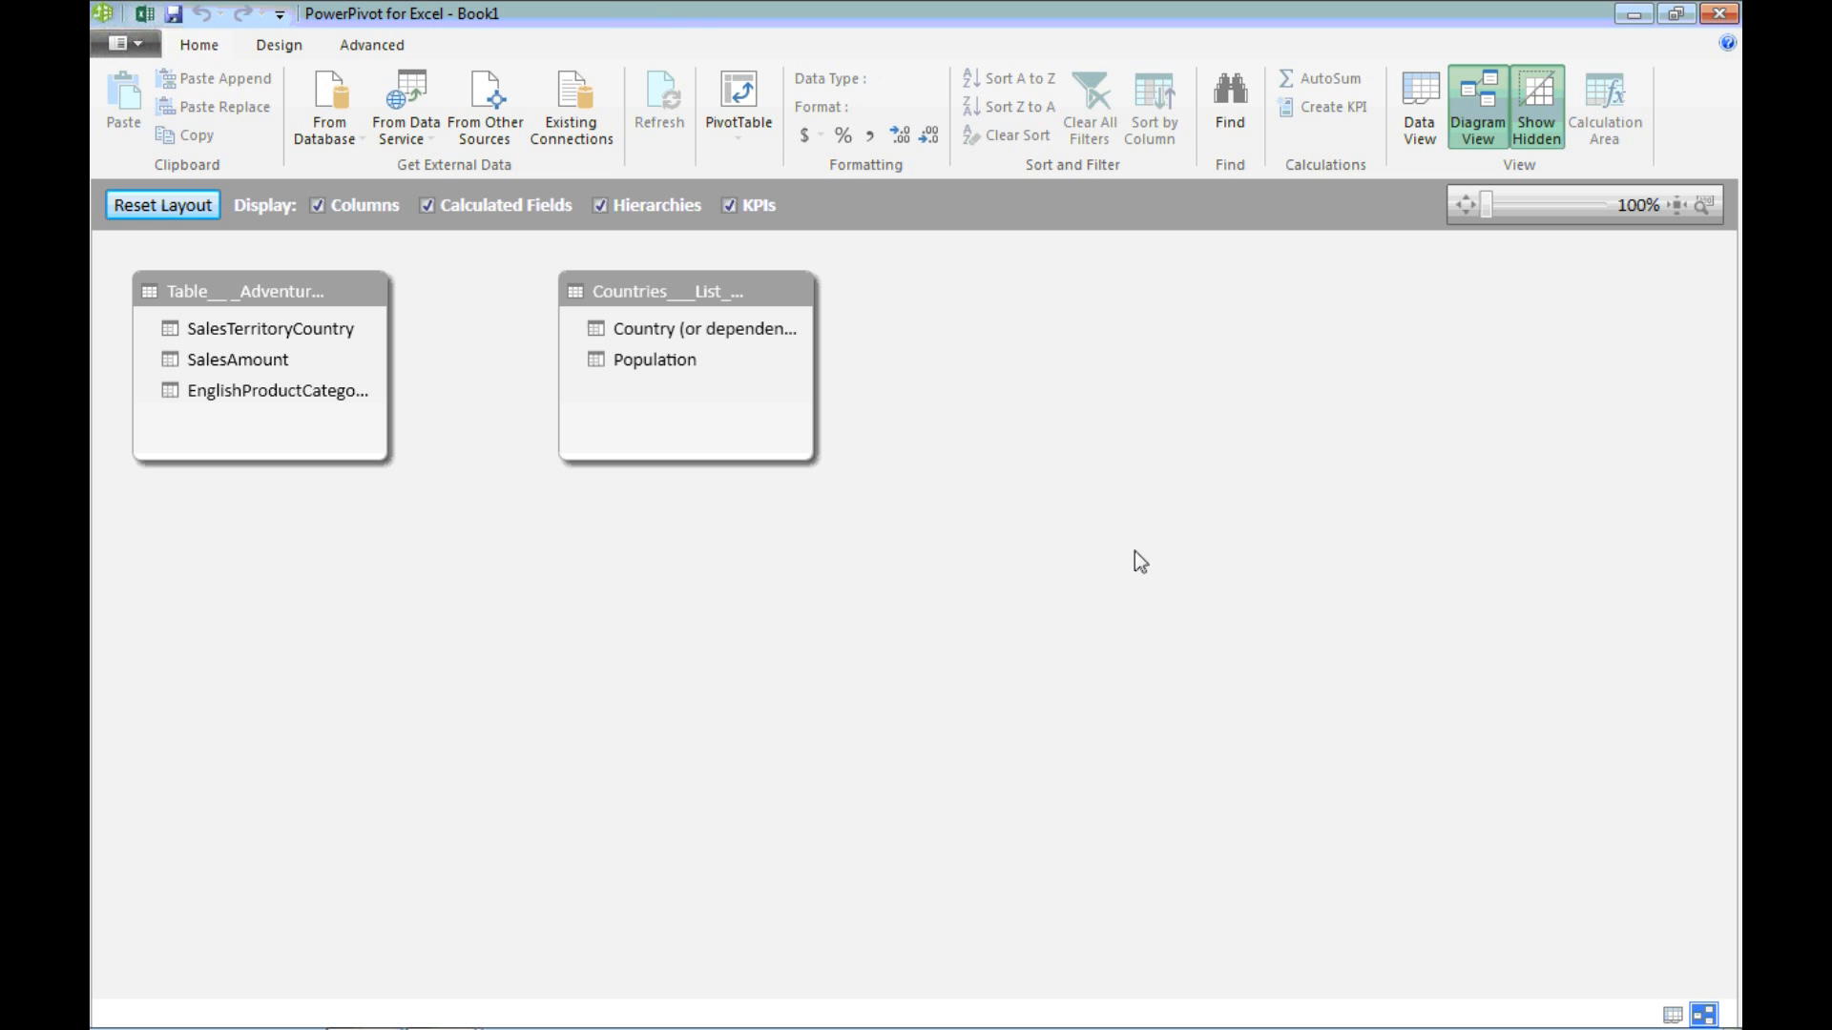
{"action": "left_click", "coordinate": [670, 334]}
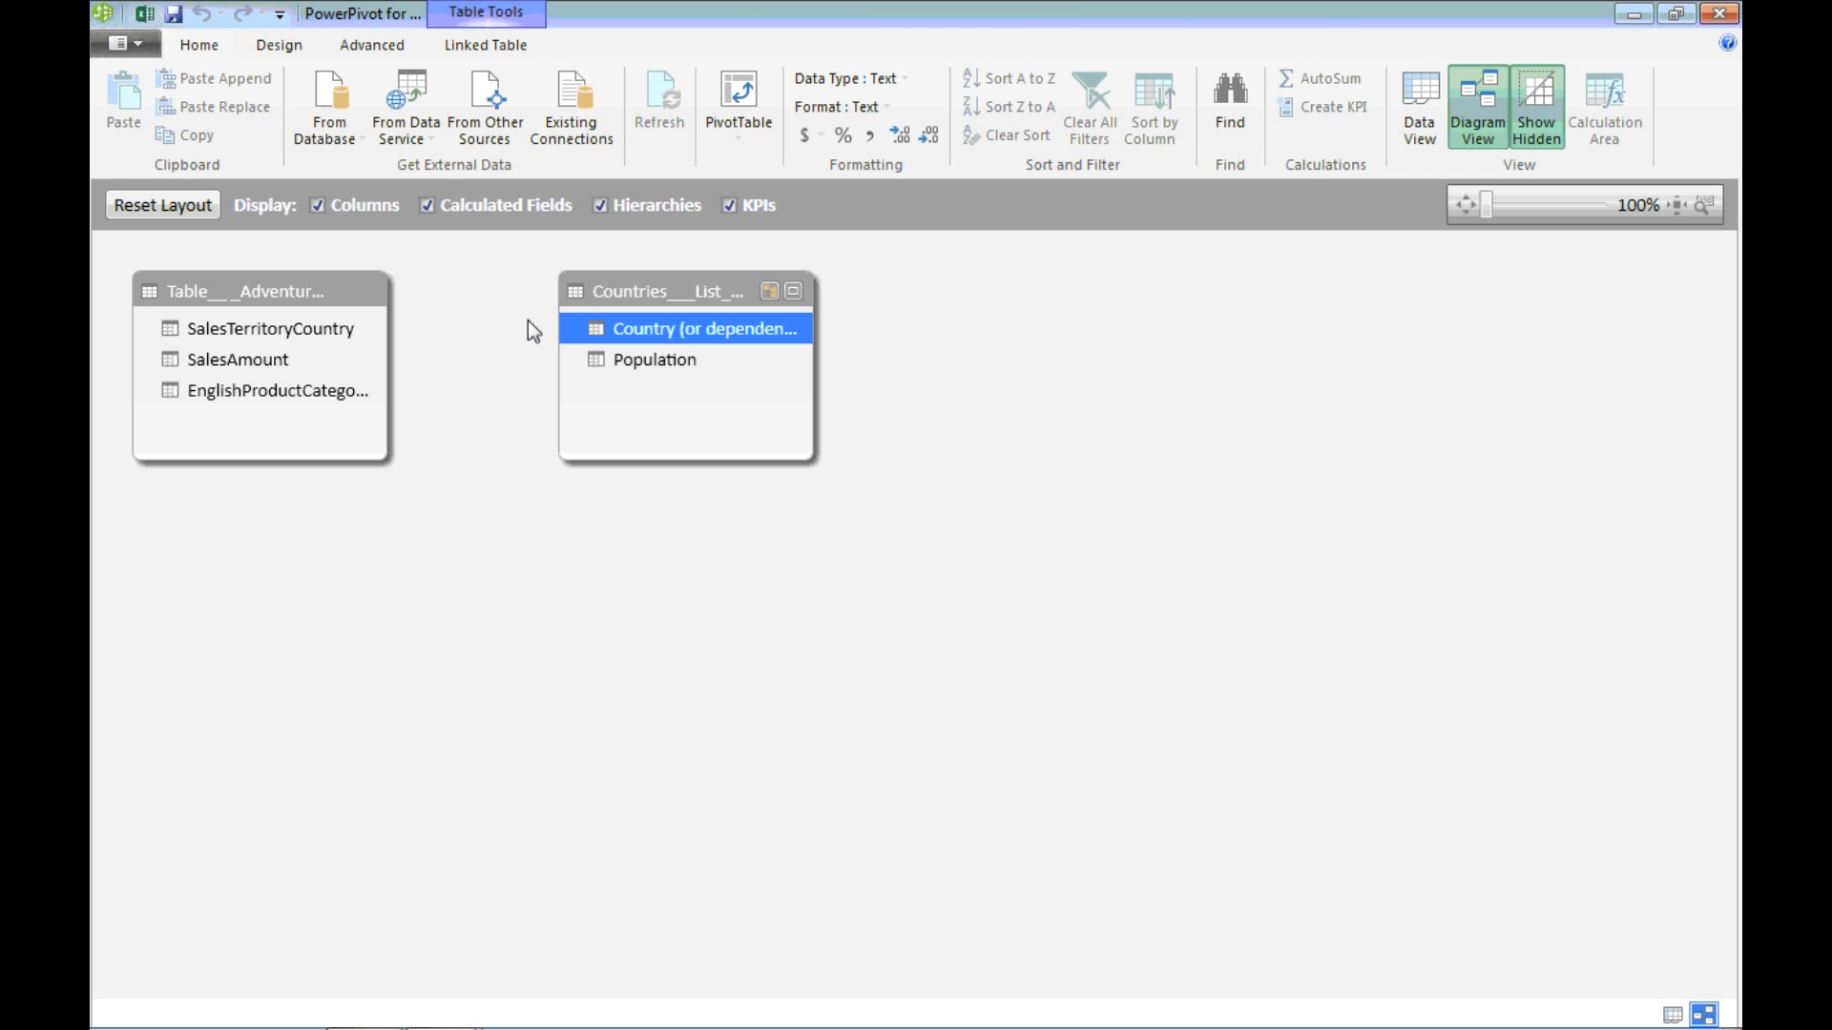
{"action": "left_click_drag", "start_coordinate": [324, 330], "coordinate": [632, 330]}
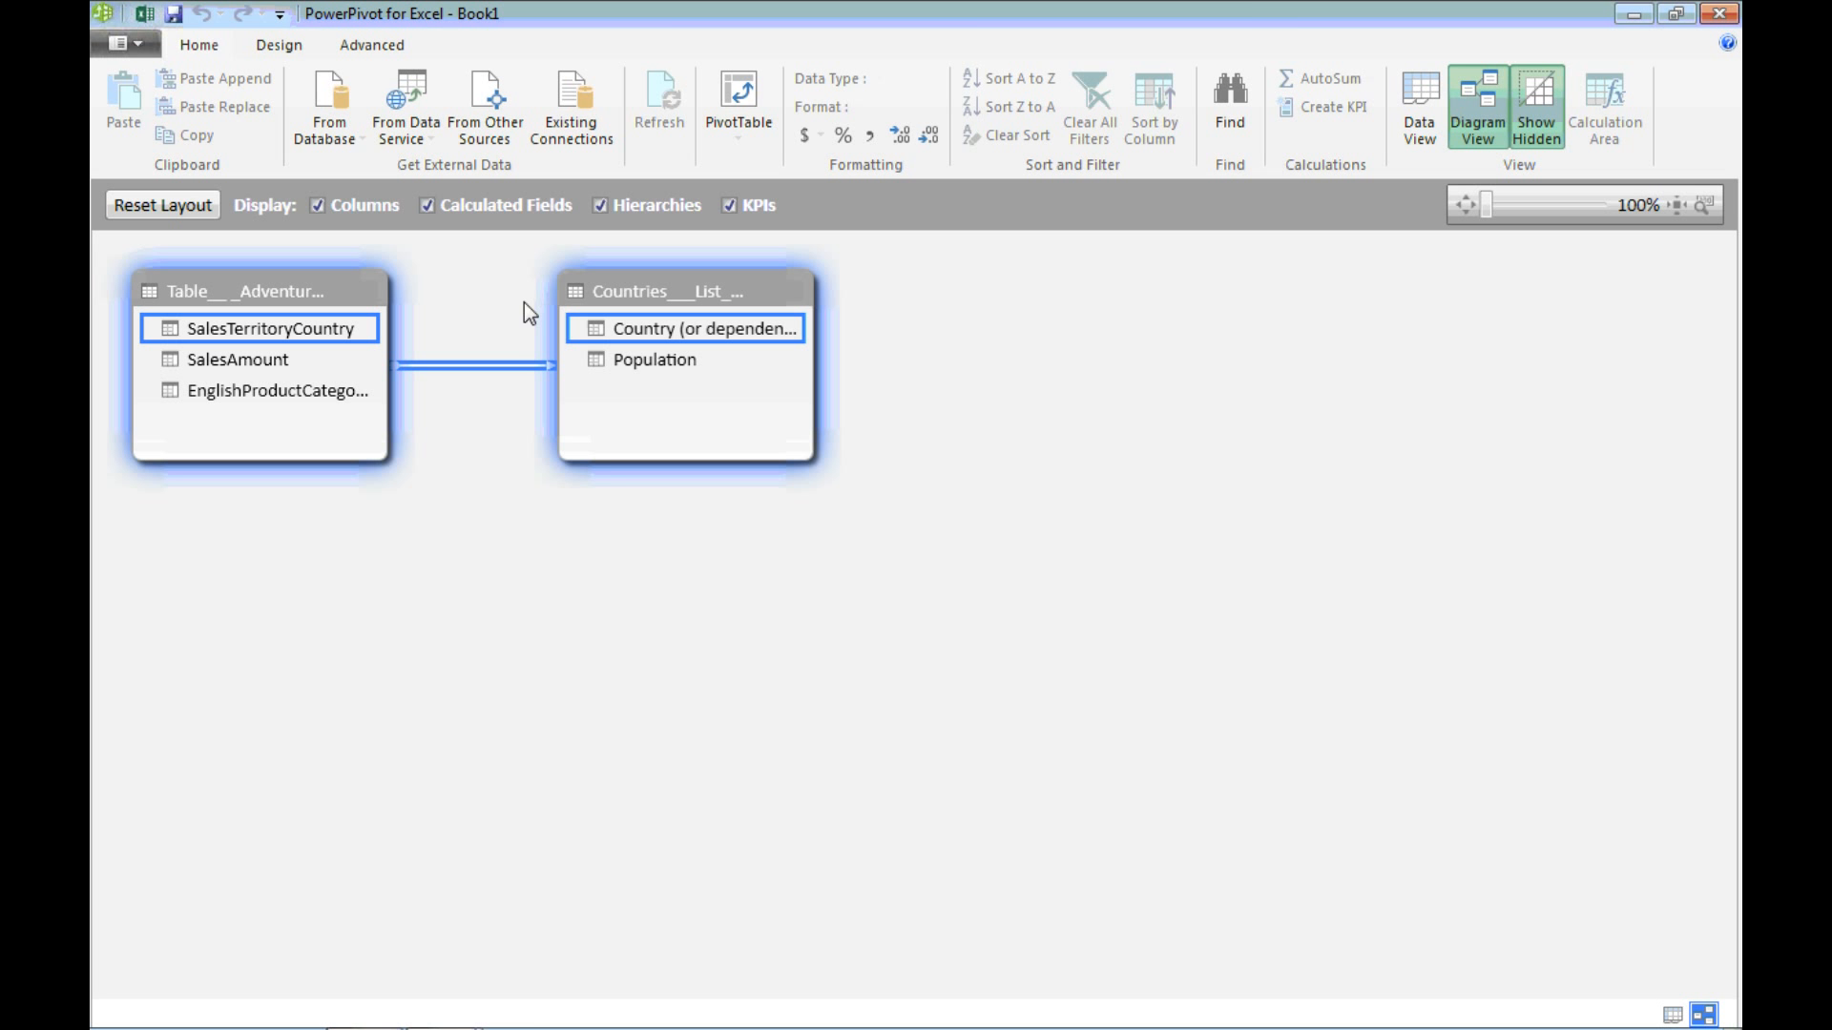
- Create a PivotTable on a new worksheet with Country (or dependent territory) as rows and Population and SalesAmount as values
{"action": "left_click", "coordinate": [730, 100]}
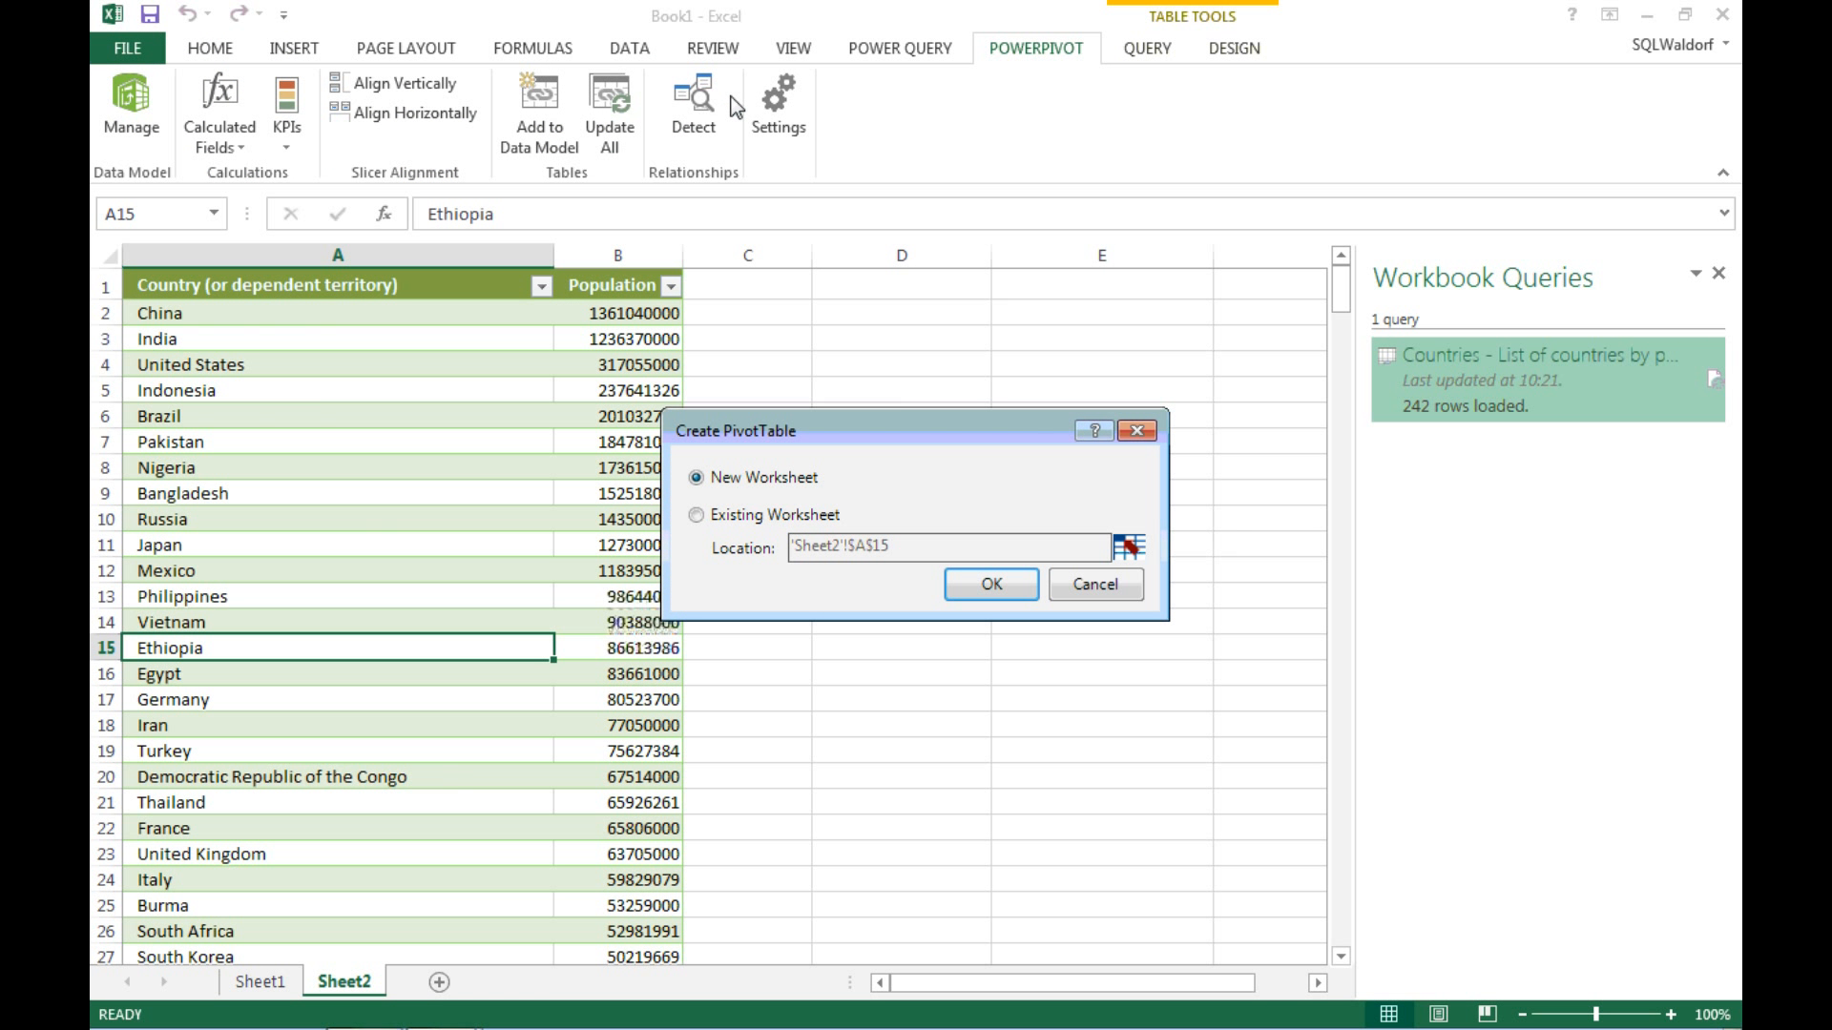
{"action": "left_click", "coordinate": [993, 585]}
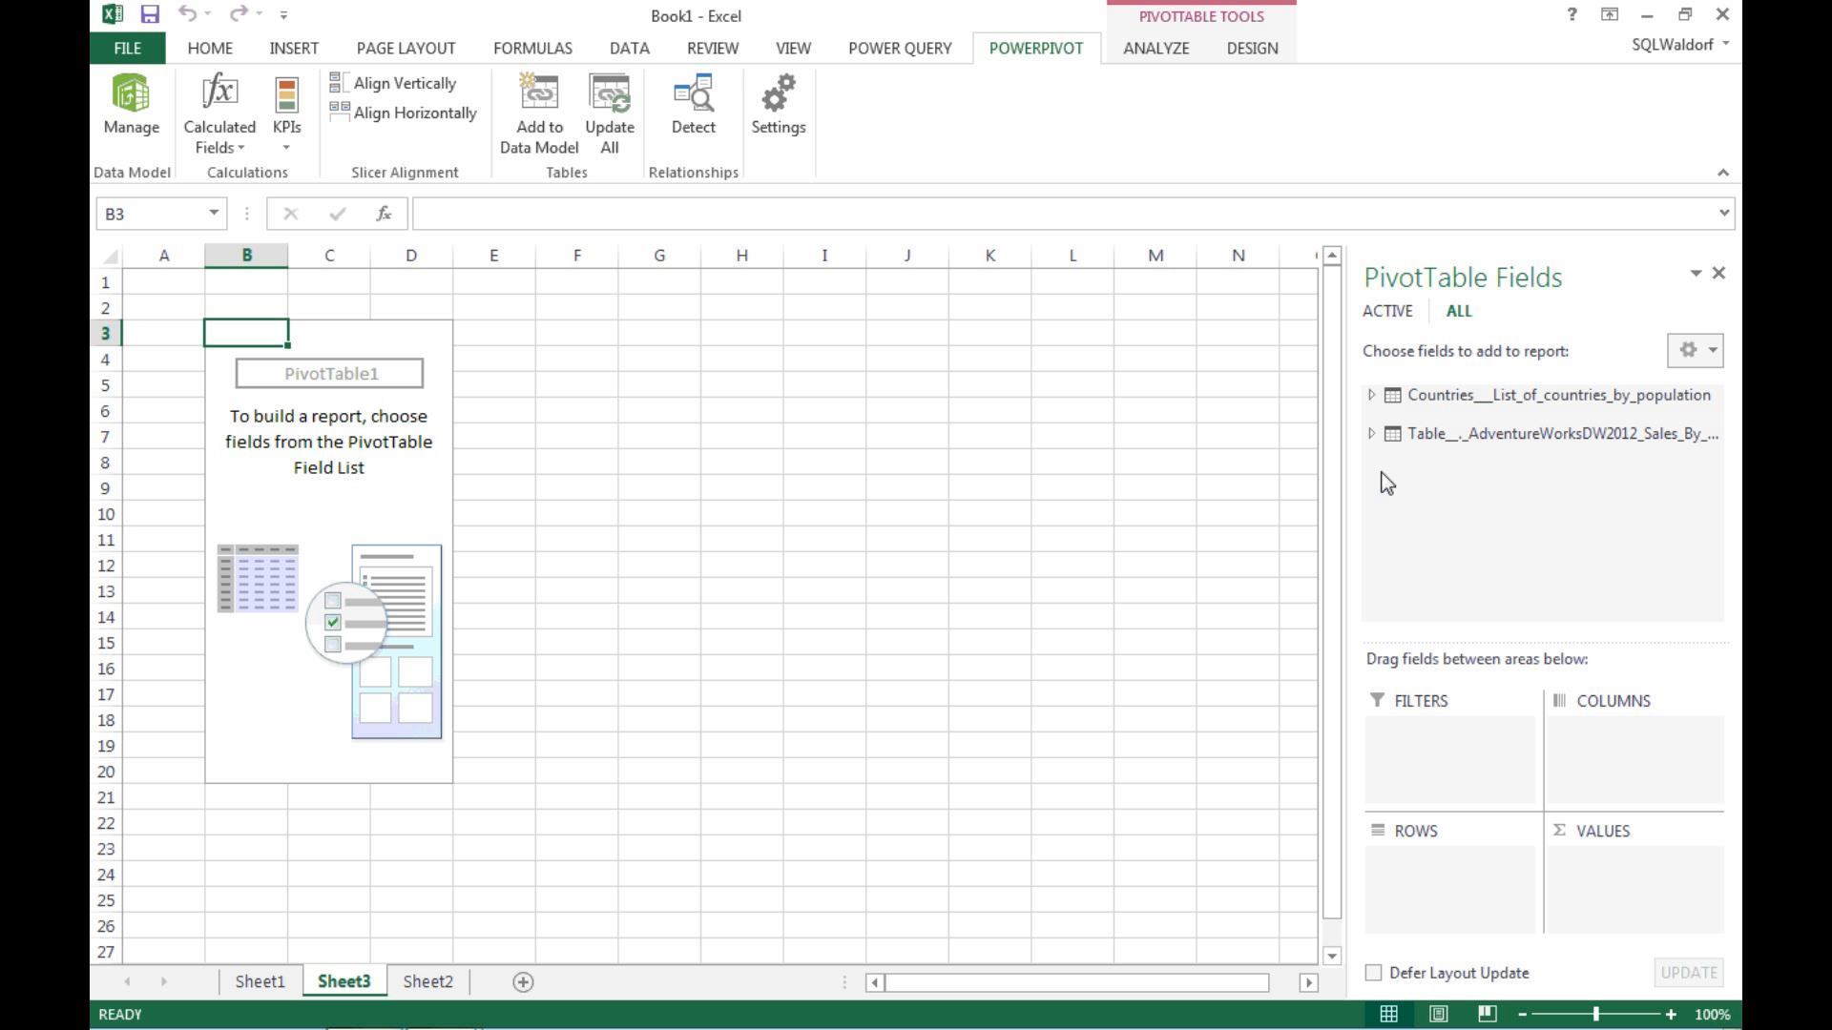
{"action": "left_click", "coordinate": [1372, 395]}
{"action": "left_click_drag", "start_coordinate": [1490, 420], "coordinate": [1459, 874]}
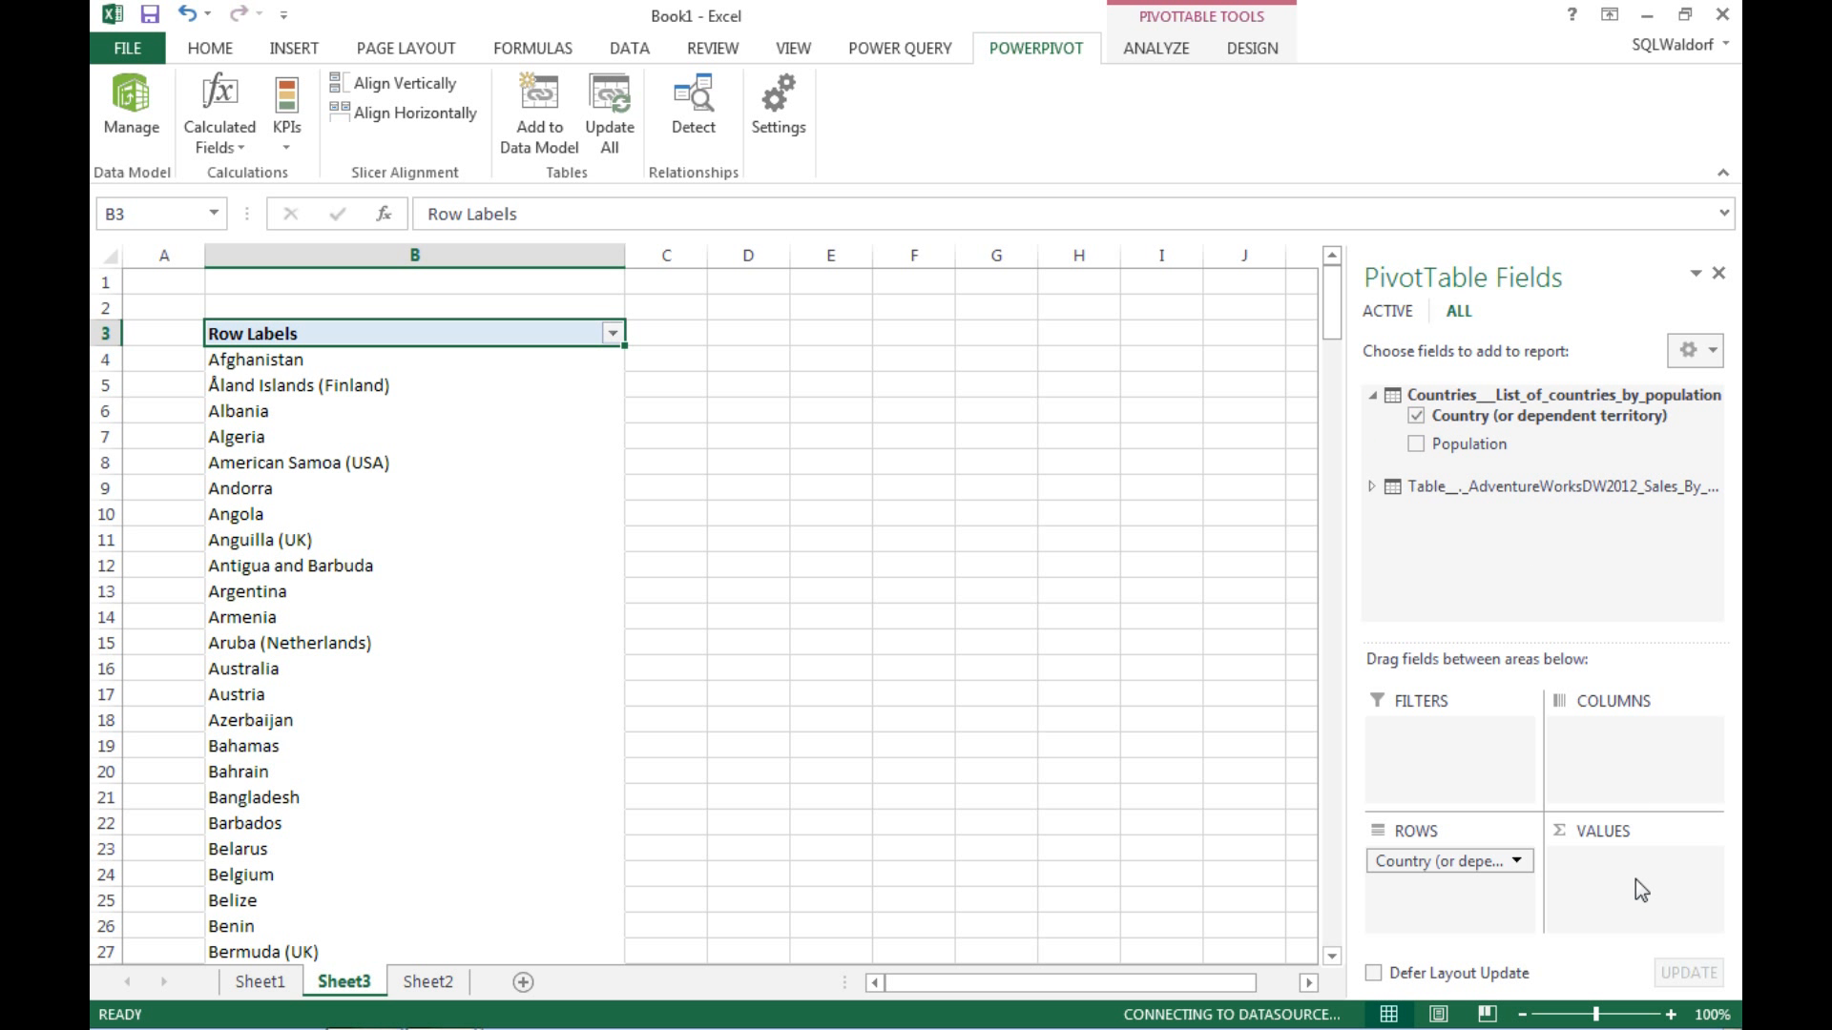
{"action": "left_click", "coordinate": [1371, 488]}
{"action": "left_click_drag", "start_coordinate": [1500, 537], "coordinate": [1600, 901]}
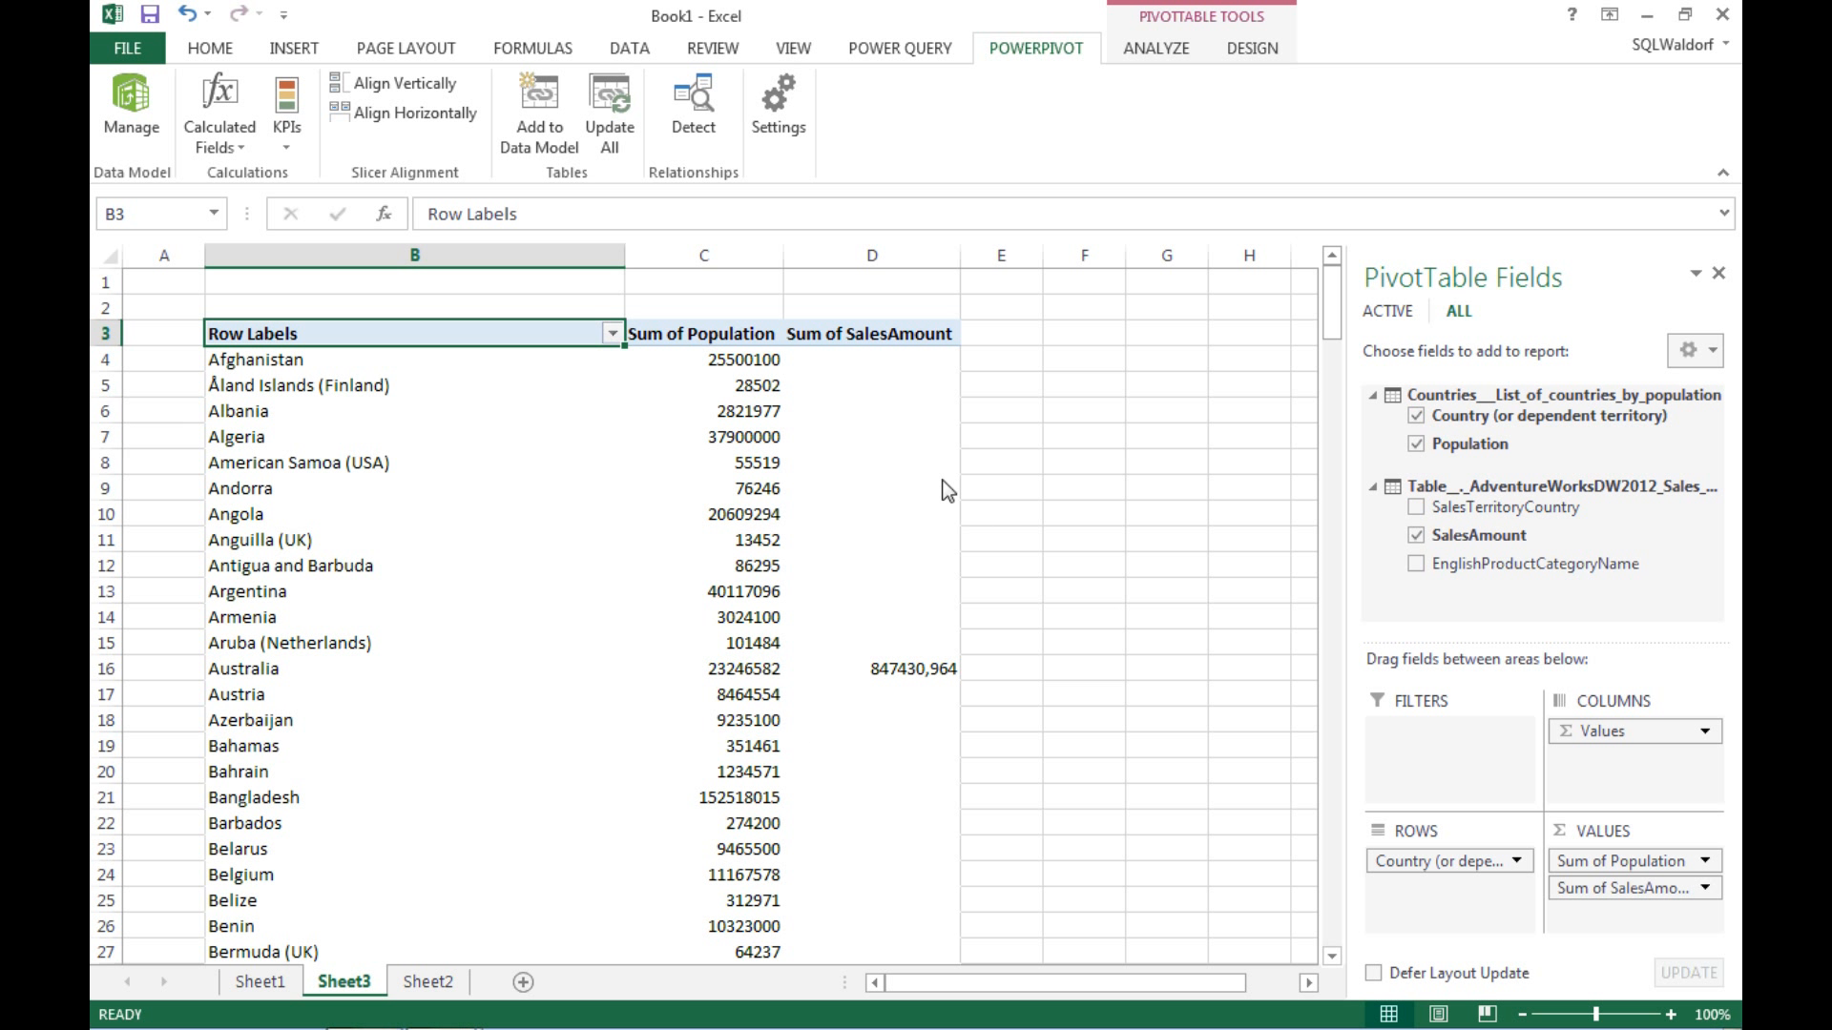
- Filter the PivotTable's row labels to countries whose Sum of SalesAmount is greater than 0
{"action": "left_click", "coordinate": [612, 333]}
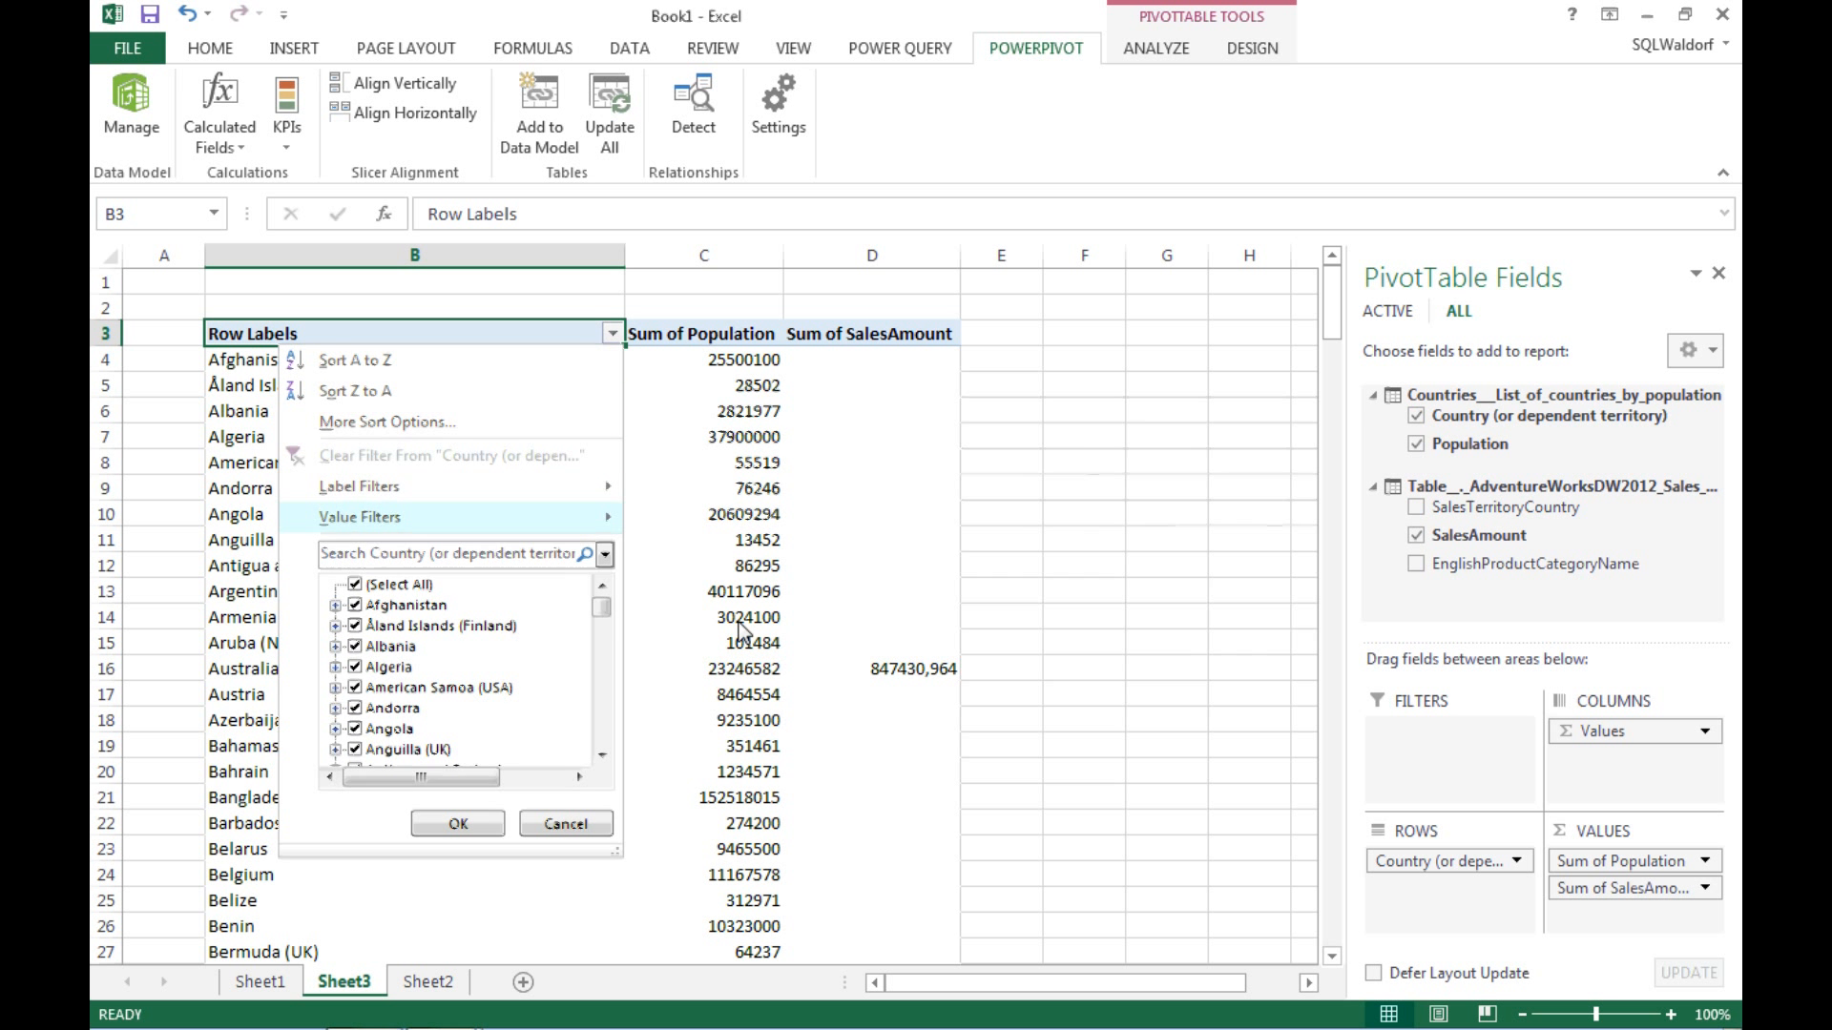
{"action": "left_click", "coordinate": [744, 582]}
{"action": "left_click", "coordinate": [846, 465]}
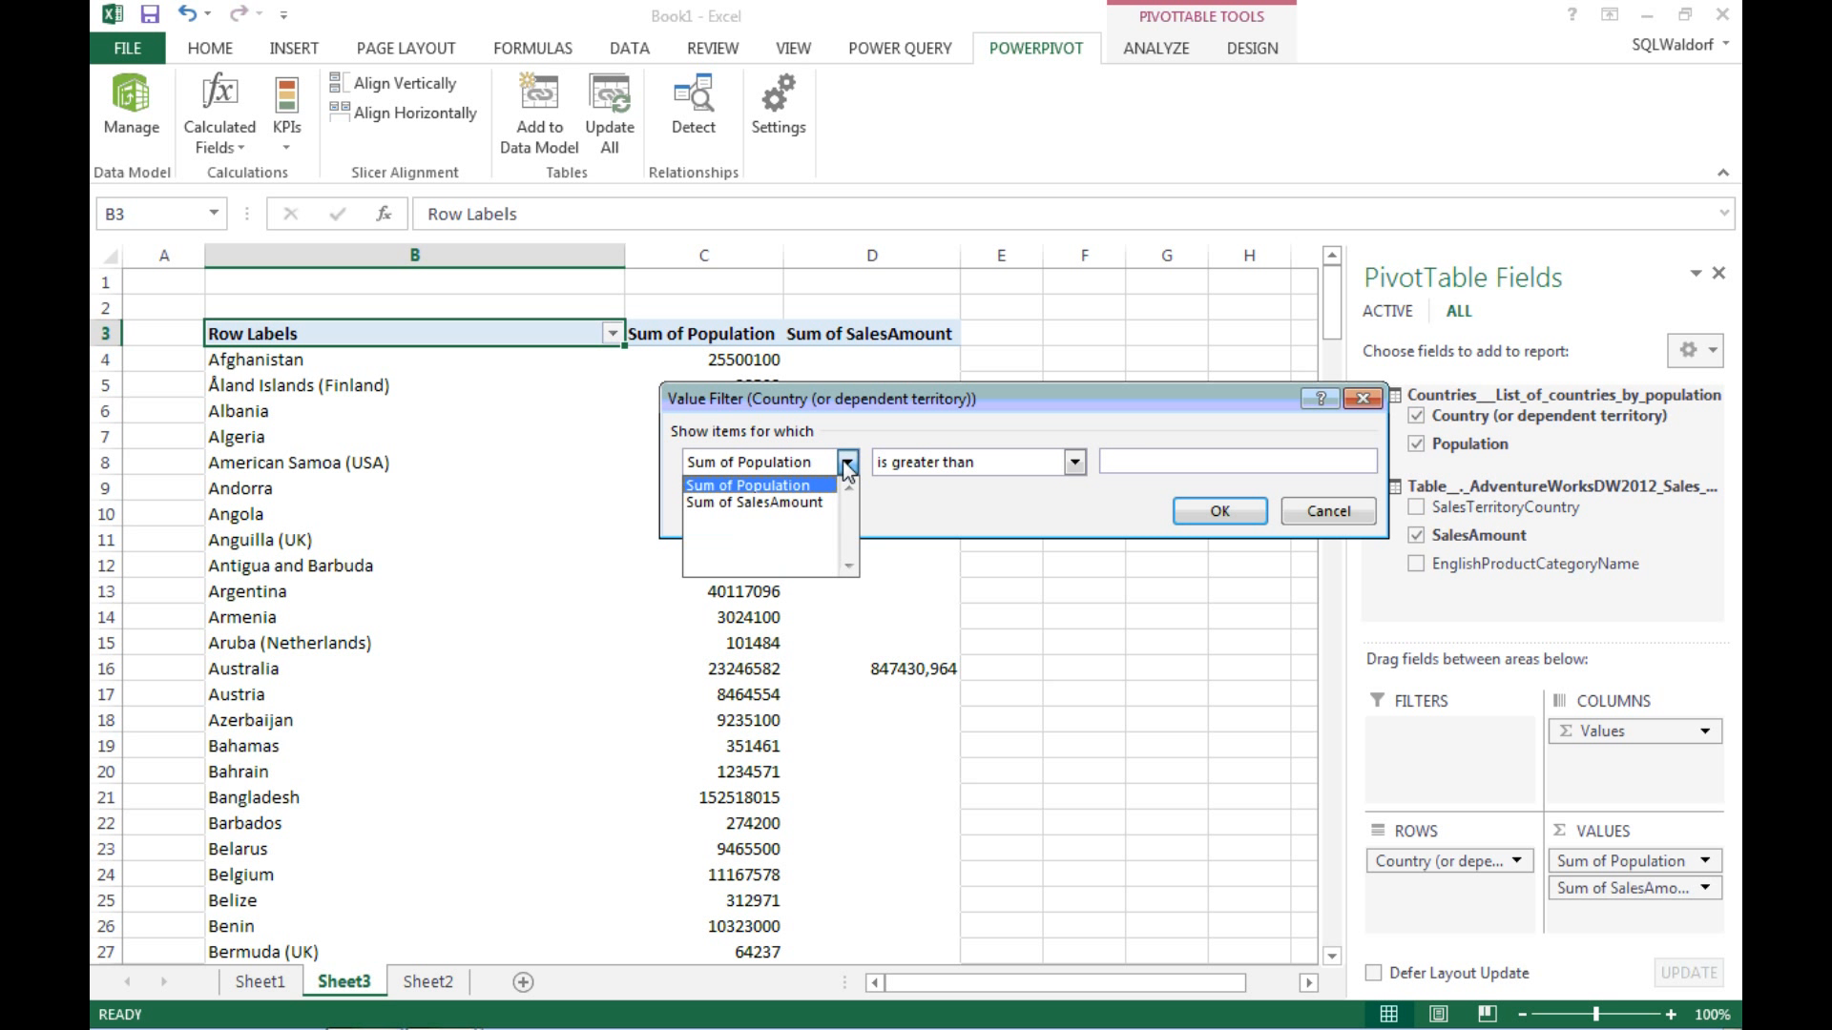
{"action": "left_click", "coordinate": [798, 501]}
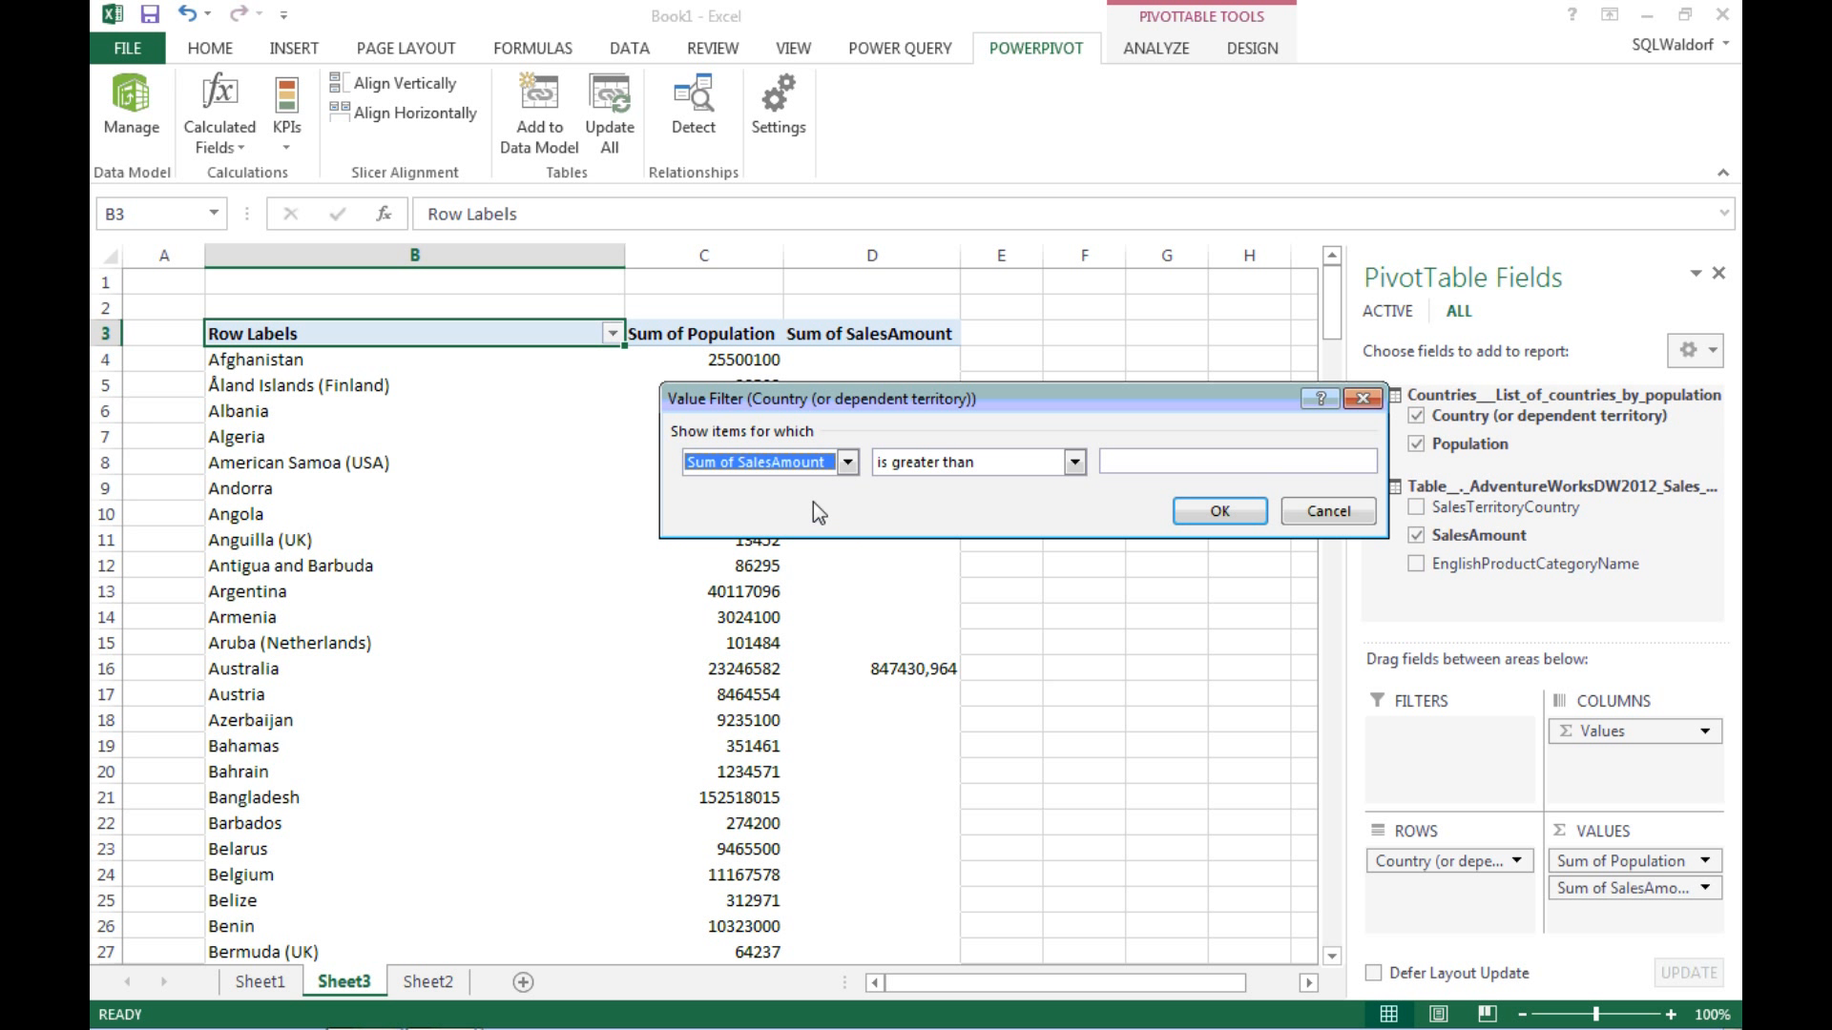
{"action": "left_click", "coordinate": [1144, 460]}
{"action": "type", "text": "0"}
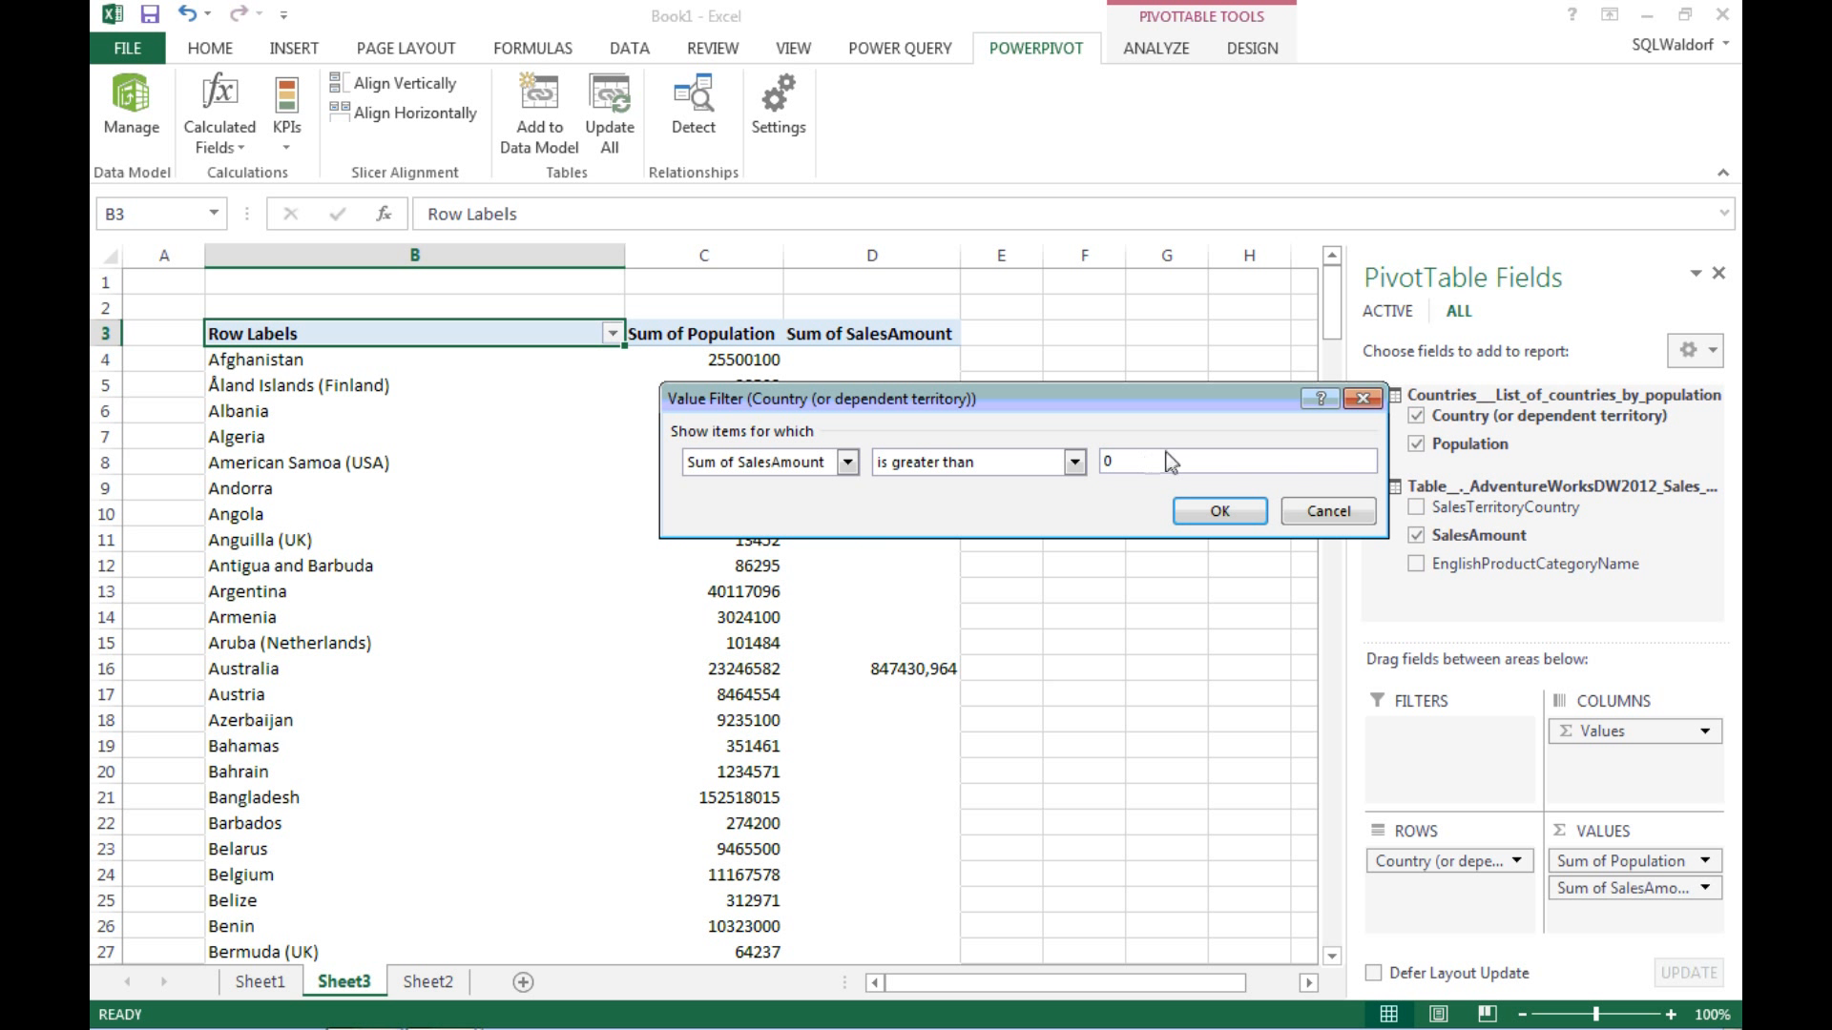
{"action": "left_click", "coordinate": [1205, 506]}
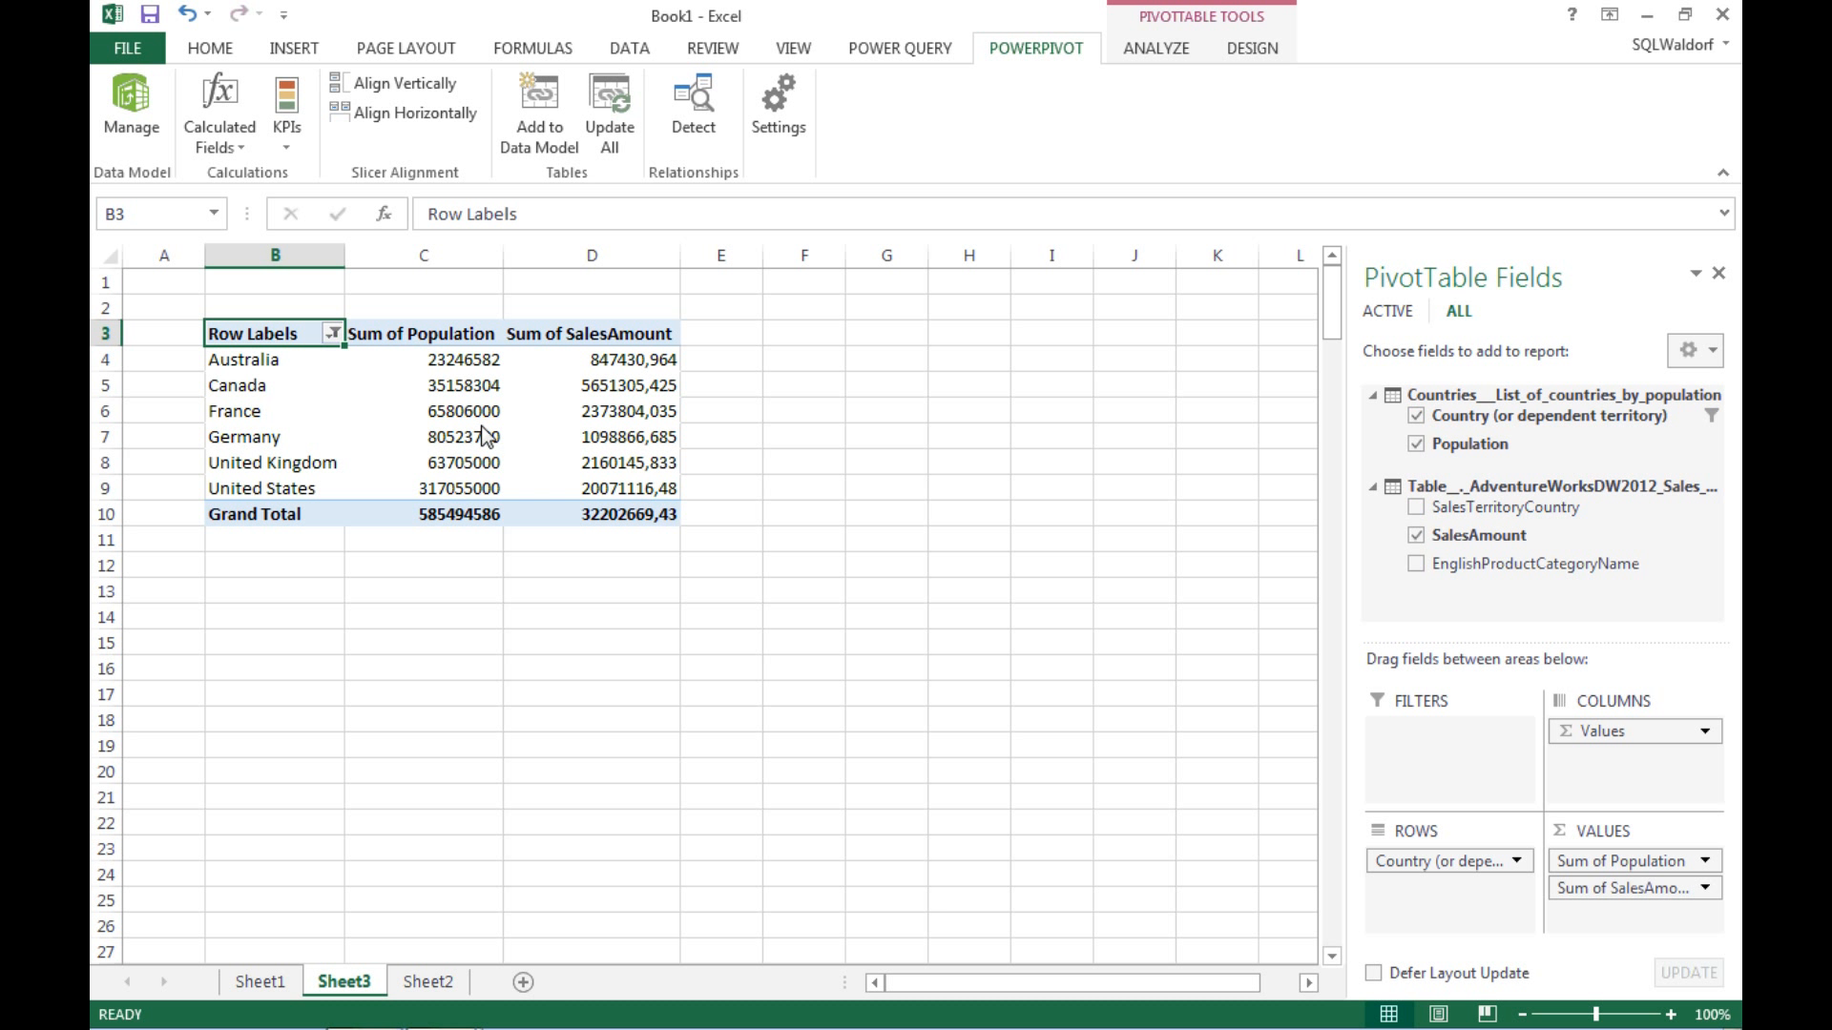
- Open the PowerPivot data model in data view, check the sales table, and bring up the country population table
{"action": "mouse_move", "coordinate": [622, 487]}
{"action": "mouse_move", "coordinate": [441, 410]}
{"action": "left_click", "coordinate": [122, 97]}
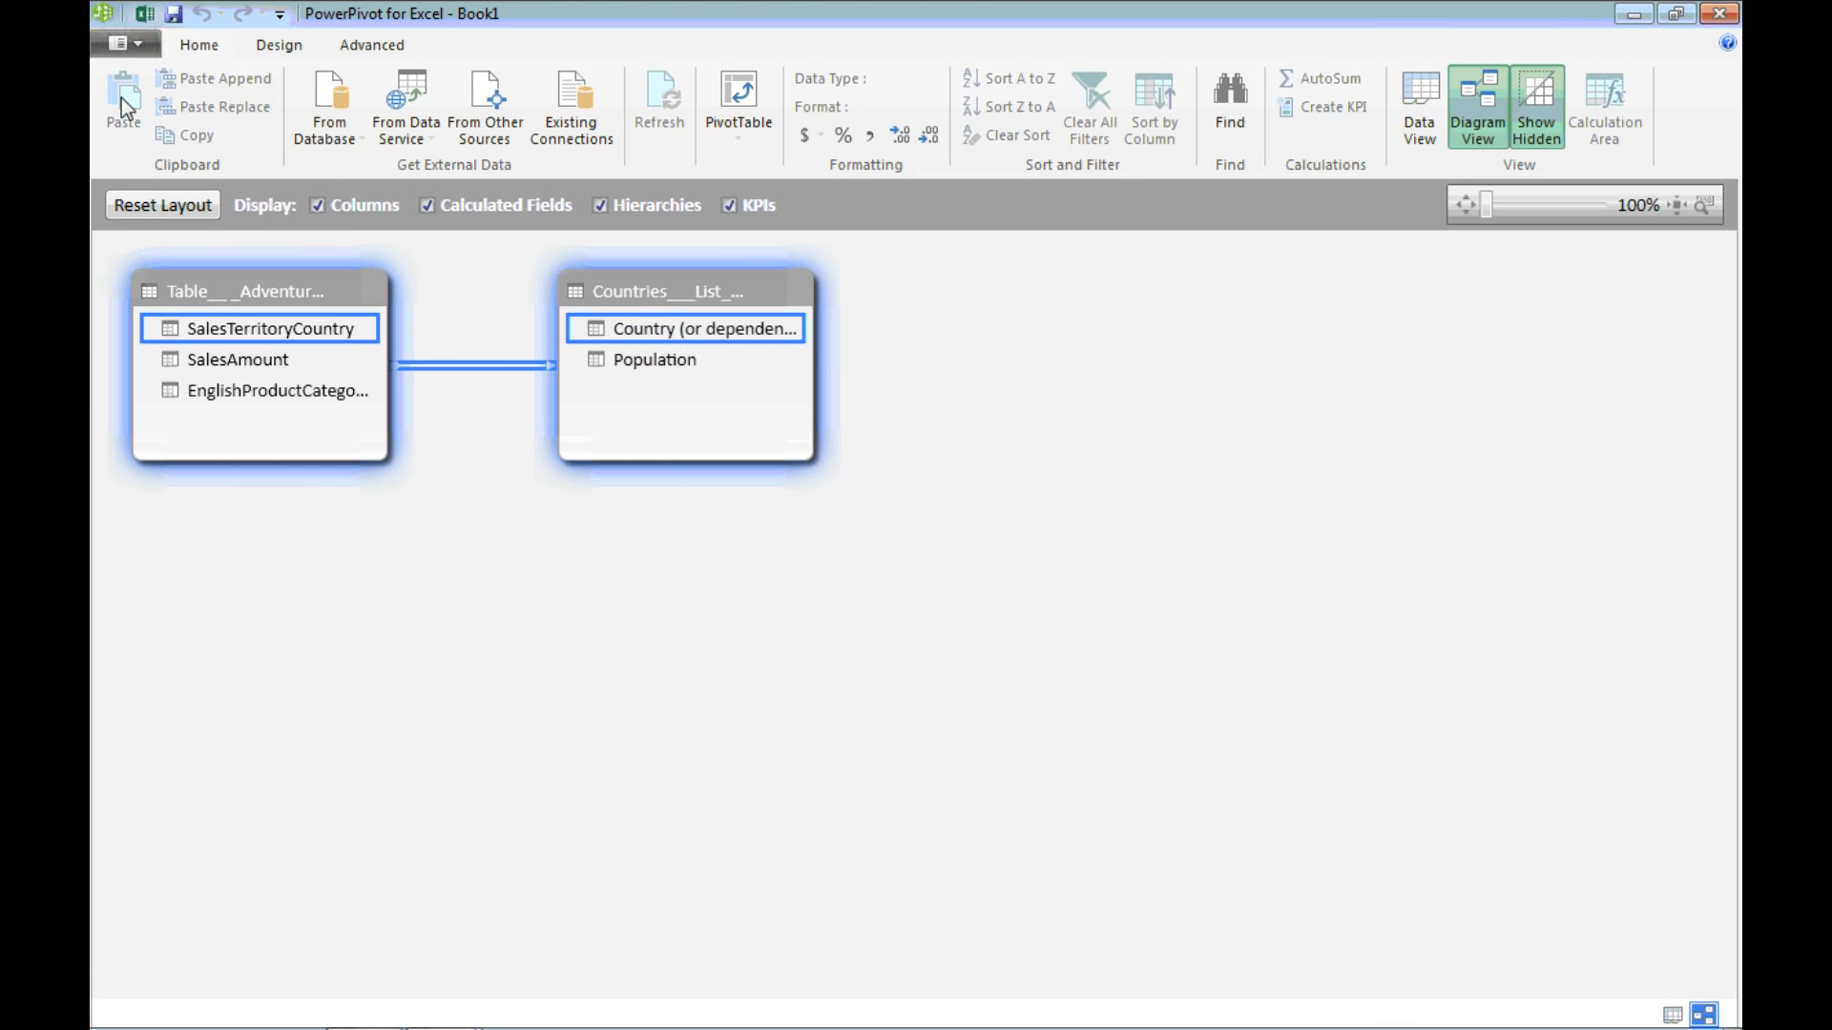
{"action": "left_click", "coordinate": [1398, 107]}
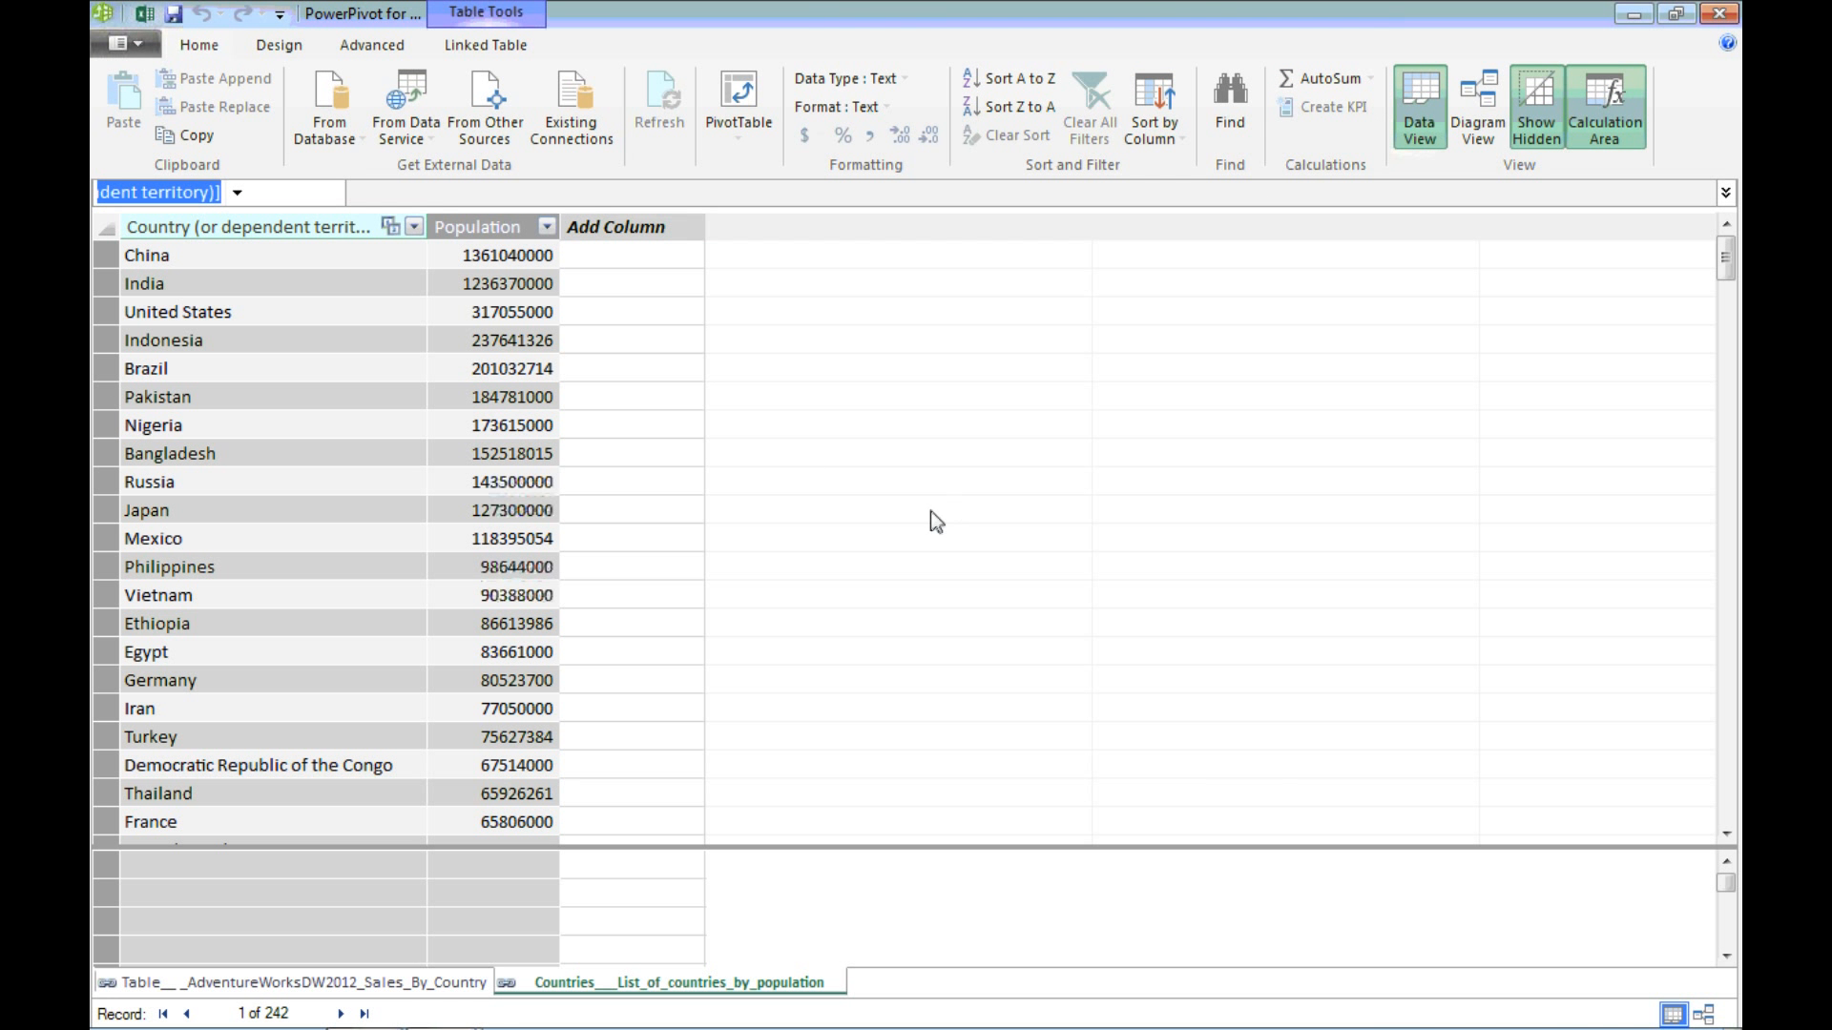
{"action": "left_click", "coordinate": [426, 990]}
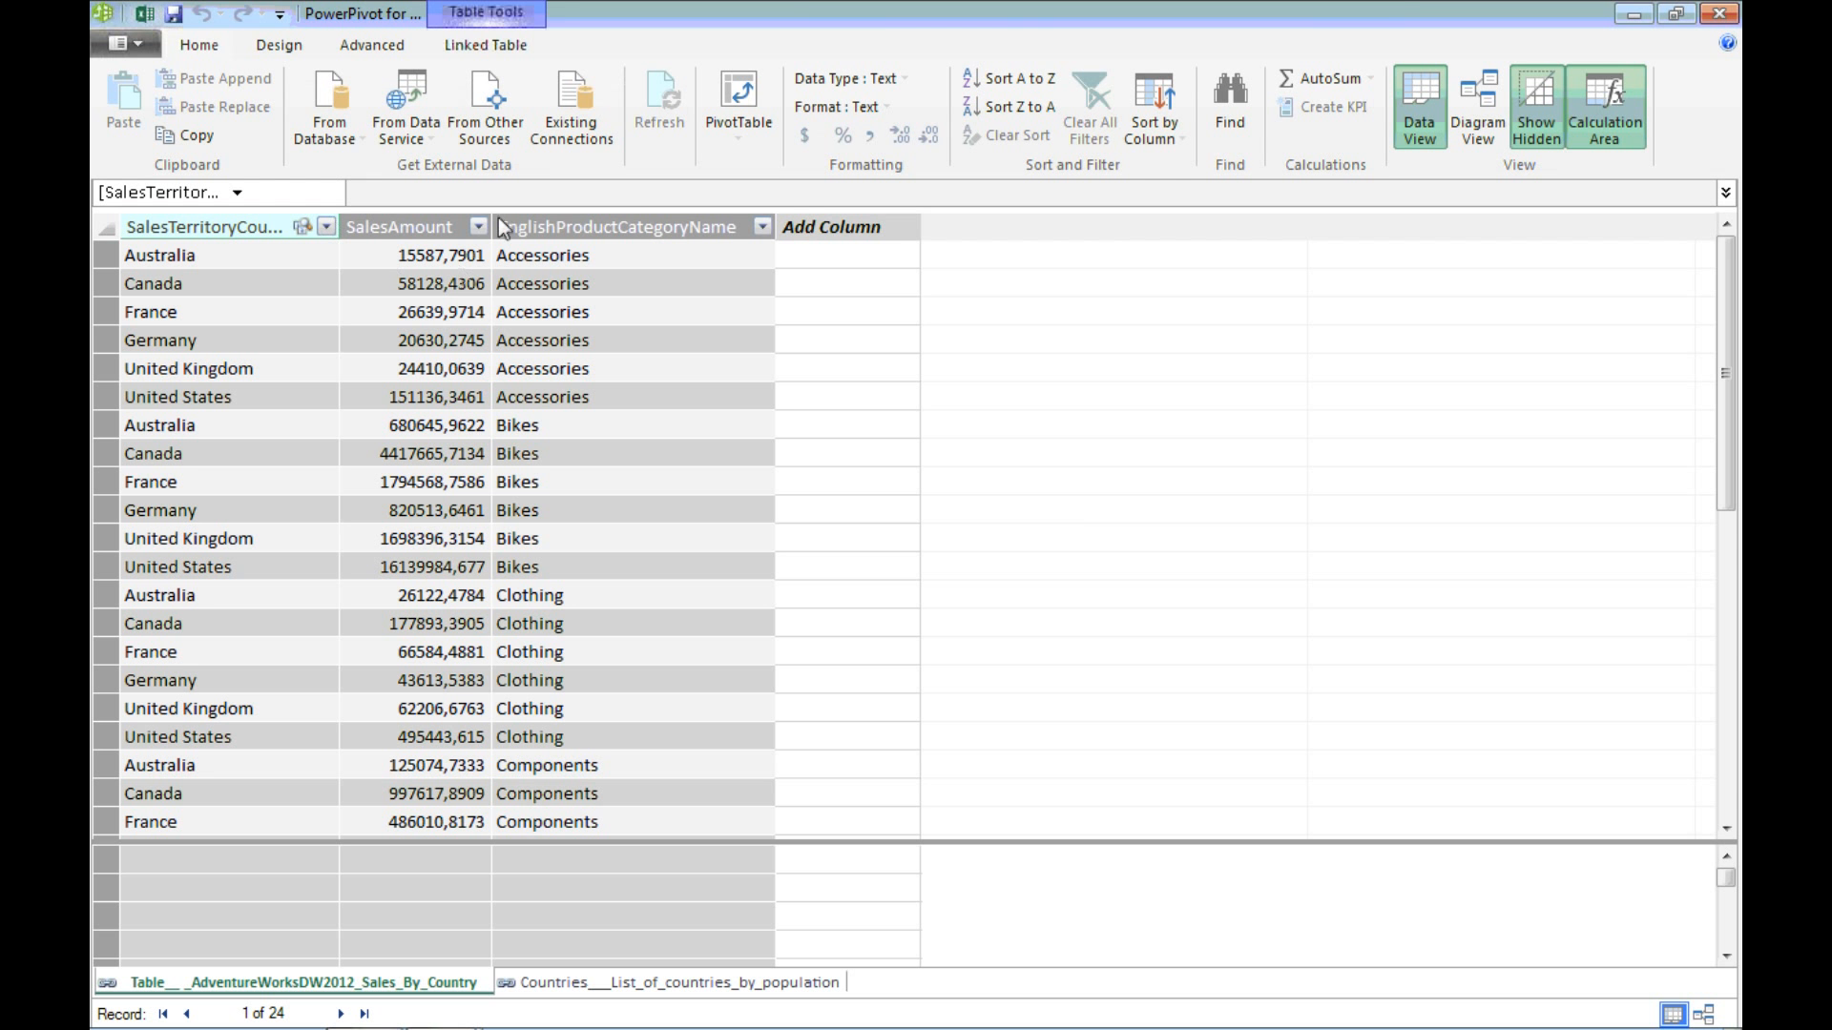
{"action": "left_click", "coordinate": [589, 984]}
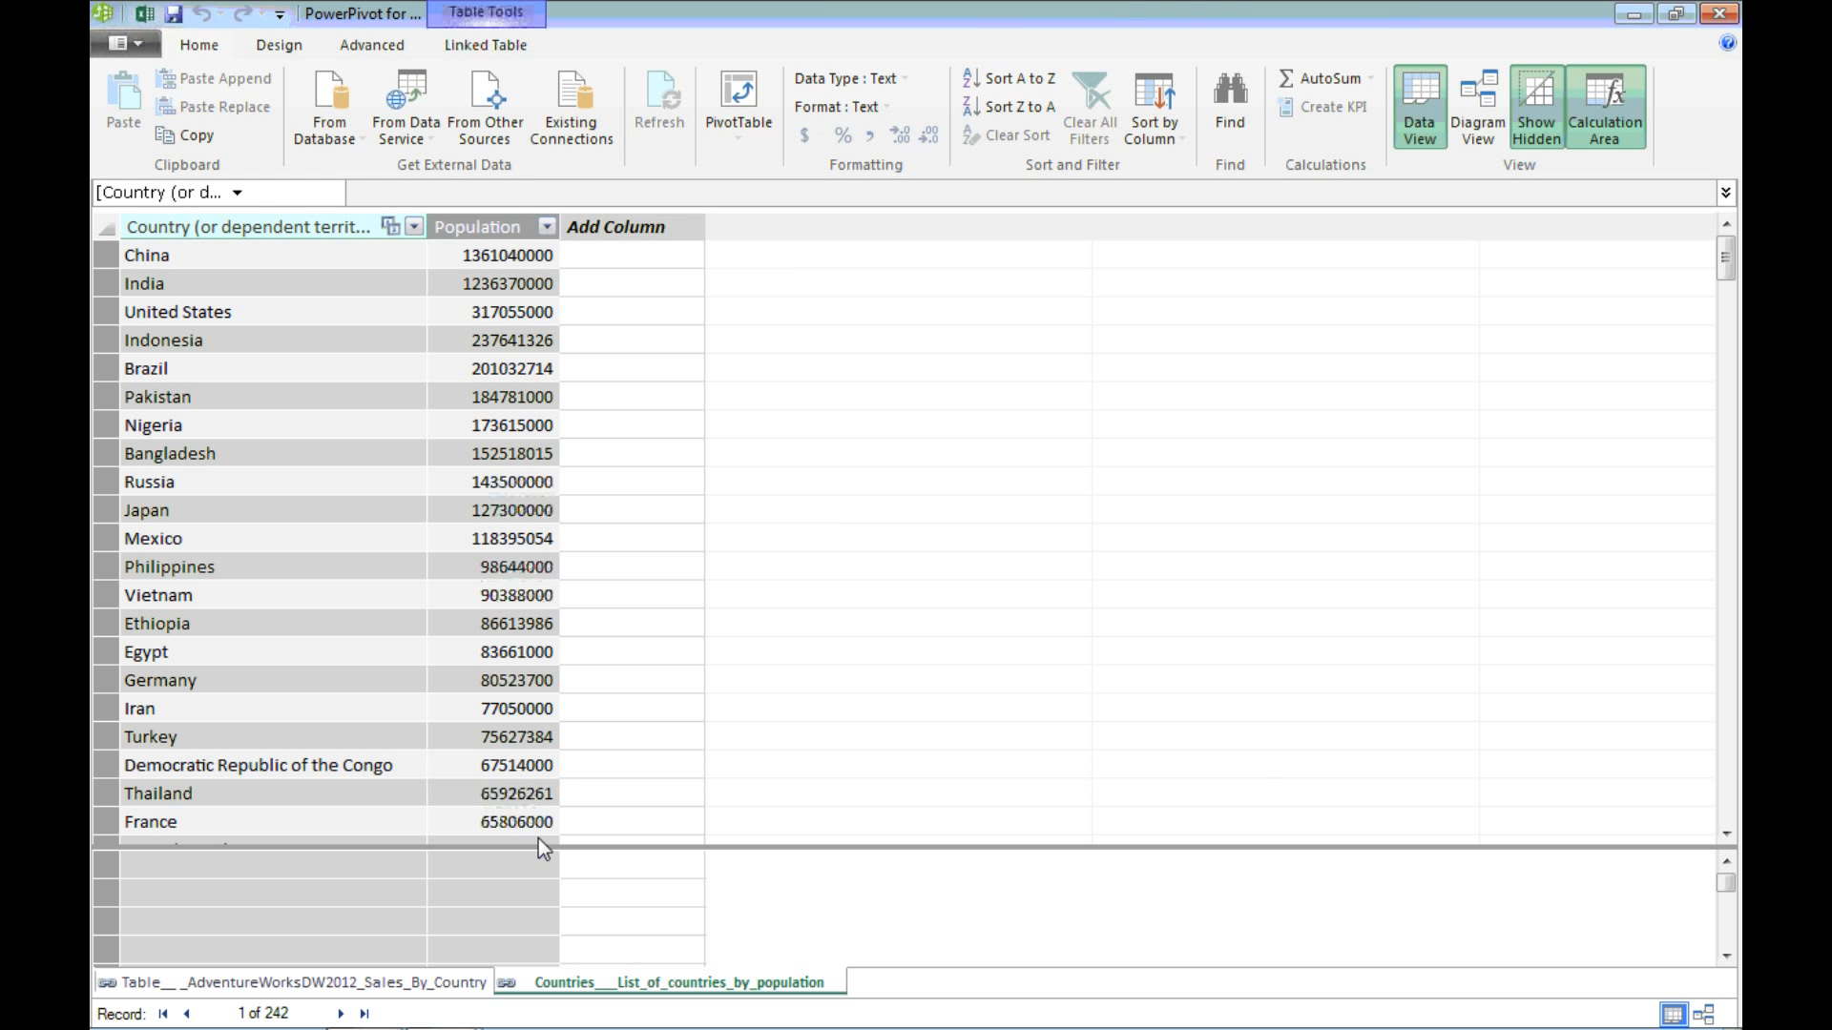
- Define the calculated field "Sales per capita:=[Sum of SalesAmount]/[Sum of Population]" below the Population column of the population table
{"action": "left_click", "coordinate": [516, 860]}
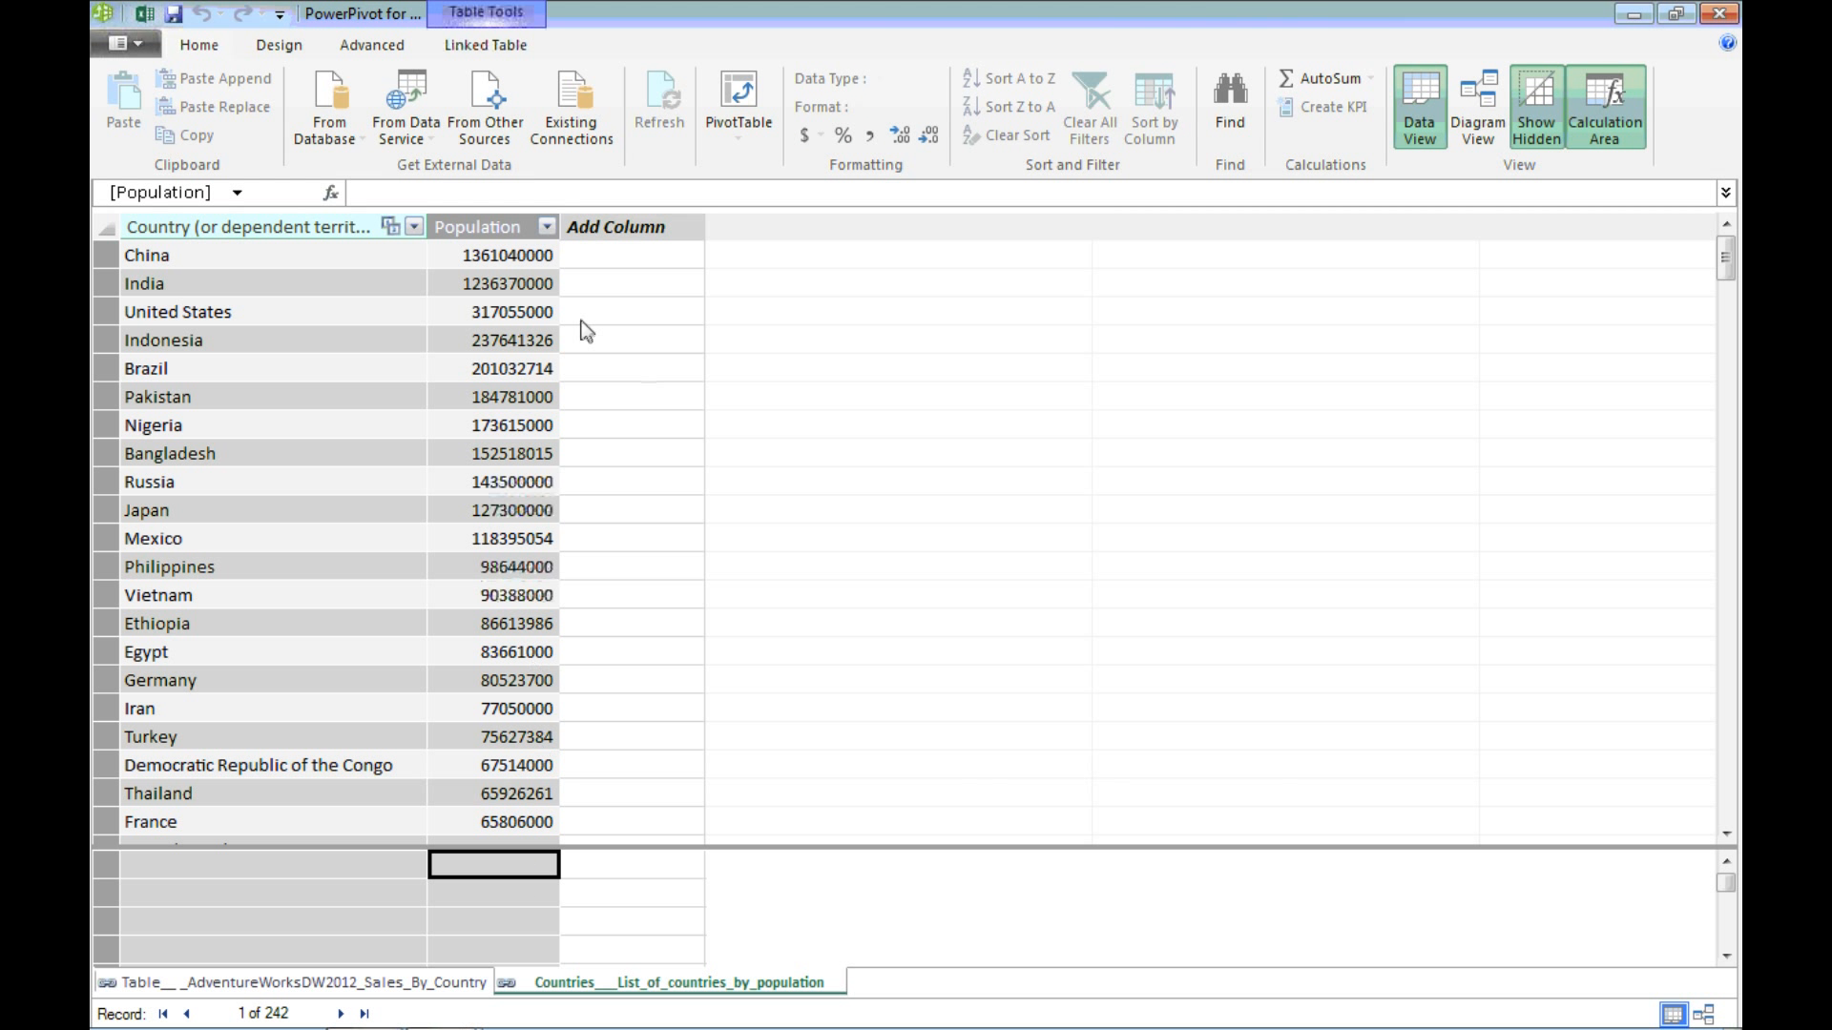
{"action": "left_click", "coordinate": [477, 193]}
{"action": "type", "text": "Sales per capita"}
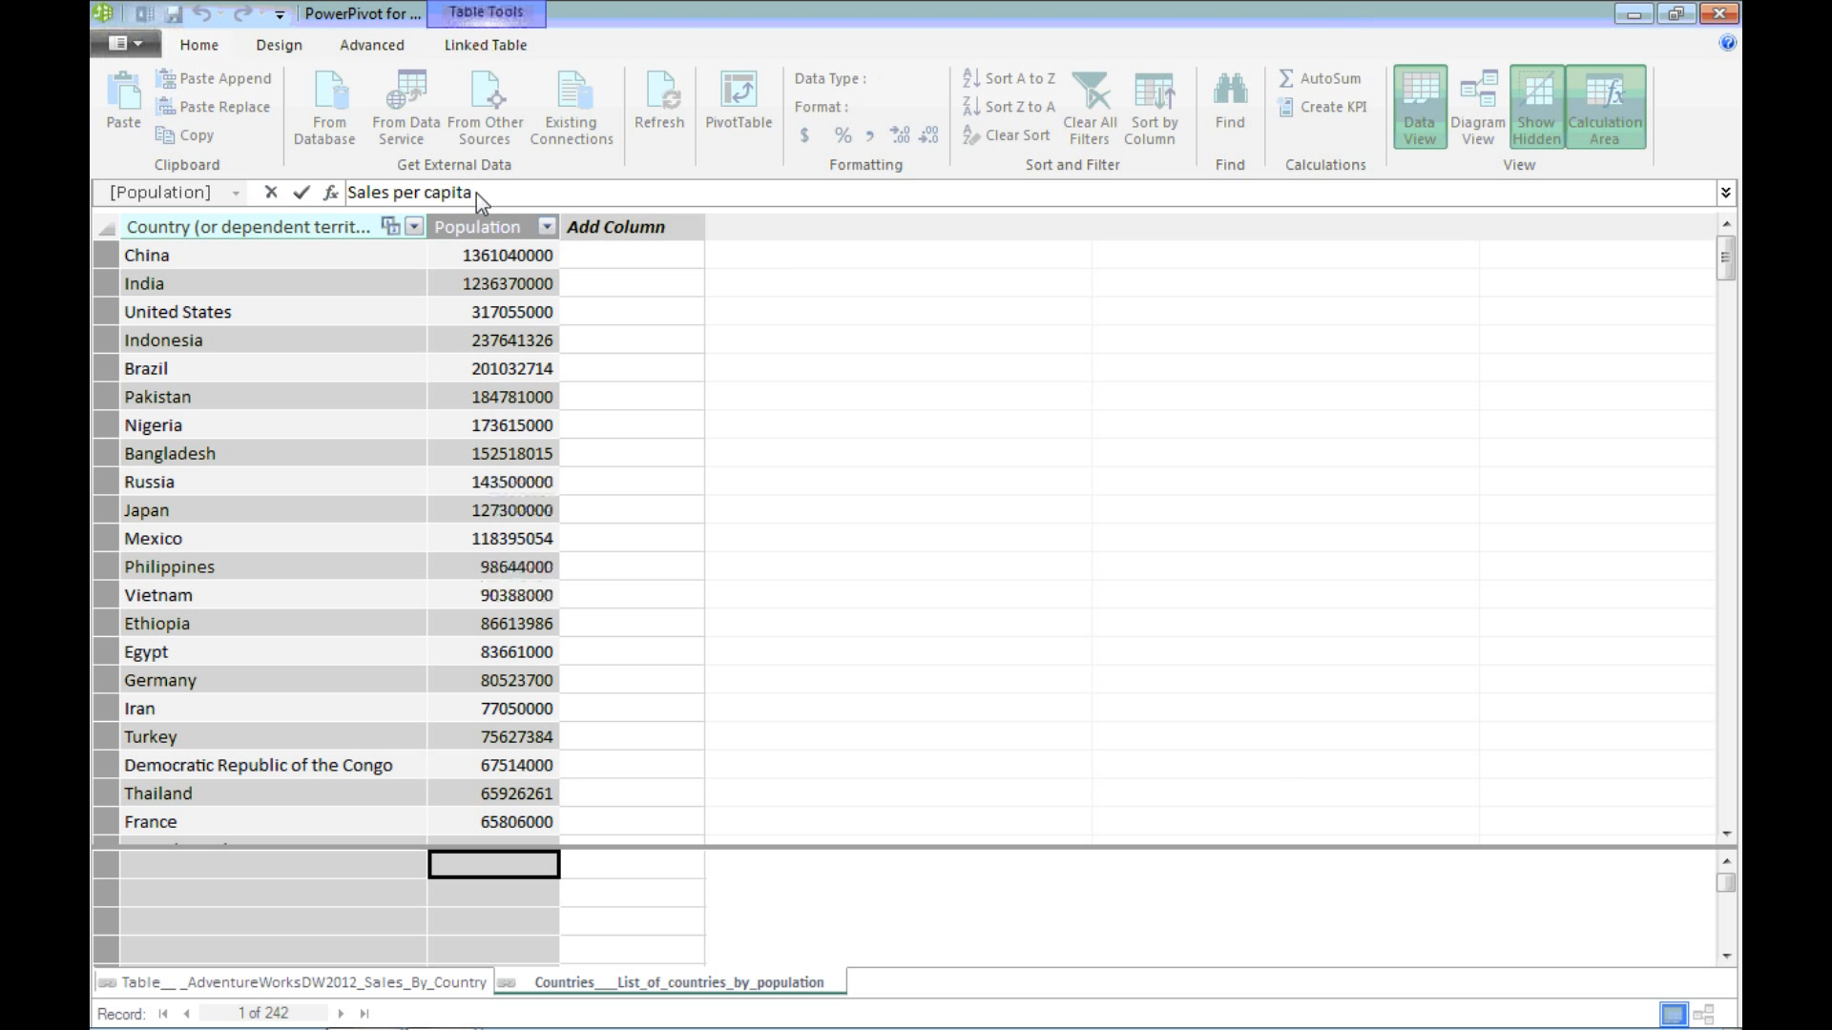
{"action": "type", "text": ":=["}
{"action": "key", "text": "Down"}
{"action": "key", "text": "Down"}
{"action": "key", "text": "Down"}
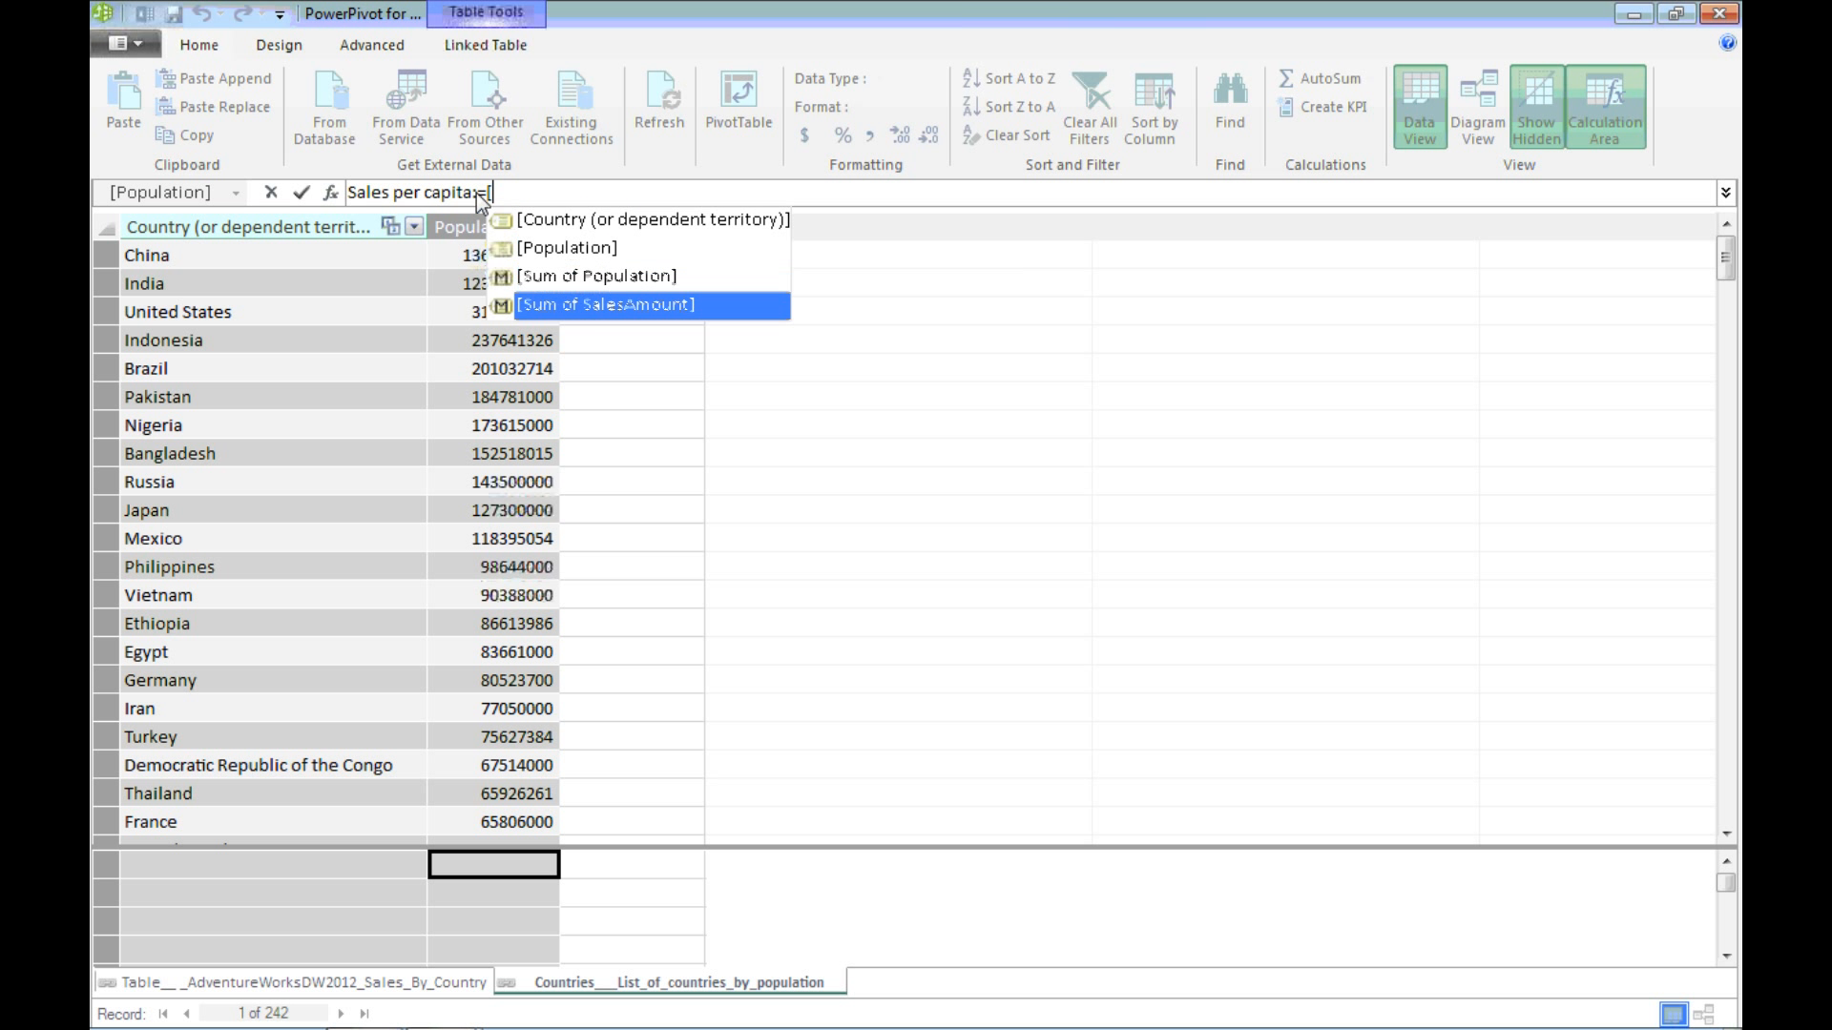
{"action": "key", "text": "Tab"}
{"action": "type", "text": "/["}
{"action": "key", "text": "Down"}
{"action": "key", "text": "Down"}
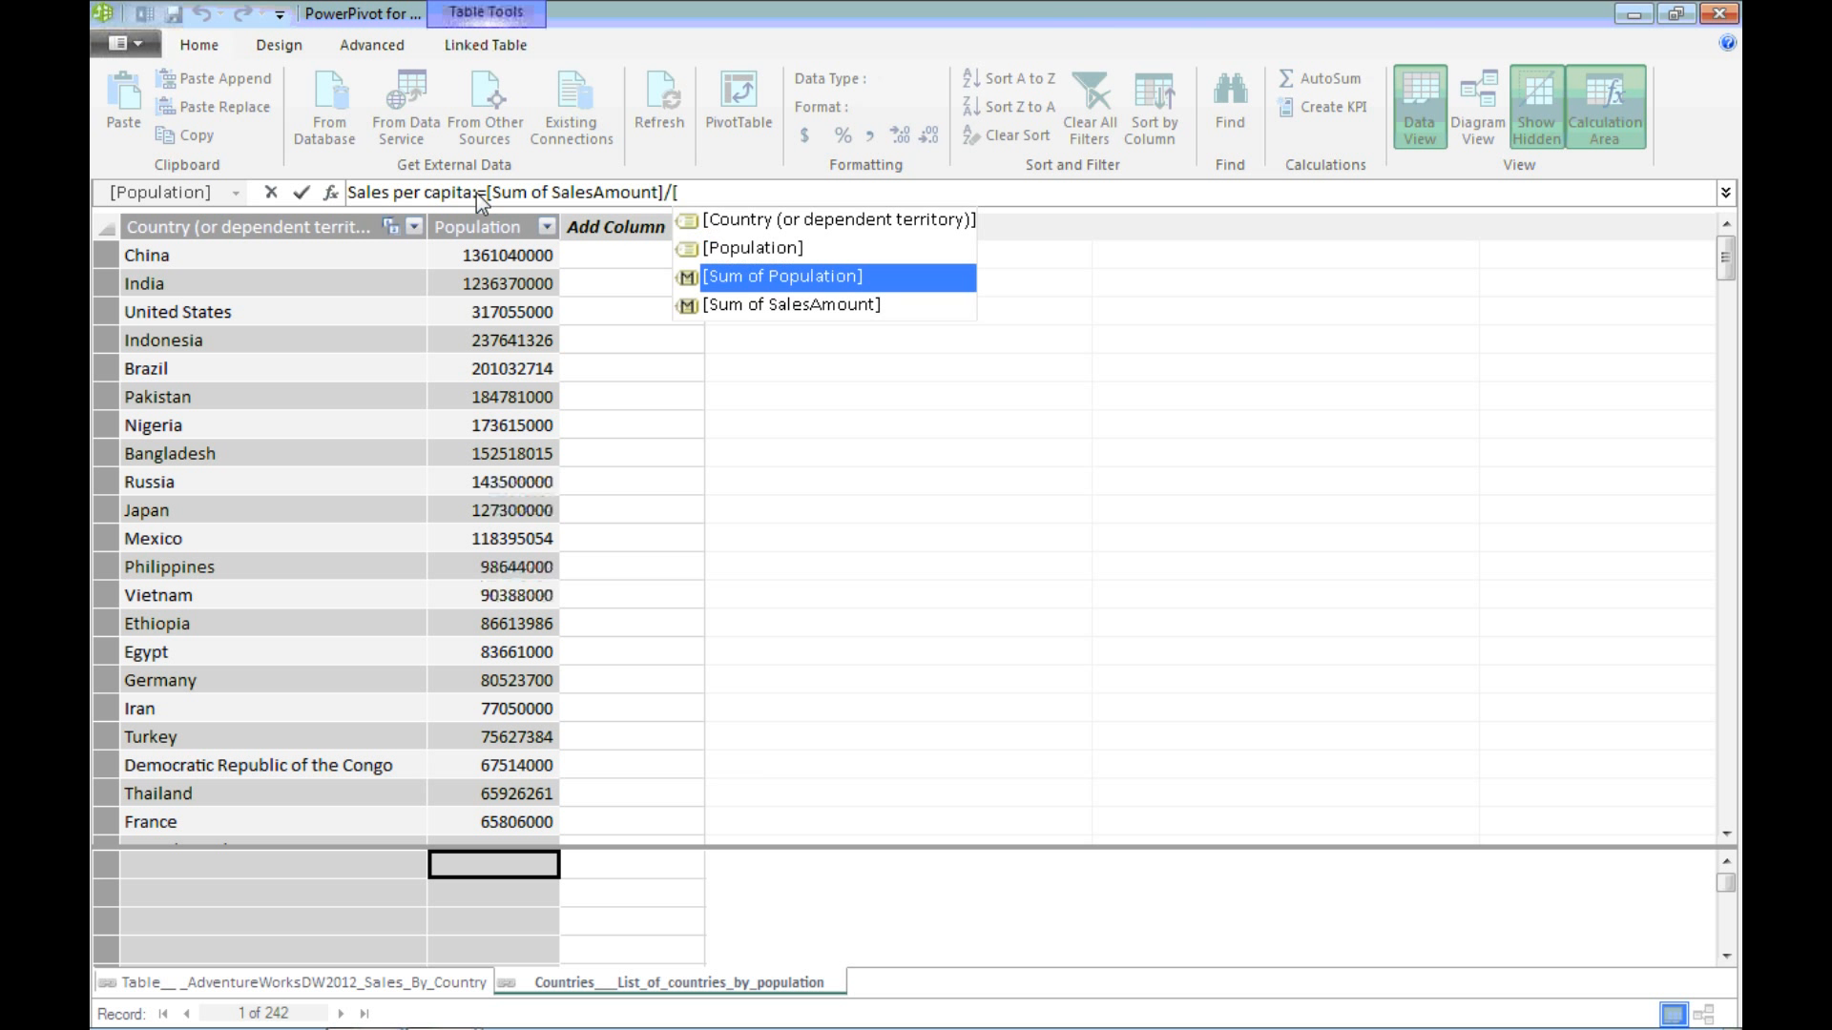
{"action": "key", "text": "Tab"}
{"action": "key", "text": "Return"}
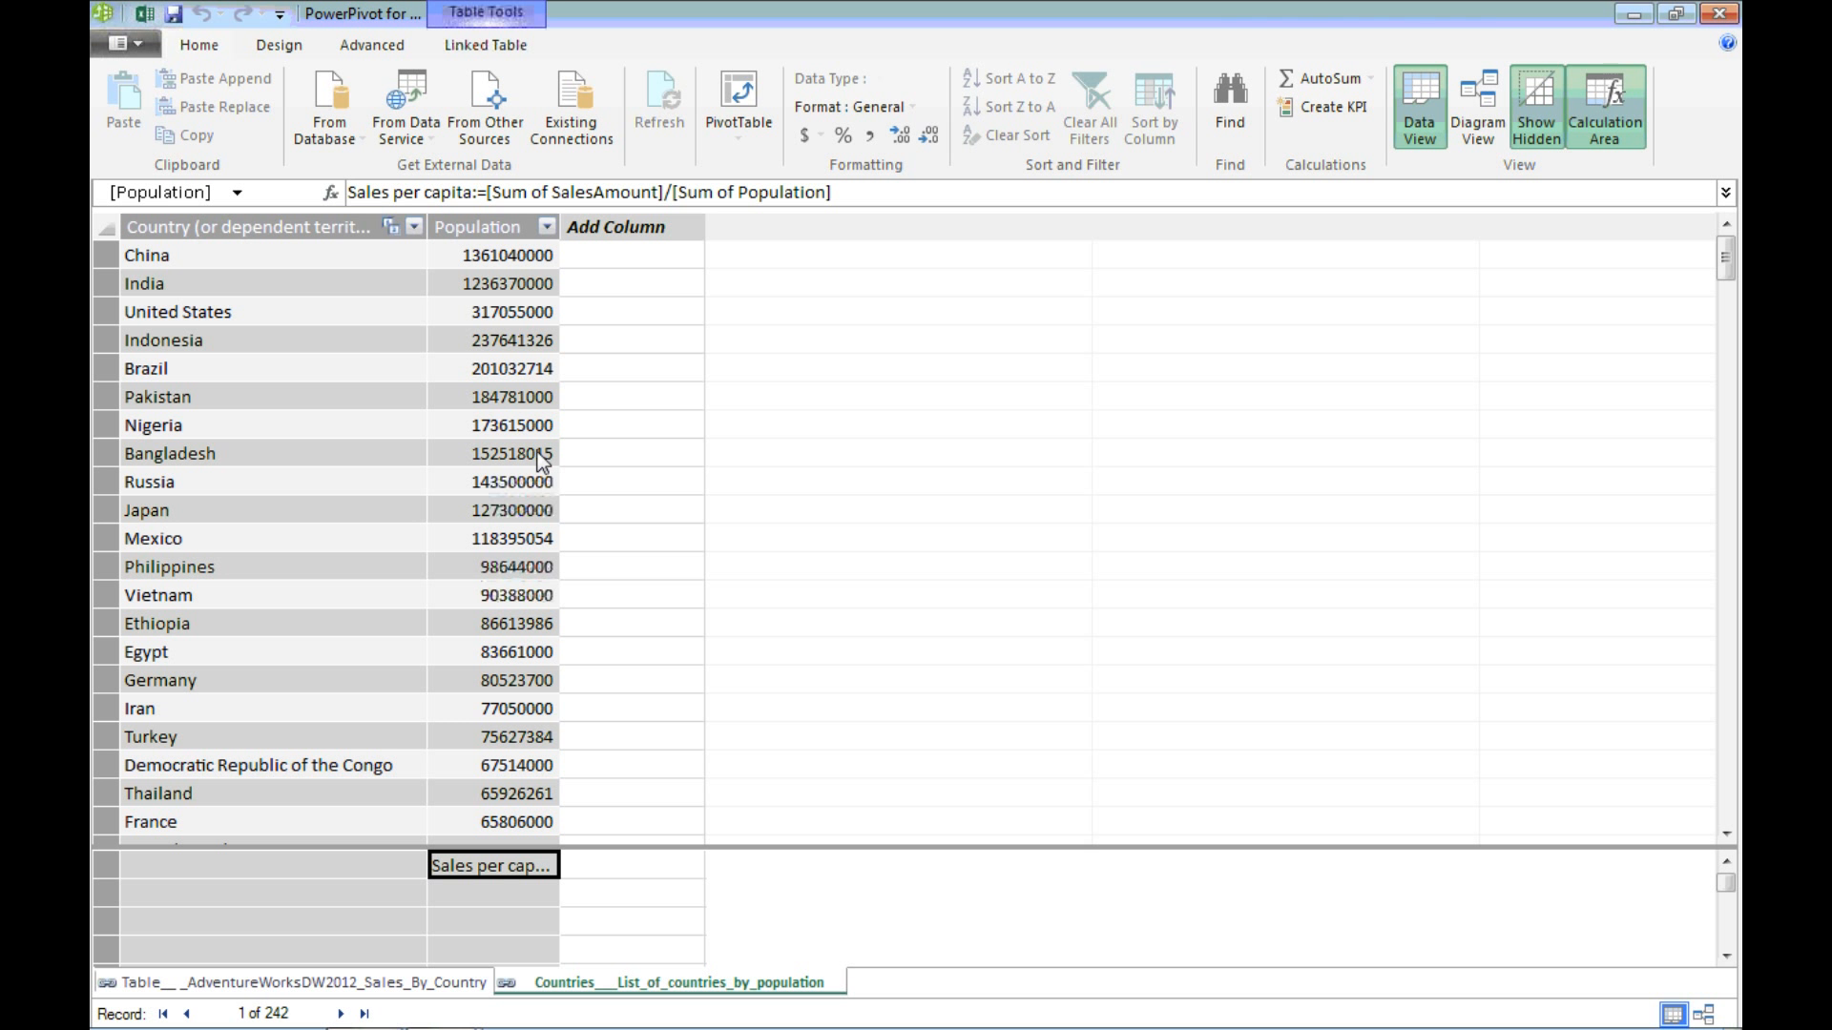
- Return to the Excel workbook and add Sales per capita to the values of the PivotTable on Sheet3
{"action": "mouse_move", "coordinate": [423, 984]}
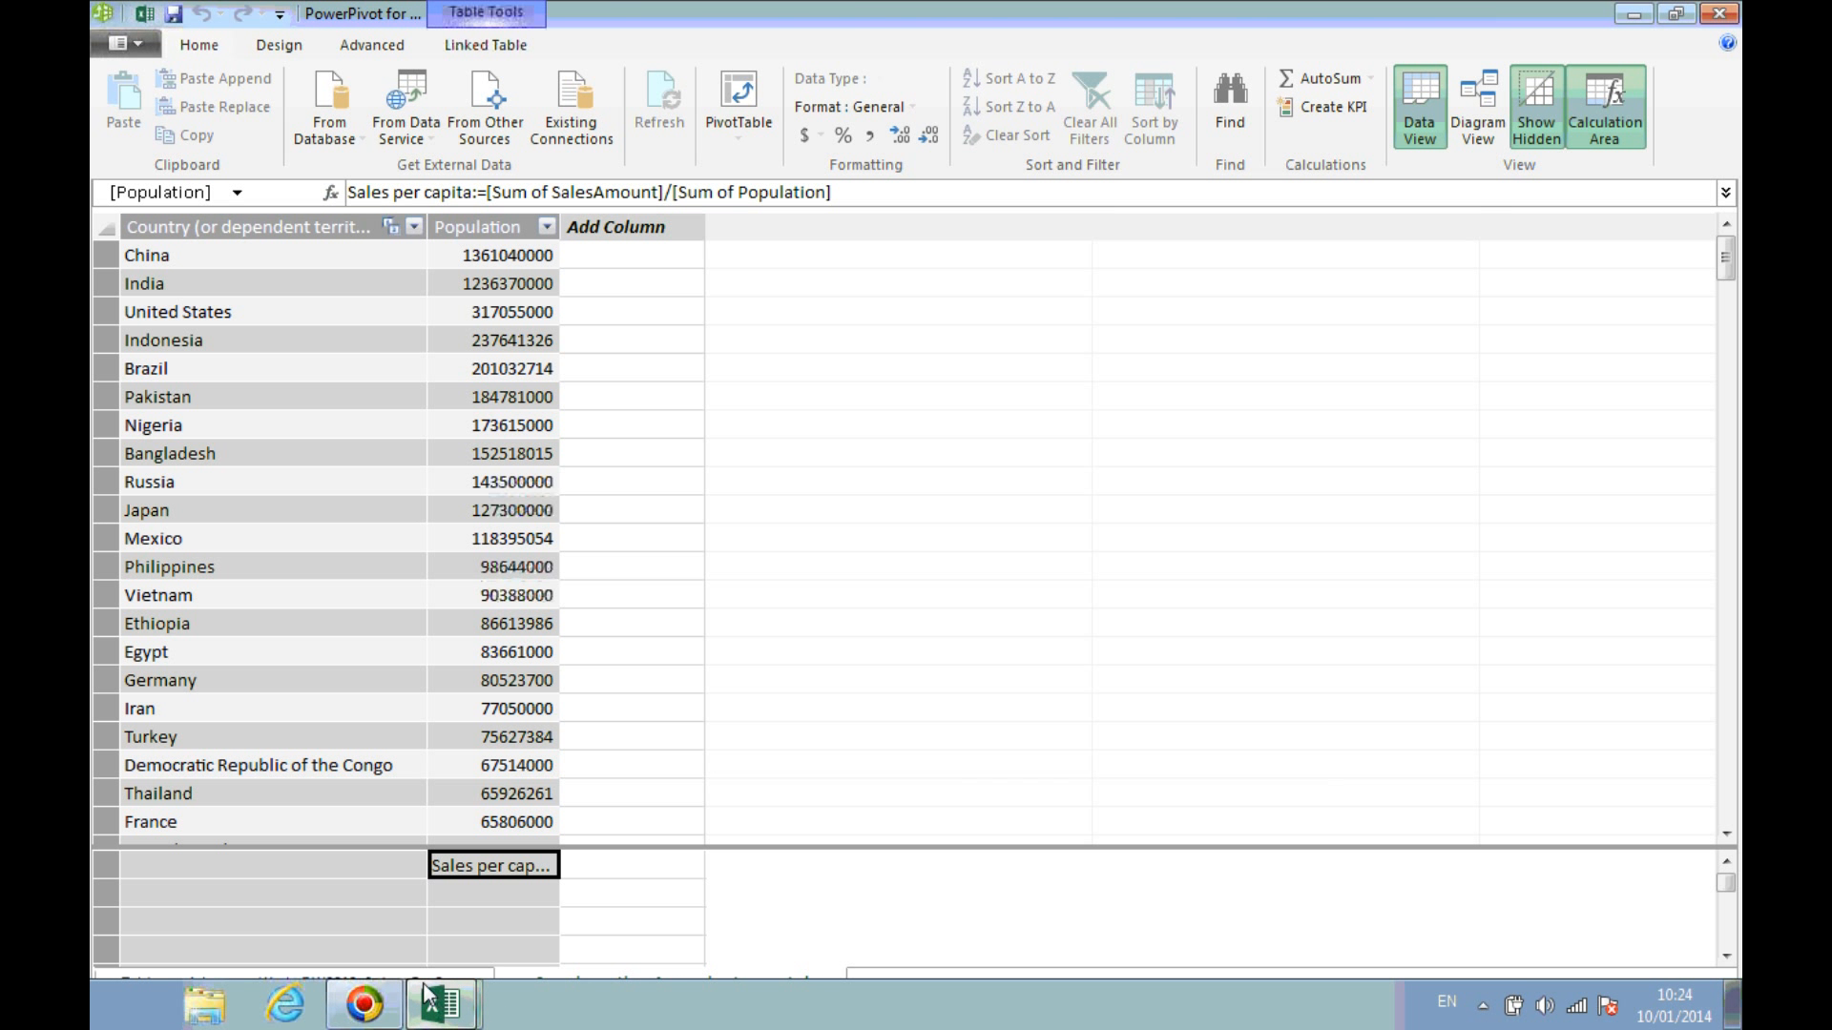
{"action": "left_click", "coordinate": [432, 901]}
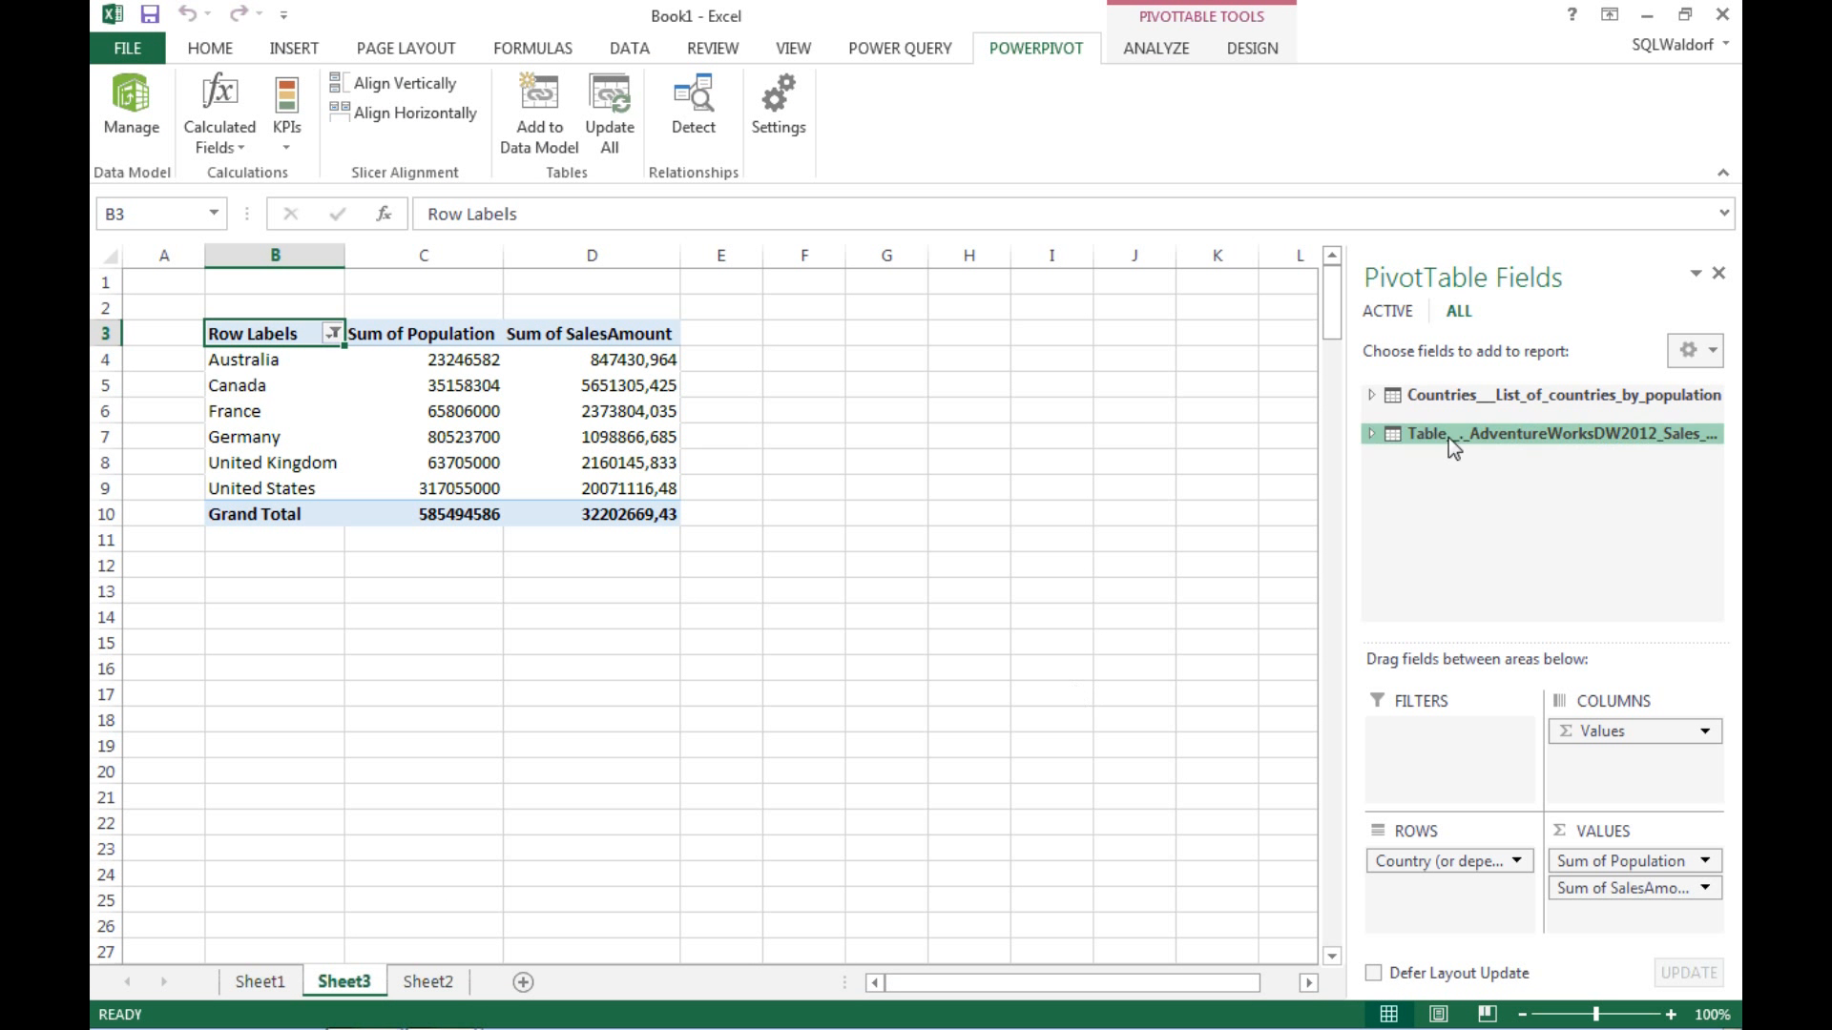
{"action": "left_click", "coordinate": [1372, 395]}
{"action": "left_click_drag", "start_coordinate": [1484, 472], "coordinate": [1618, 931]}
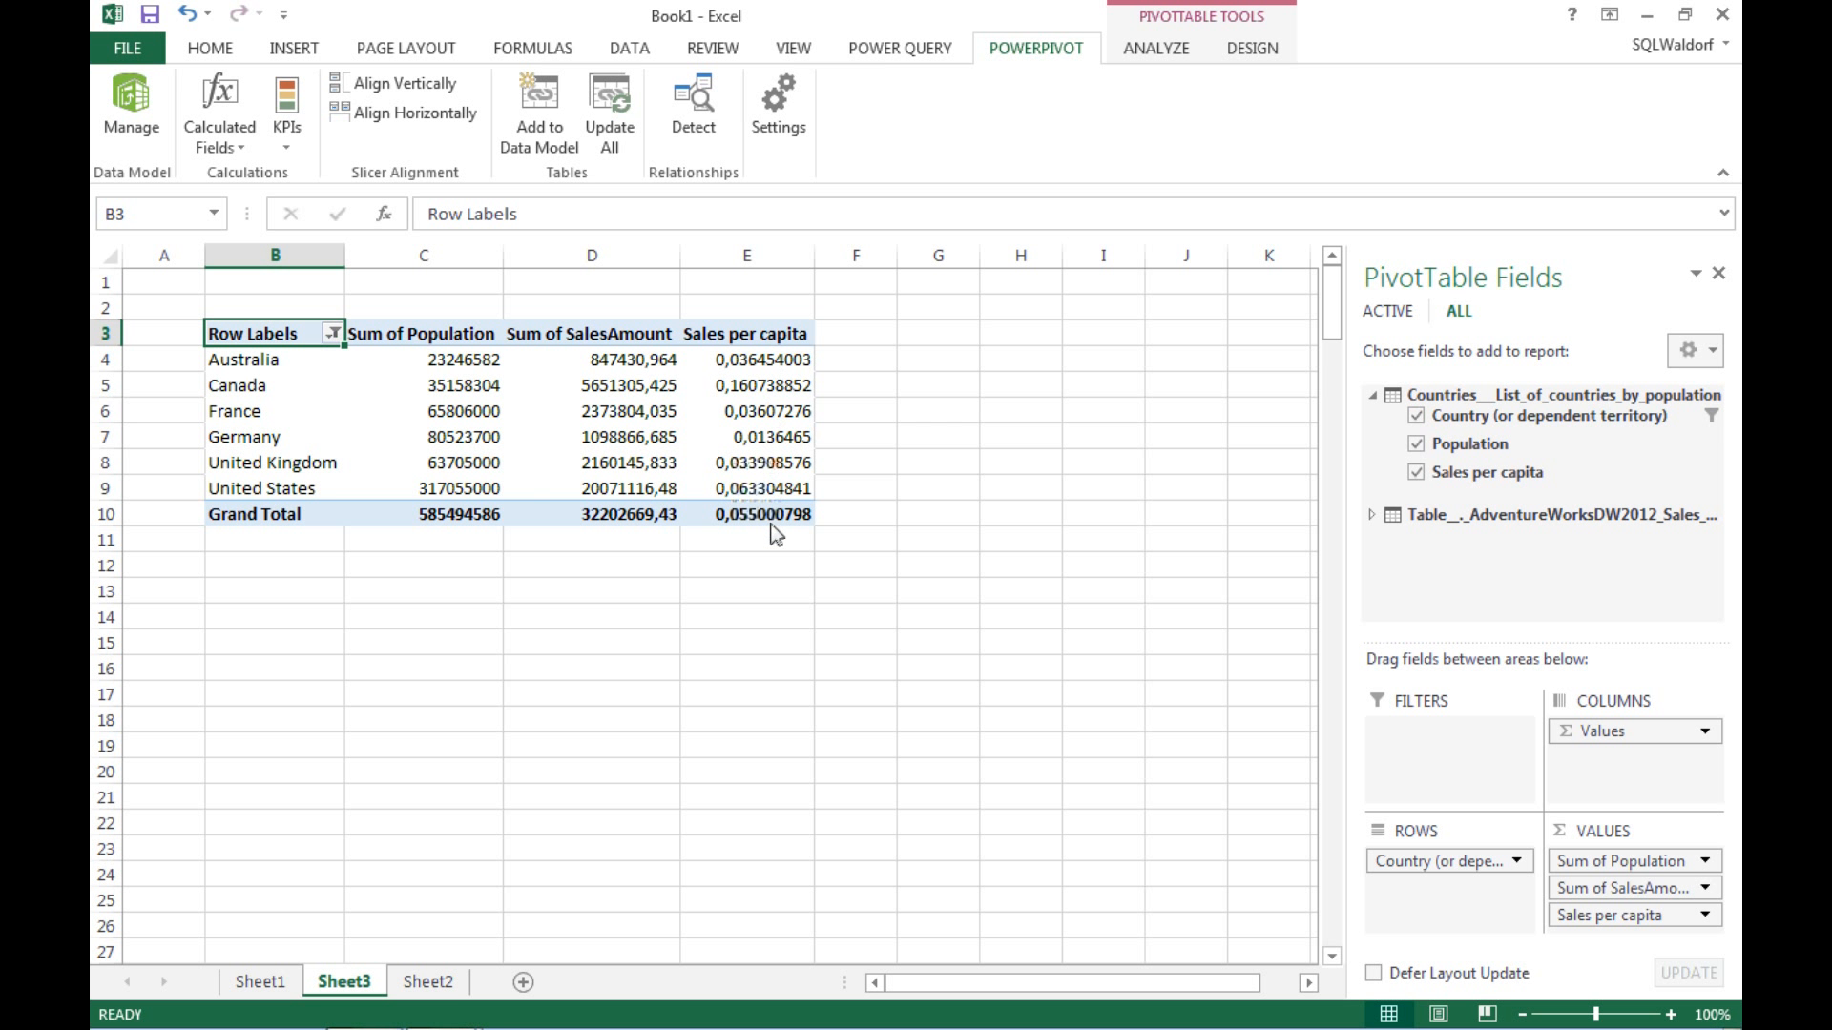
{"action": "mouse_move", "coordinate": [775, 535]}
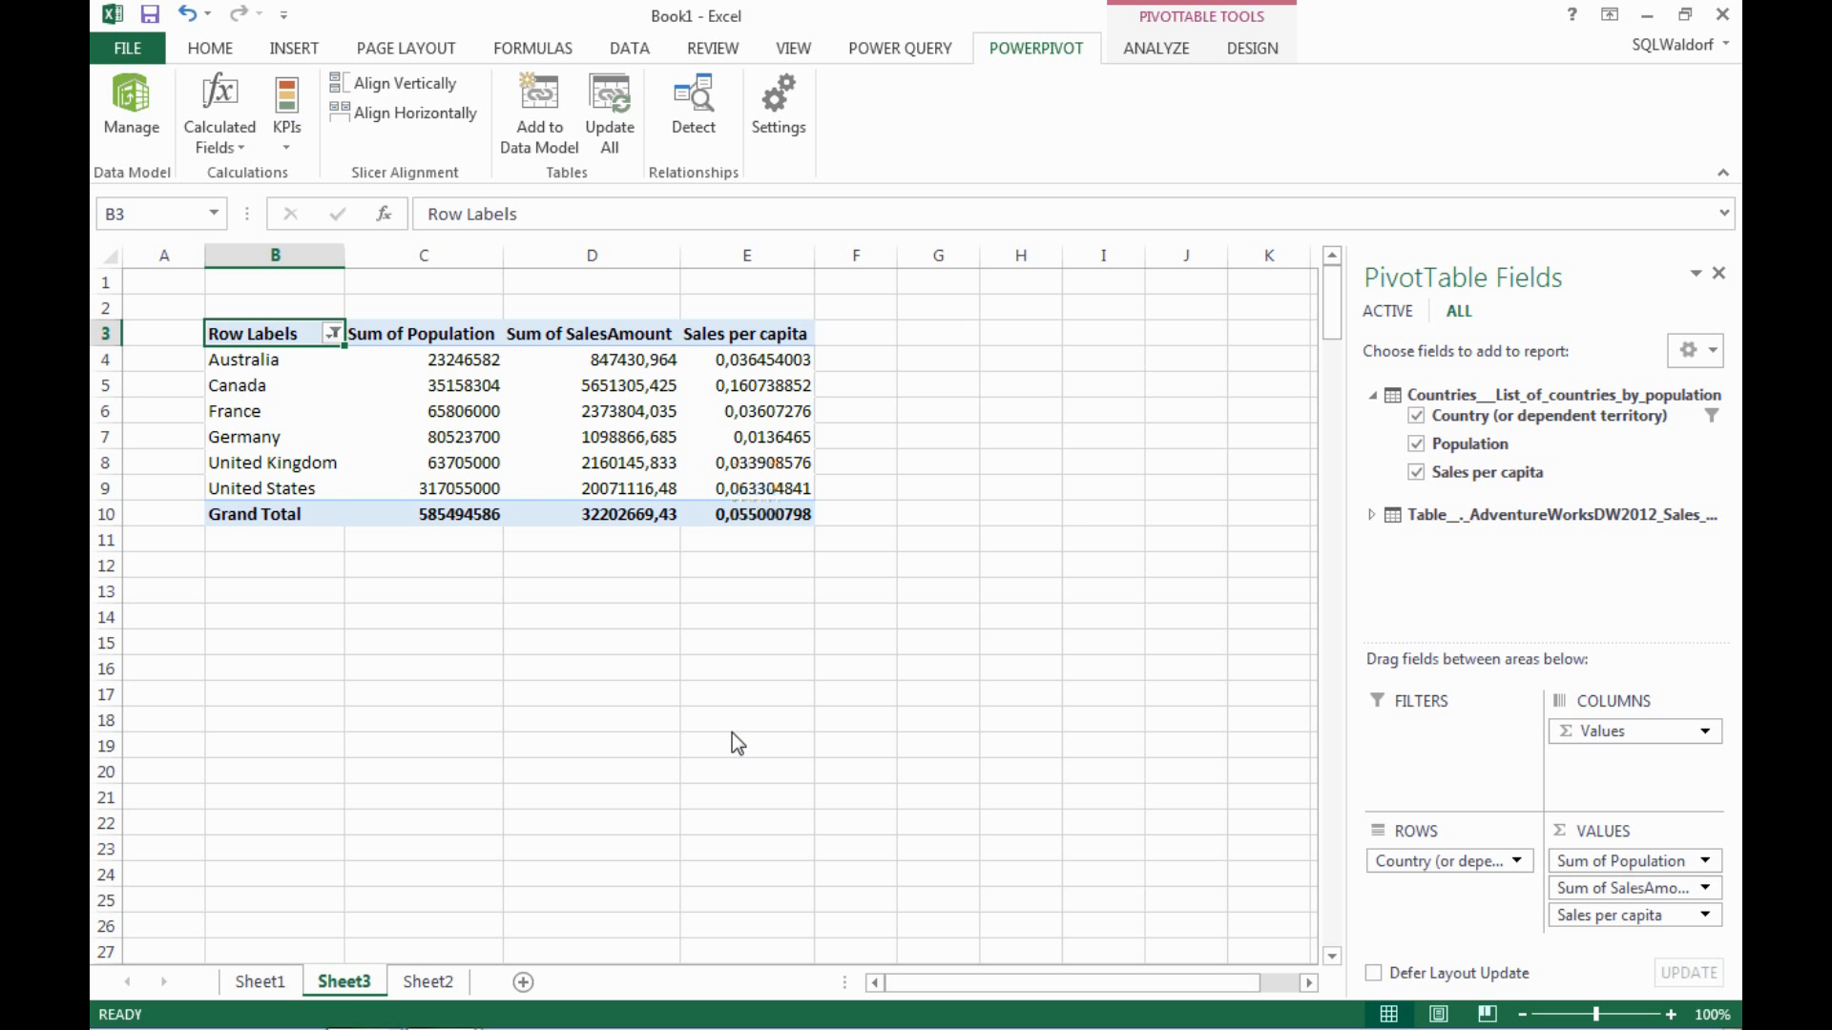
- Insert a blank Power View report into the workbook
{"action": "left_click", "coordinate": [634, 462]}
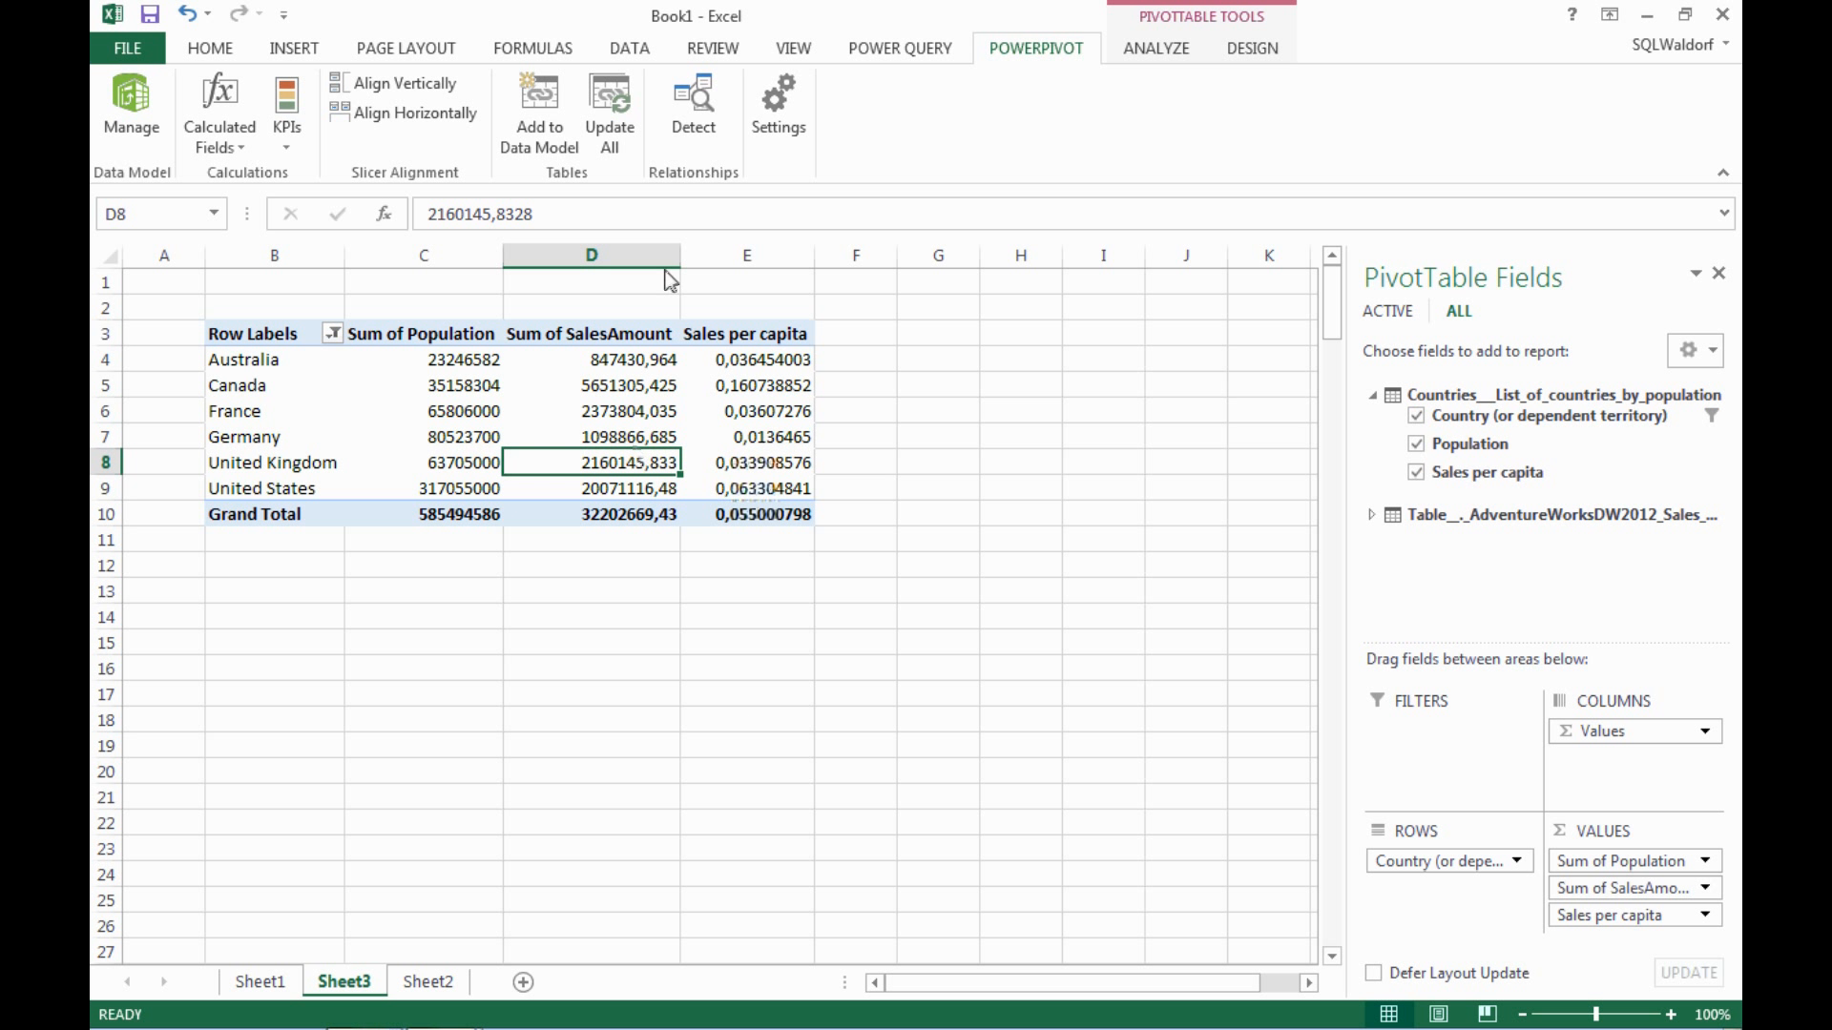
{"action": "left_click", "coordinate": [303, 46]}
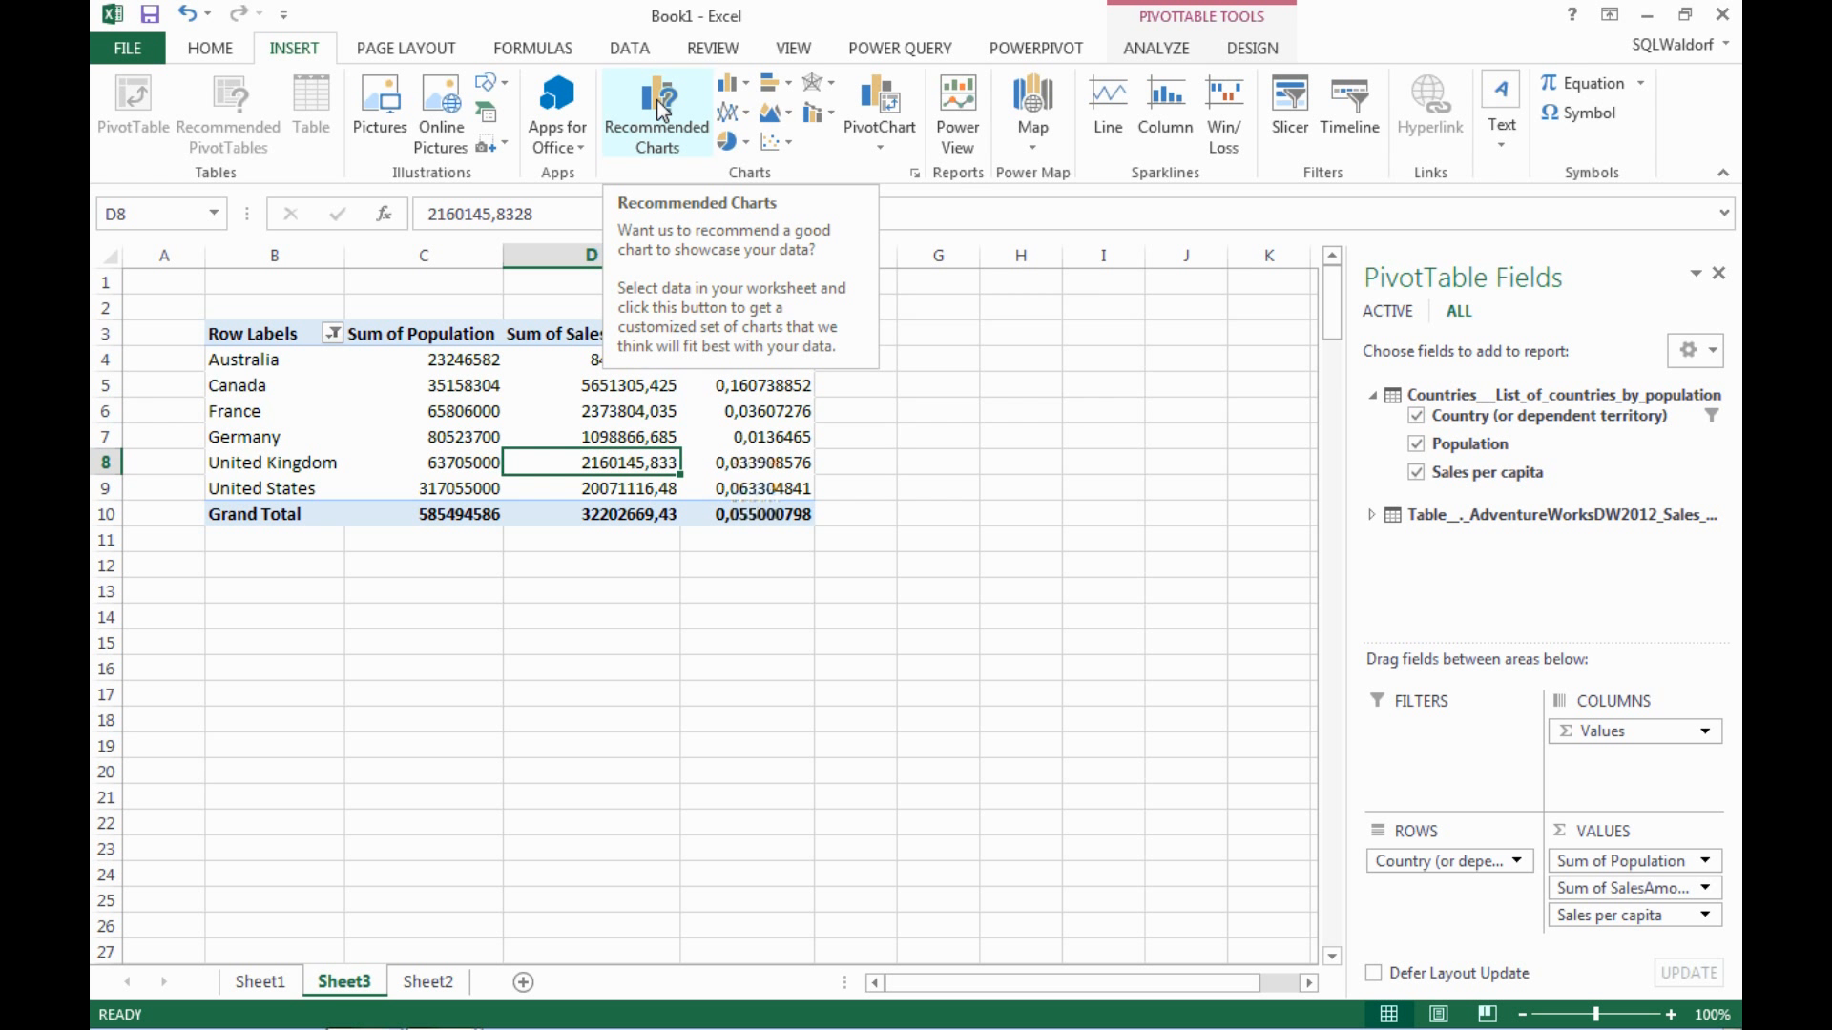
{"action": "left_click", "coordinate": [969, 105]}
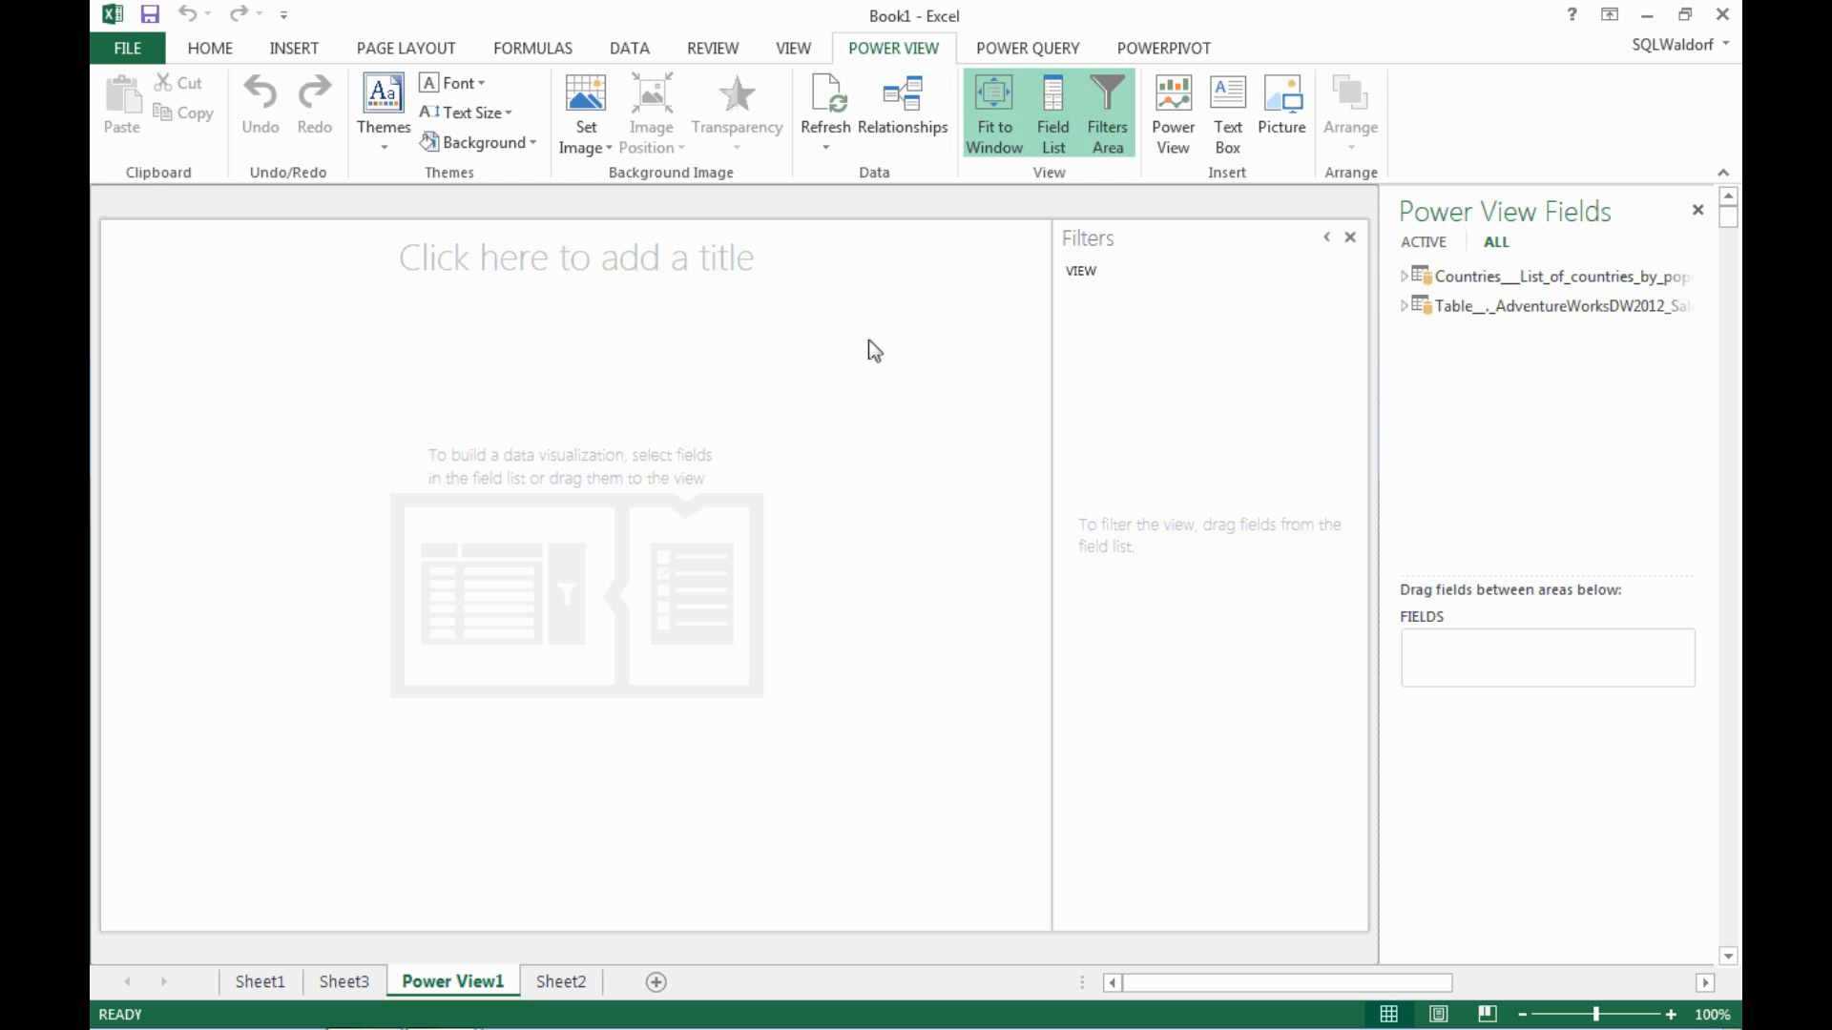
- Build a column chart of Sales per capita by Country (or dependent territory) in the Power View report and enlarge it
{"action": "left_click", "coordinate": [1404, 276]}
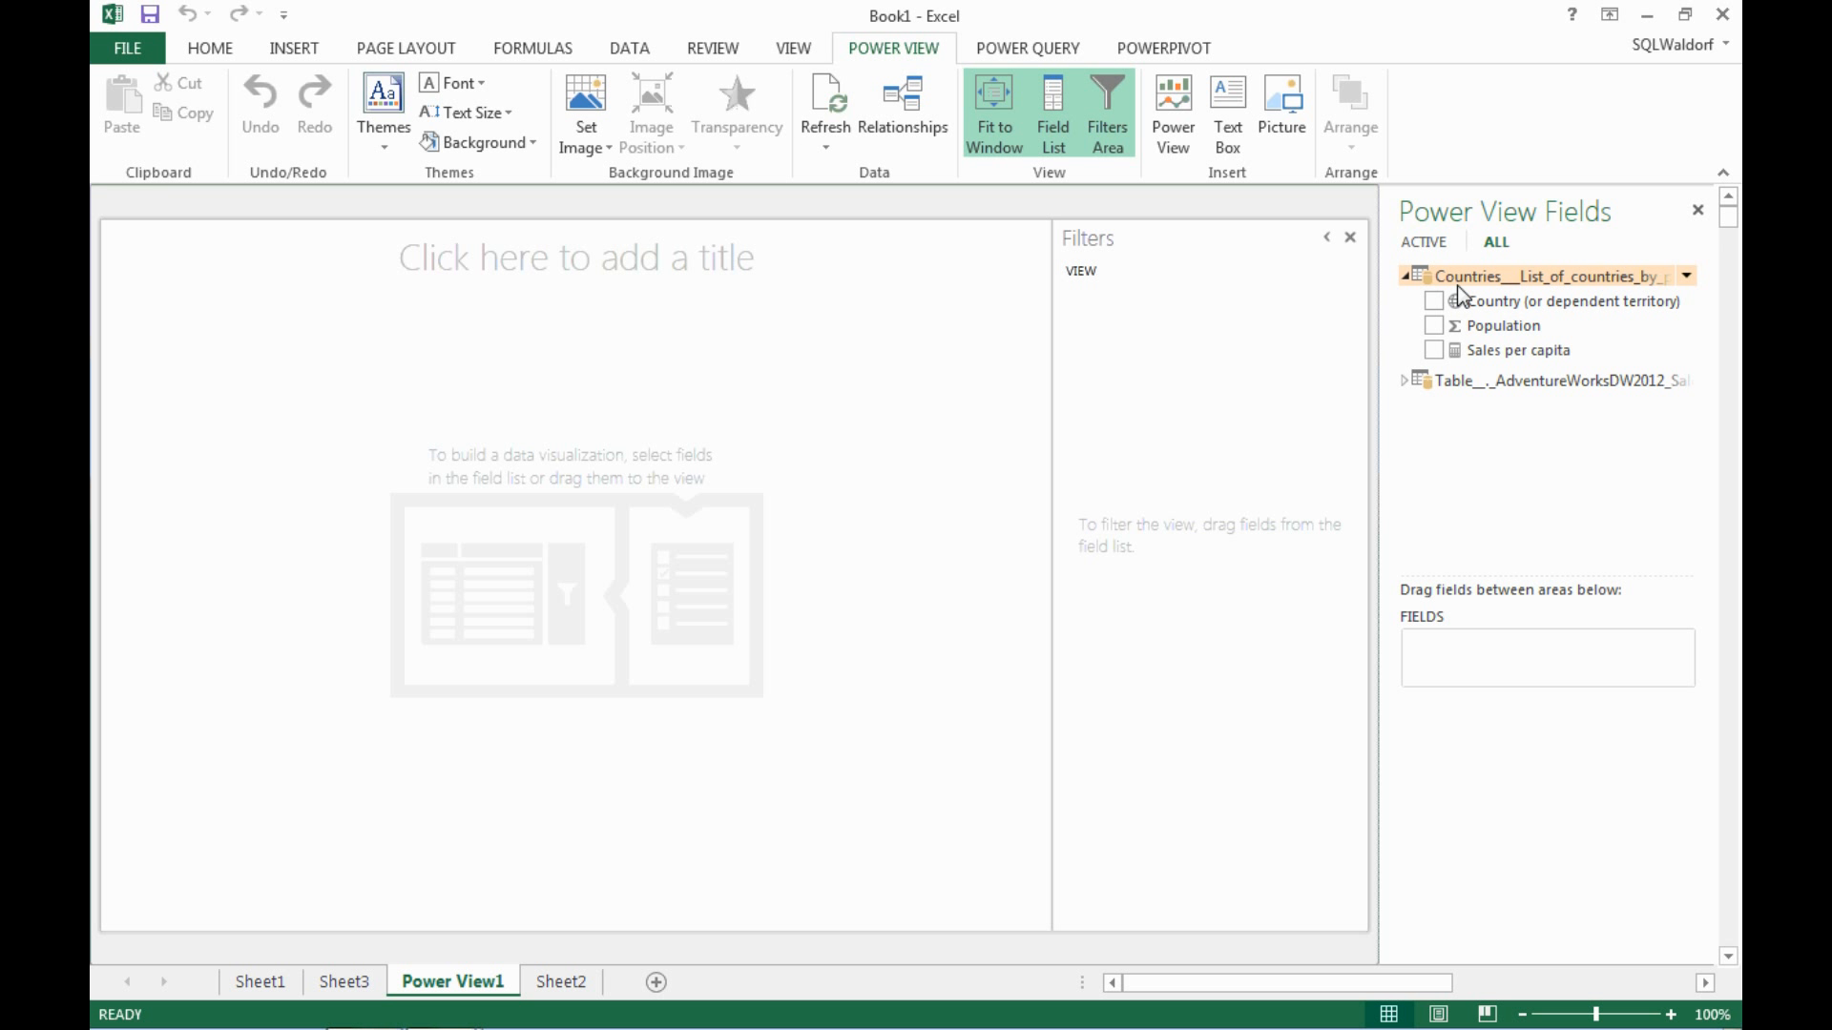
{"action": "mouse_move", "coordinate": [1479, 617]}
{"action": "left_mouse_down"}
{"action": "mouse_move", "coordinate": [1482, 716]}
{"action": "mouse_move", "coordinate": [1460, 649]}
{"action": "left_mouse_up"}
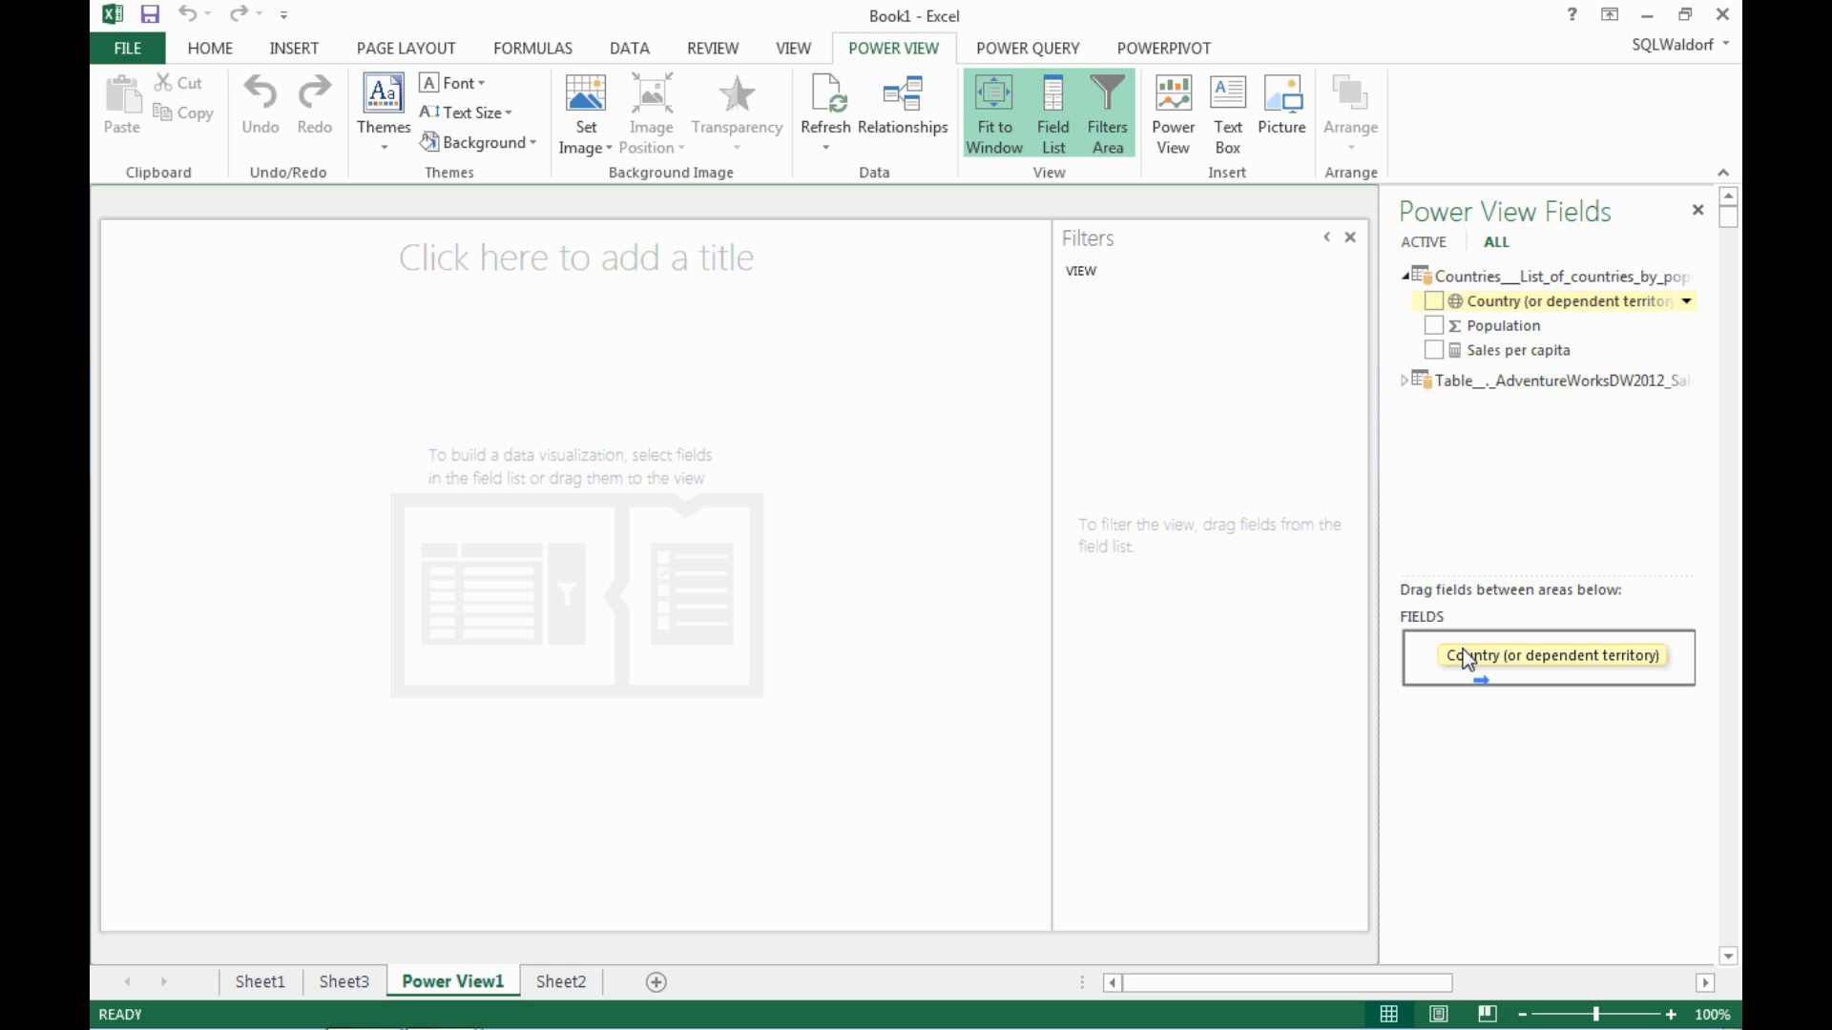
{"action": "left_click_drag", "start_coordinate": [1463, 649], "coordinate": [1463, 650]}
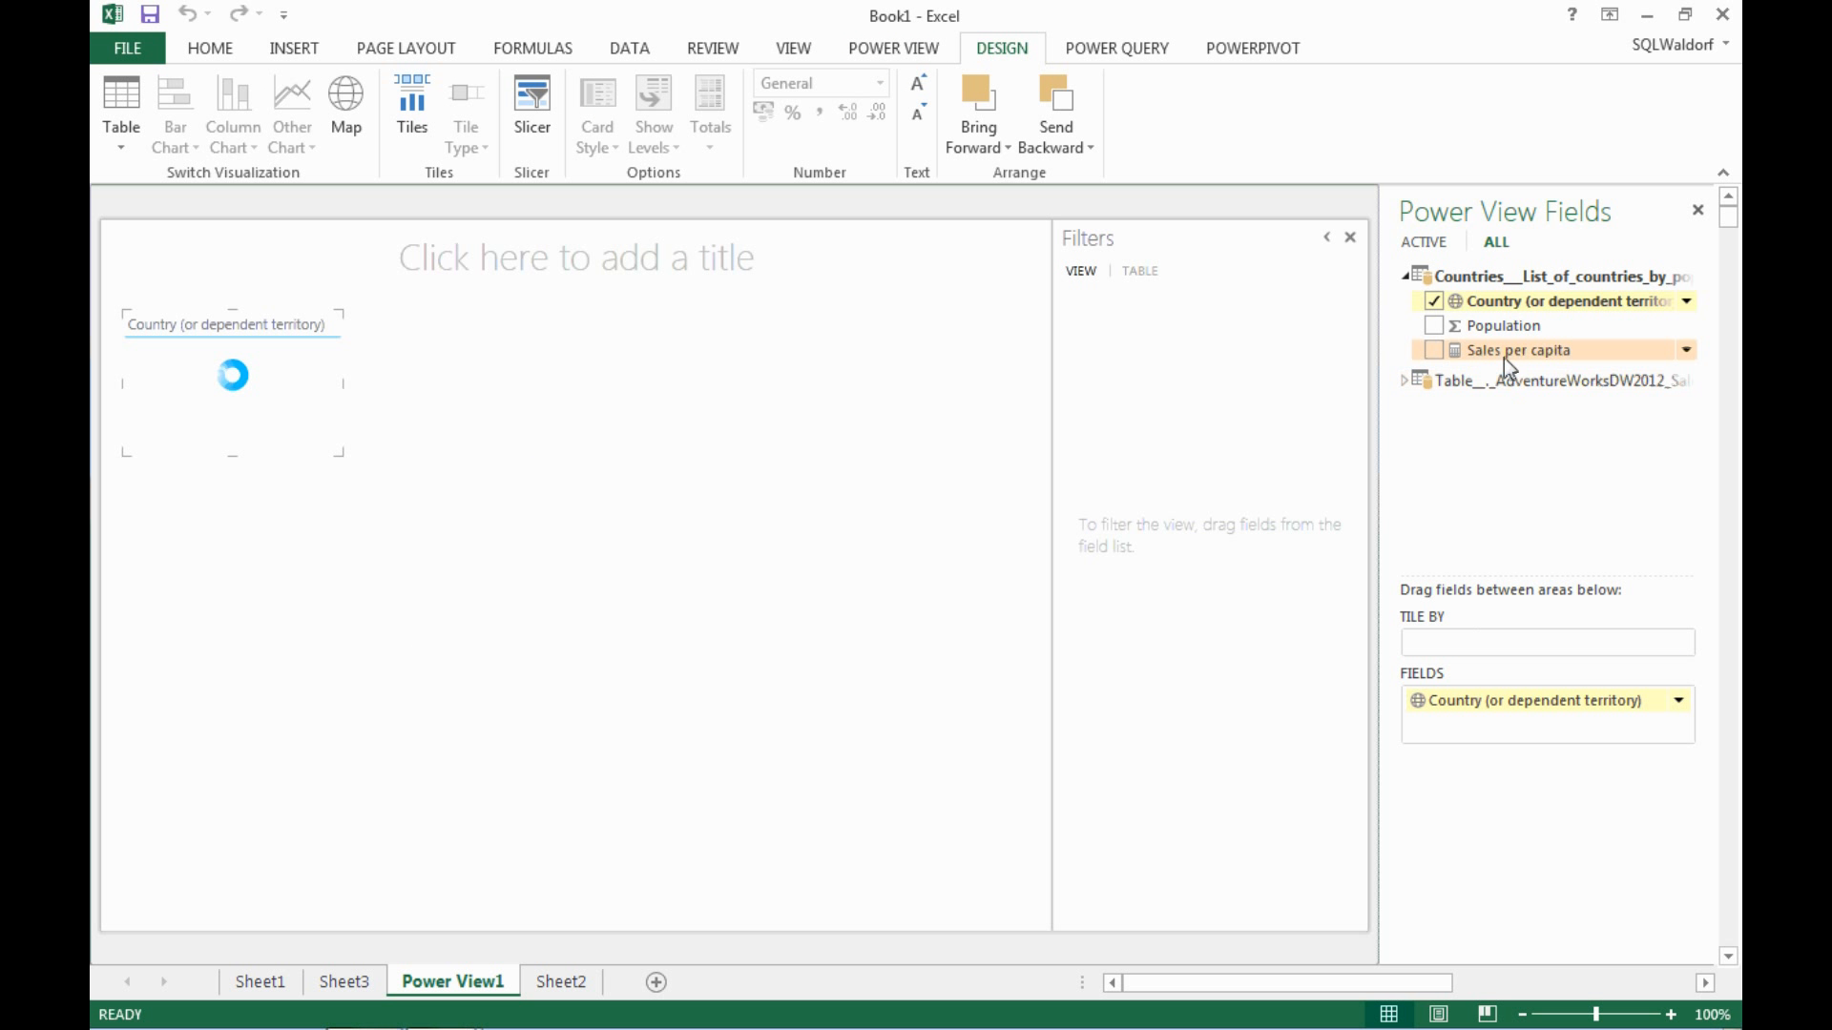
{"action": "left_click_drag", "start_coordinate": [1499, 348], "coordinate": [1502, 719]}
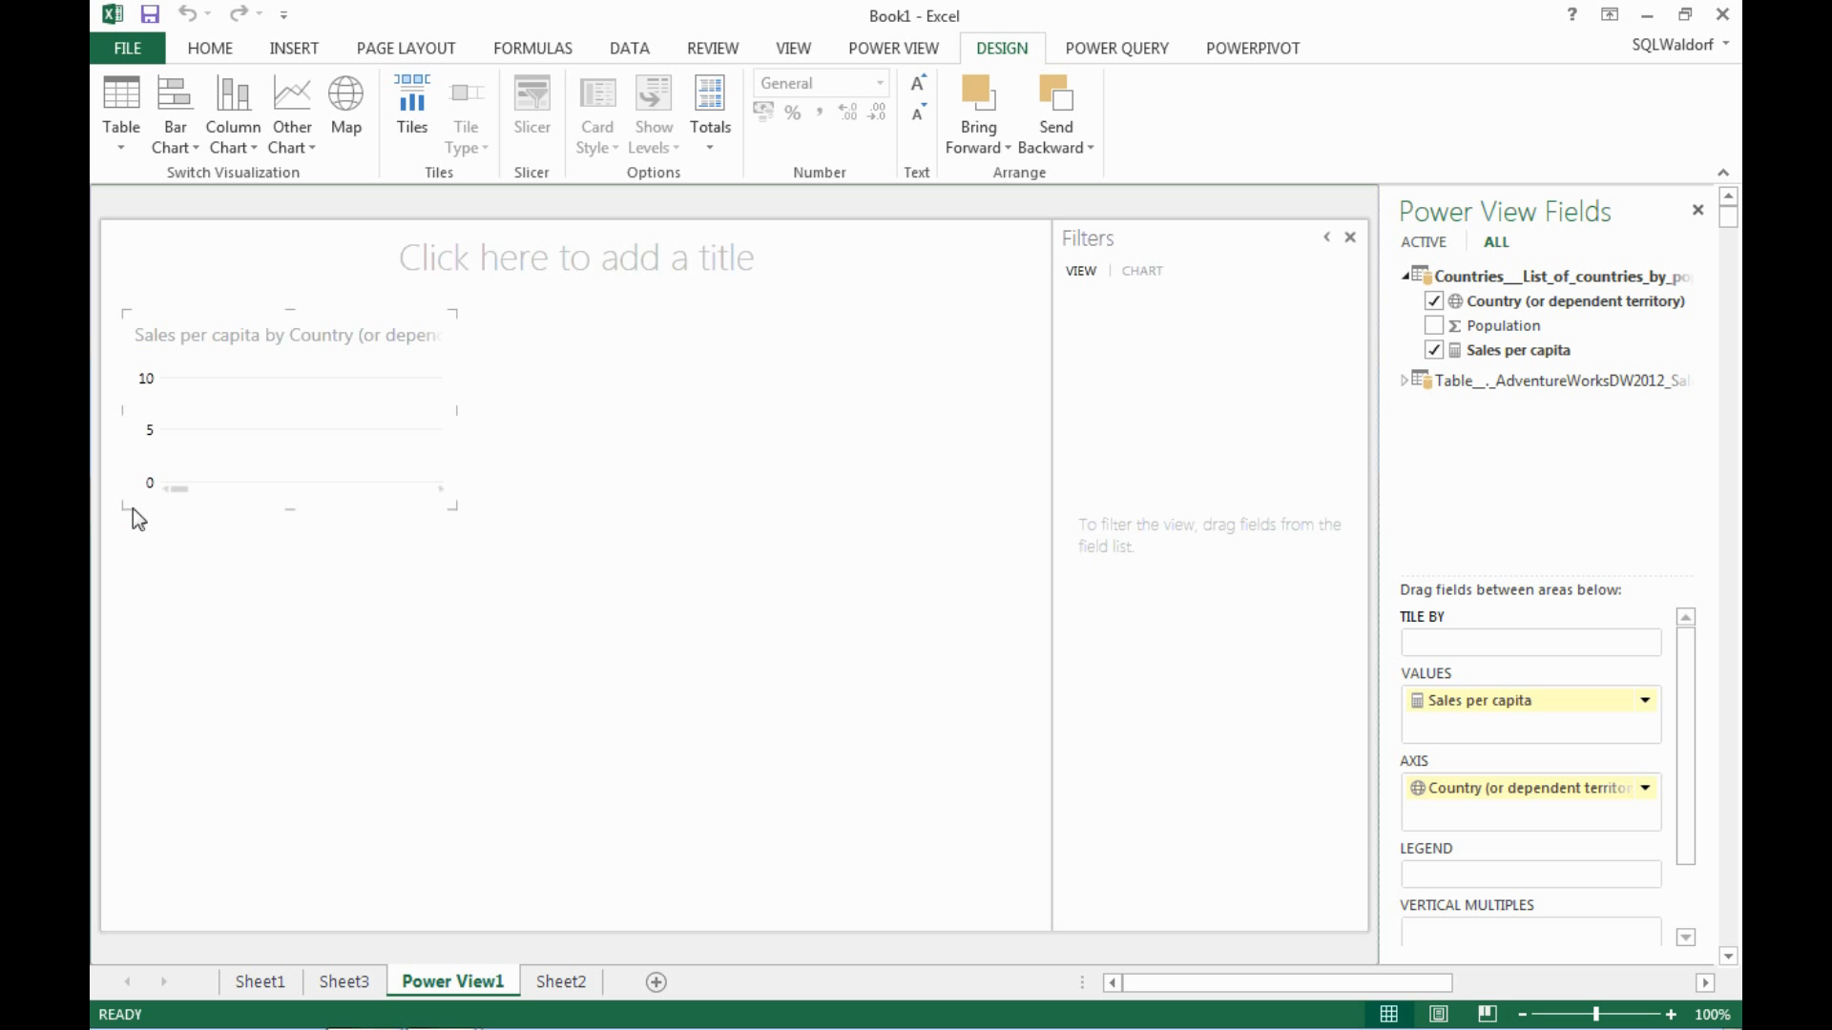
{"action": "left_click_drag", "start_coordinate": [454, 510], "coordinate": [582, 665]}
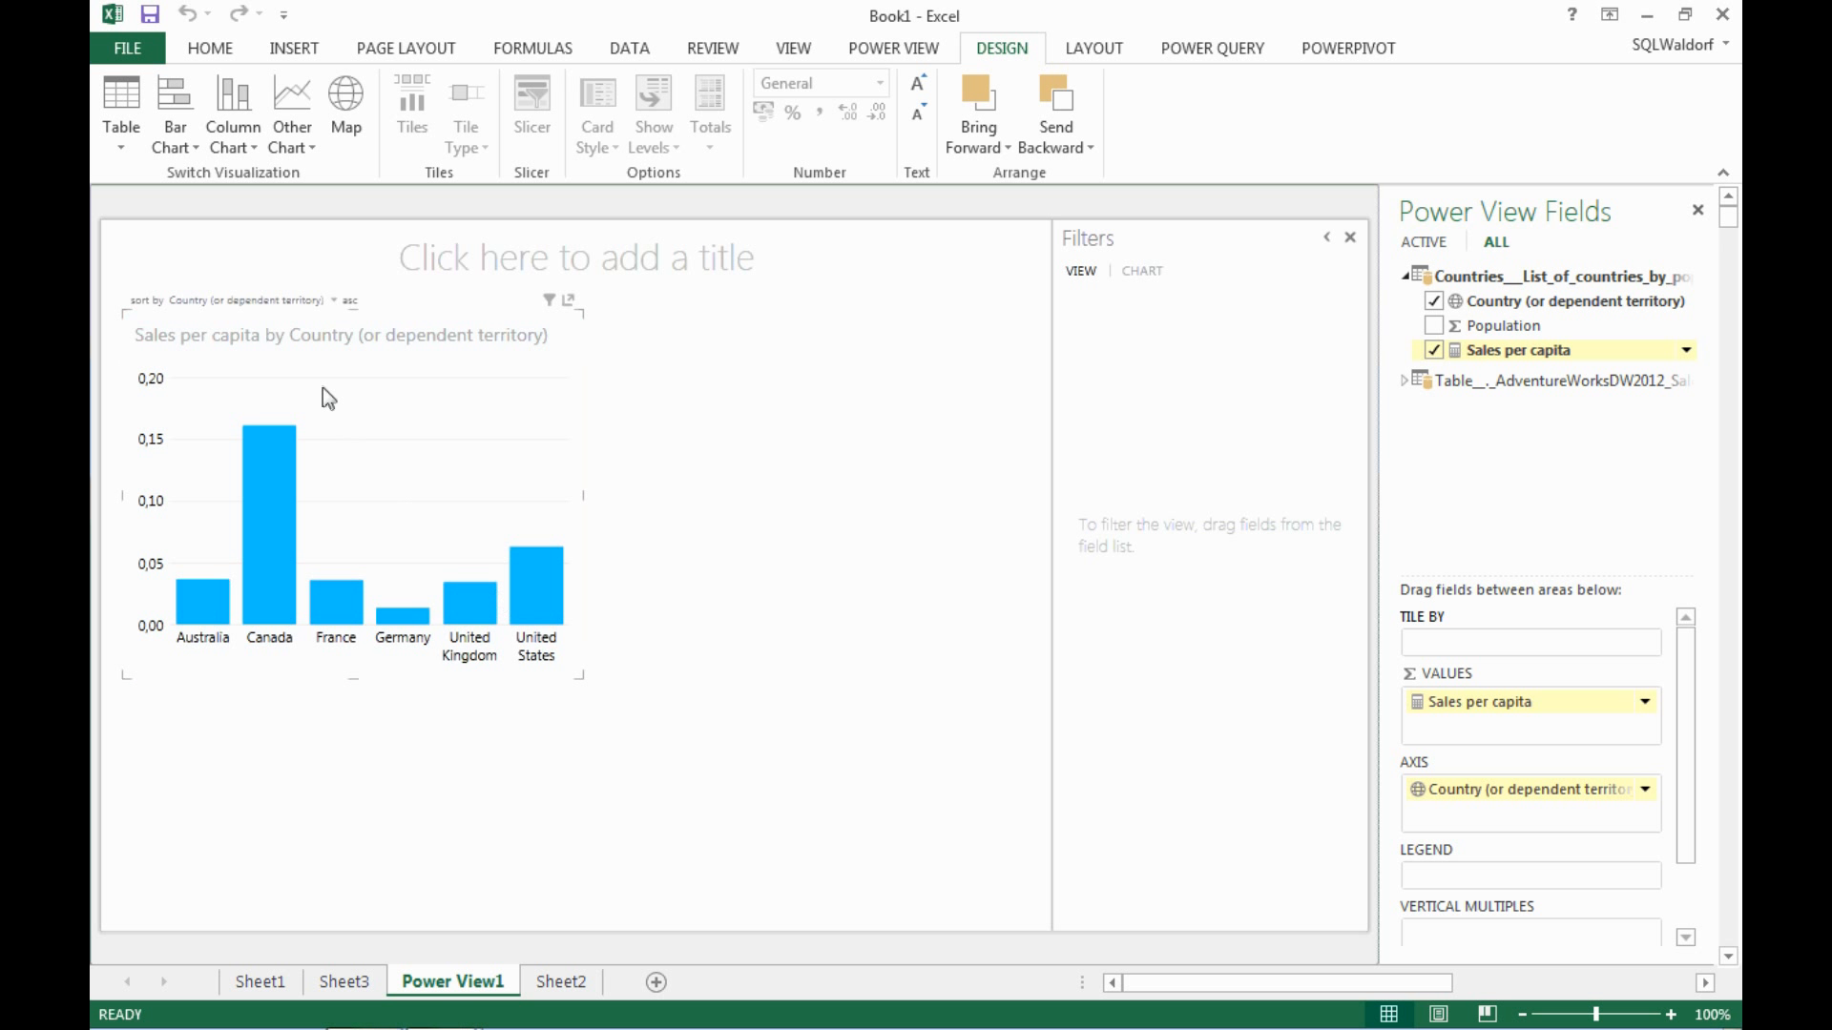
- Sort the country column chart by Sales per capita in descending order and stretch it down most of the view's height
{"action": "left_click", "coordinate": [248, 303]}
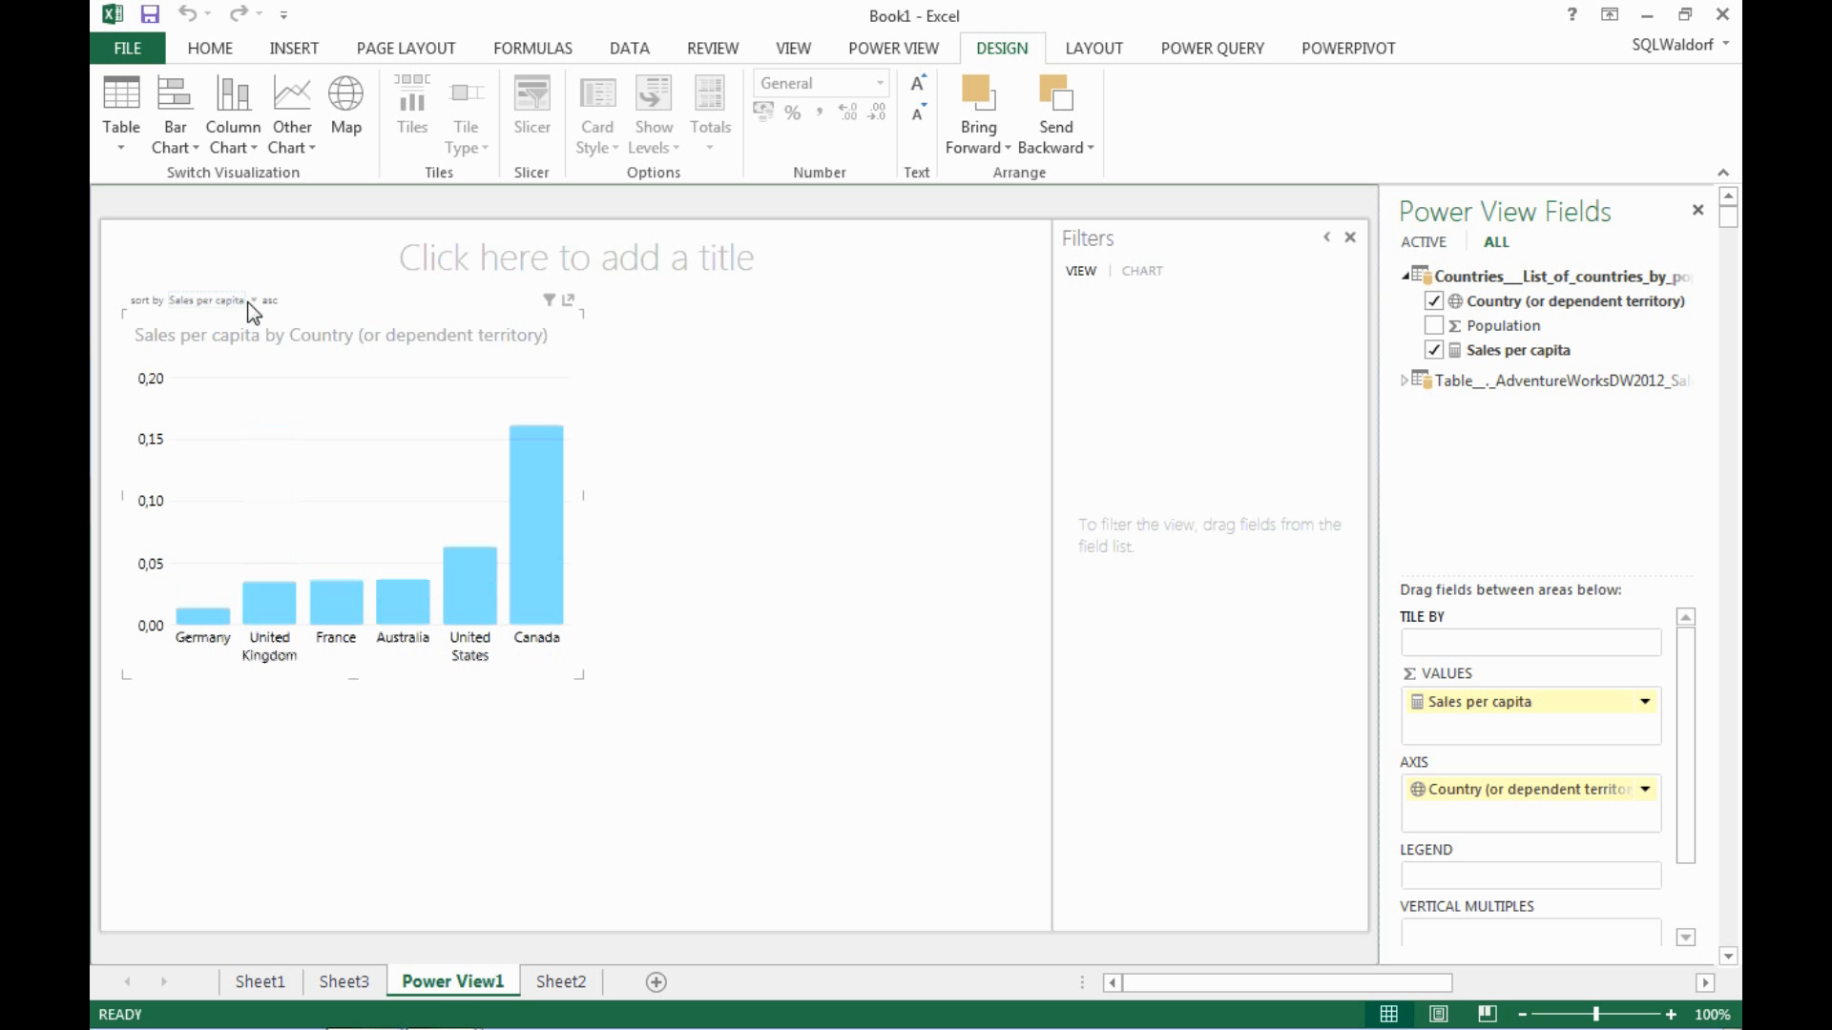
{"action": "left_click", "coordinate": [270, 301]}
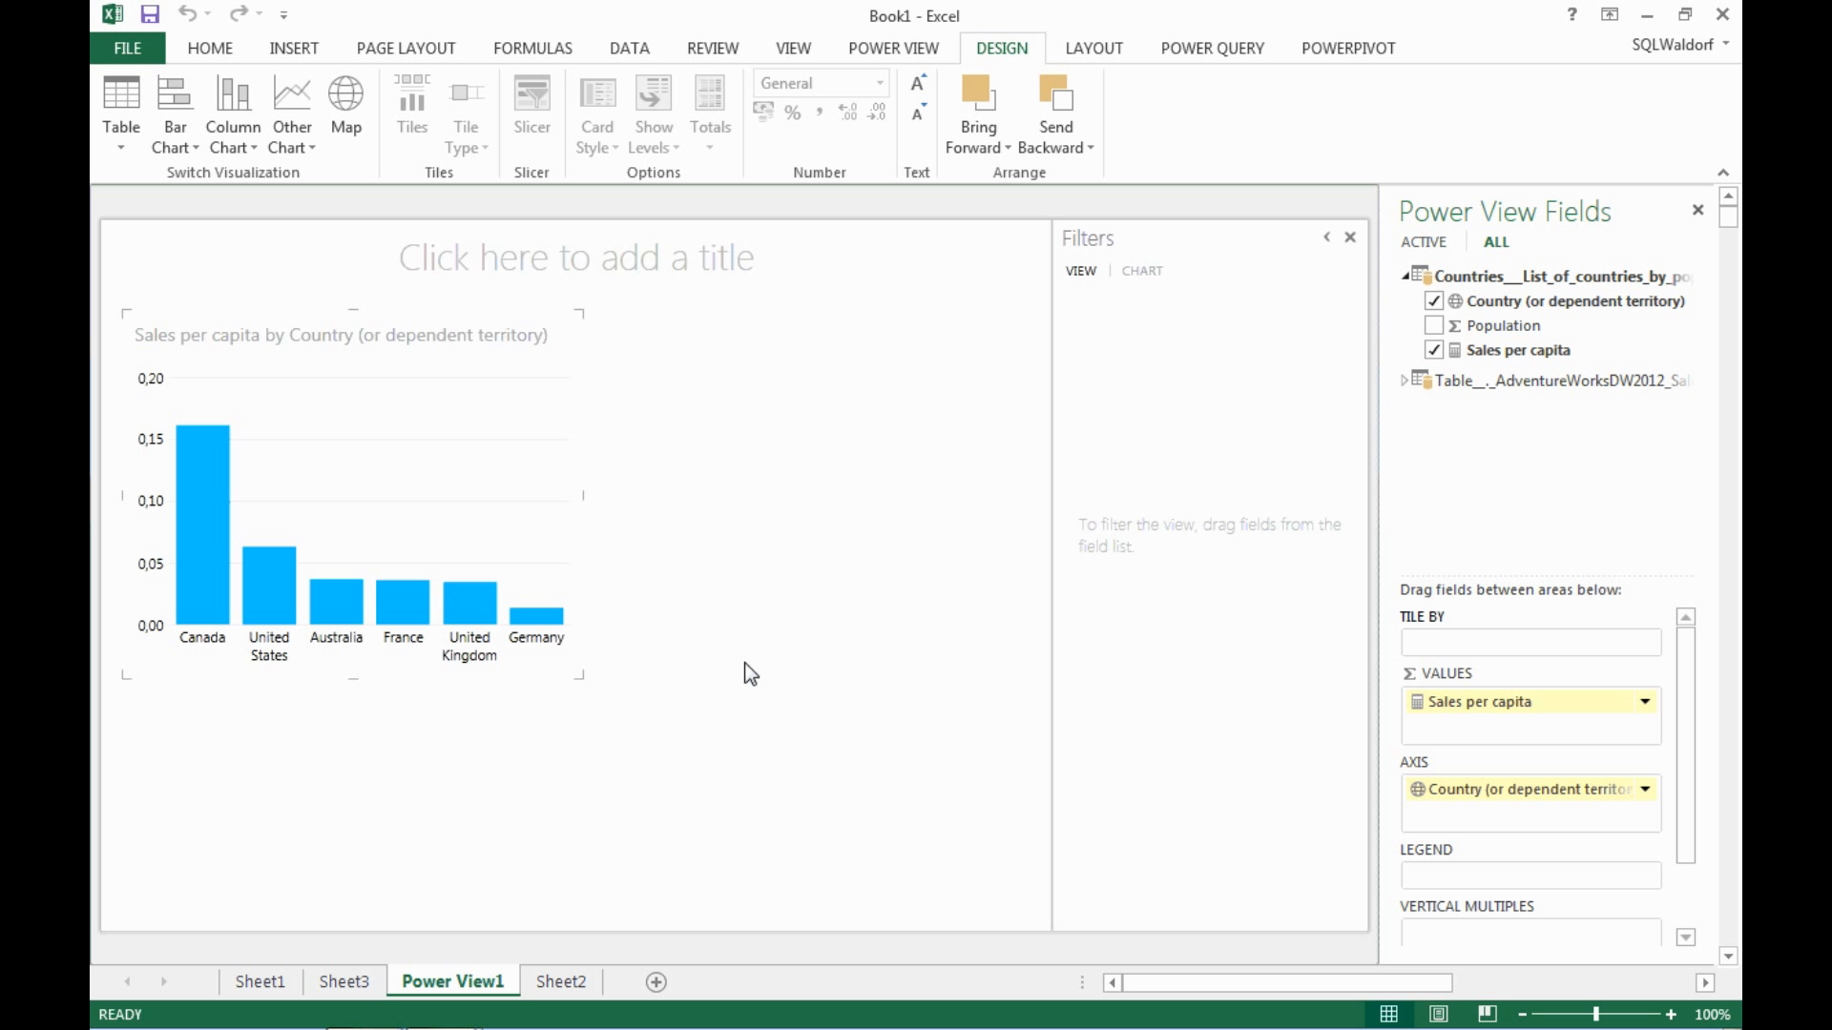
{"action": "left_click_drag", "start_coordinate": [580, 674], "coordinate": [621, 874]}
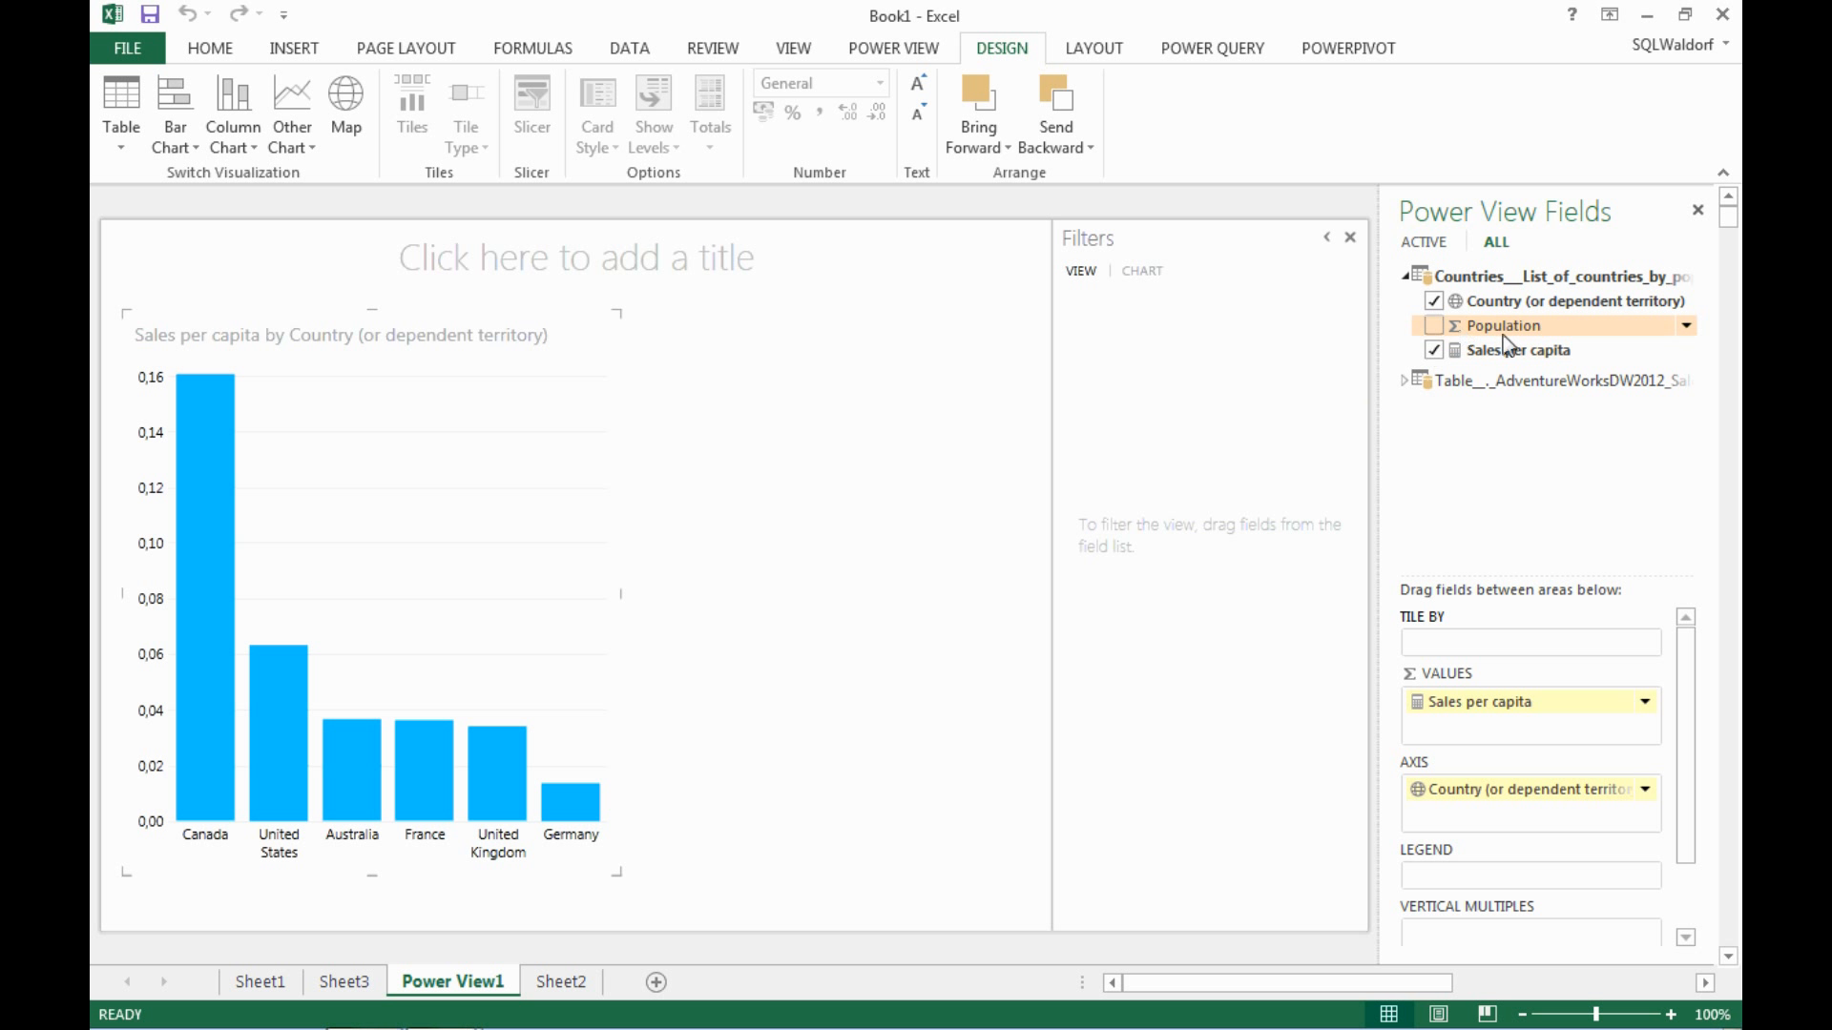
- Add a table of EnglishProductCategoryName and SalesAmount beside the country chart and enlarge its frame
{"action": "left_click", "coordinate": [1403, 382]}
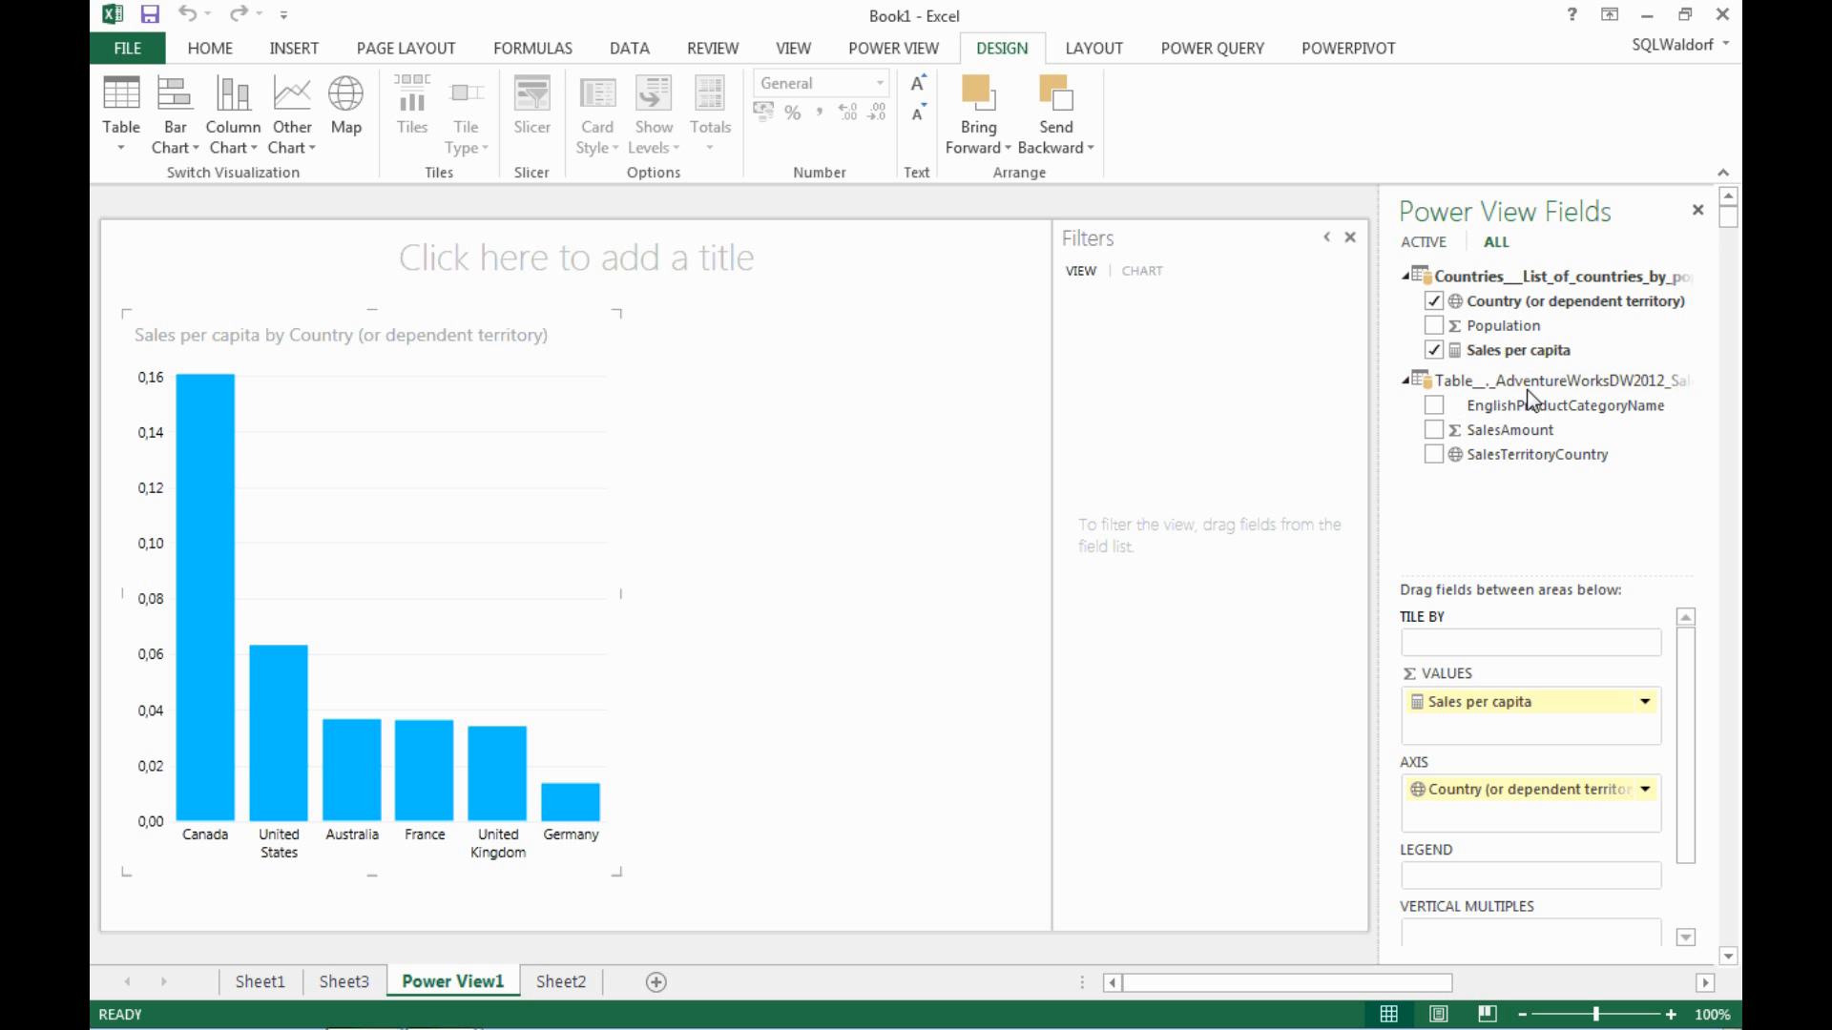
{"action": "left_click_drag", "start_coordinate": [1555, 404], "coordinate": [763, 370]}
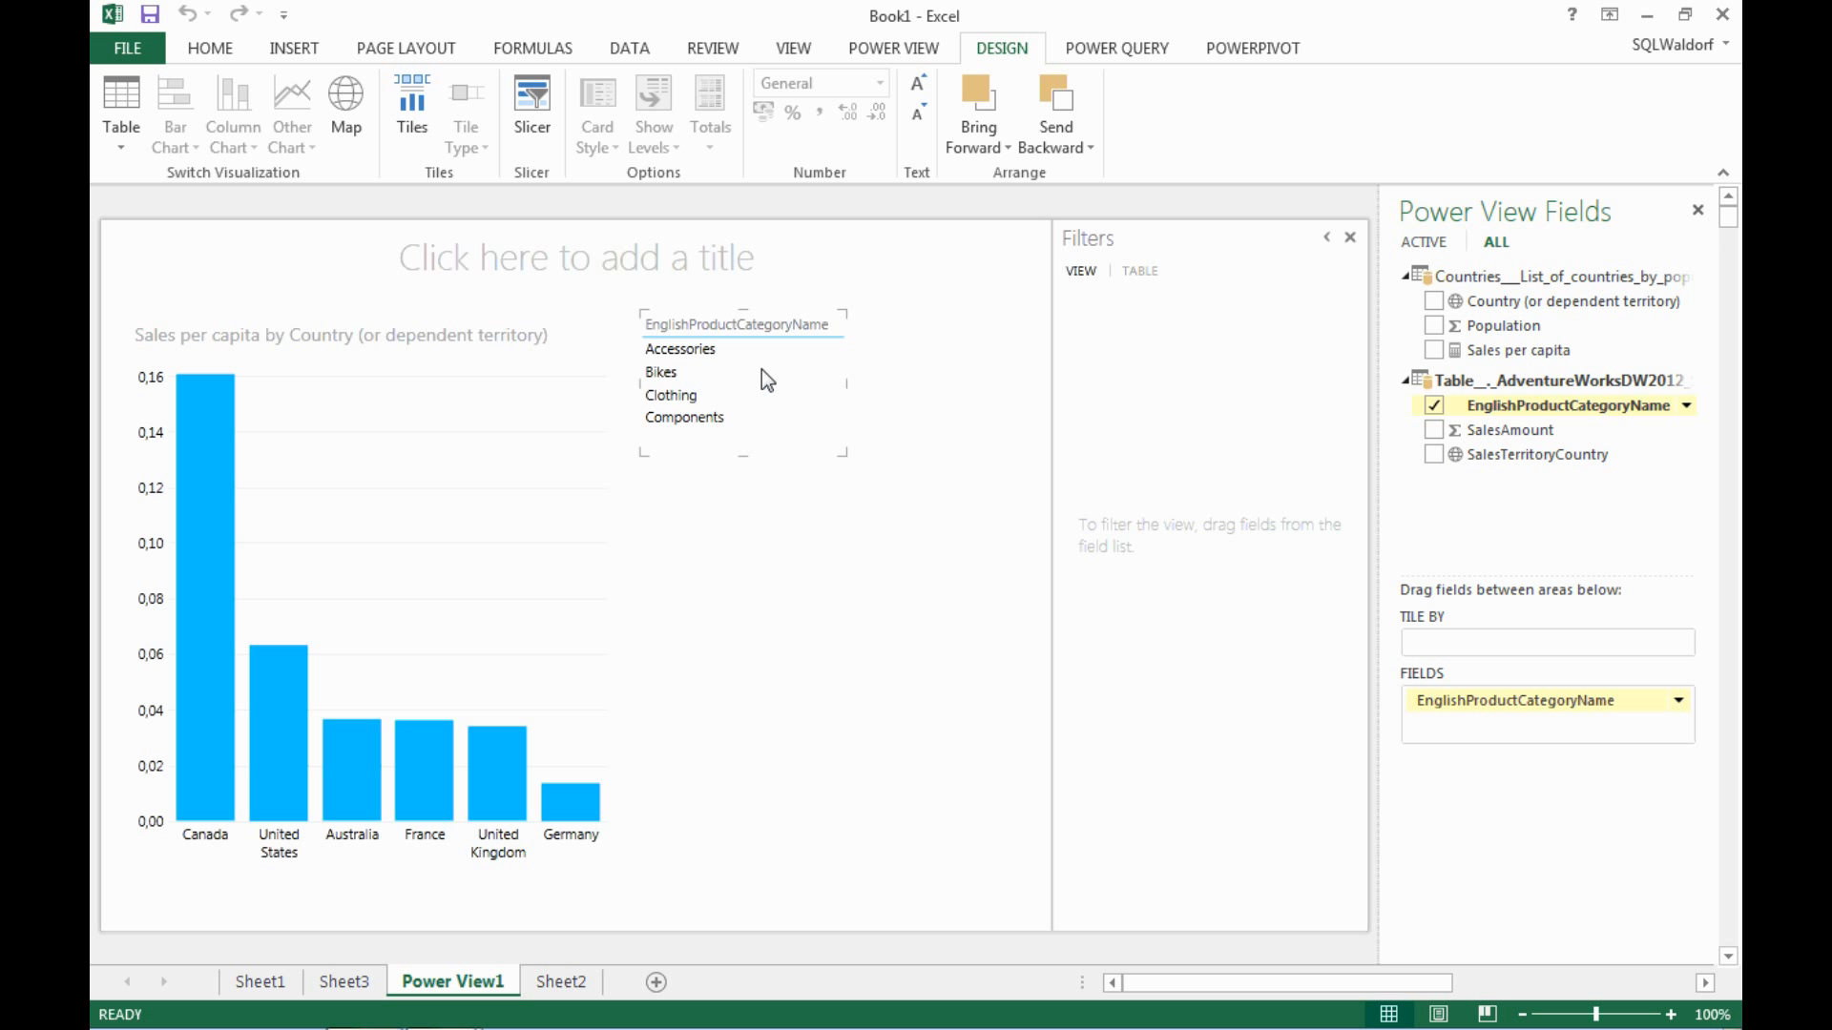
{"action": "left_click_drag", "start_coordinate": [1532, 427], "coordinate": [799, 392]}
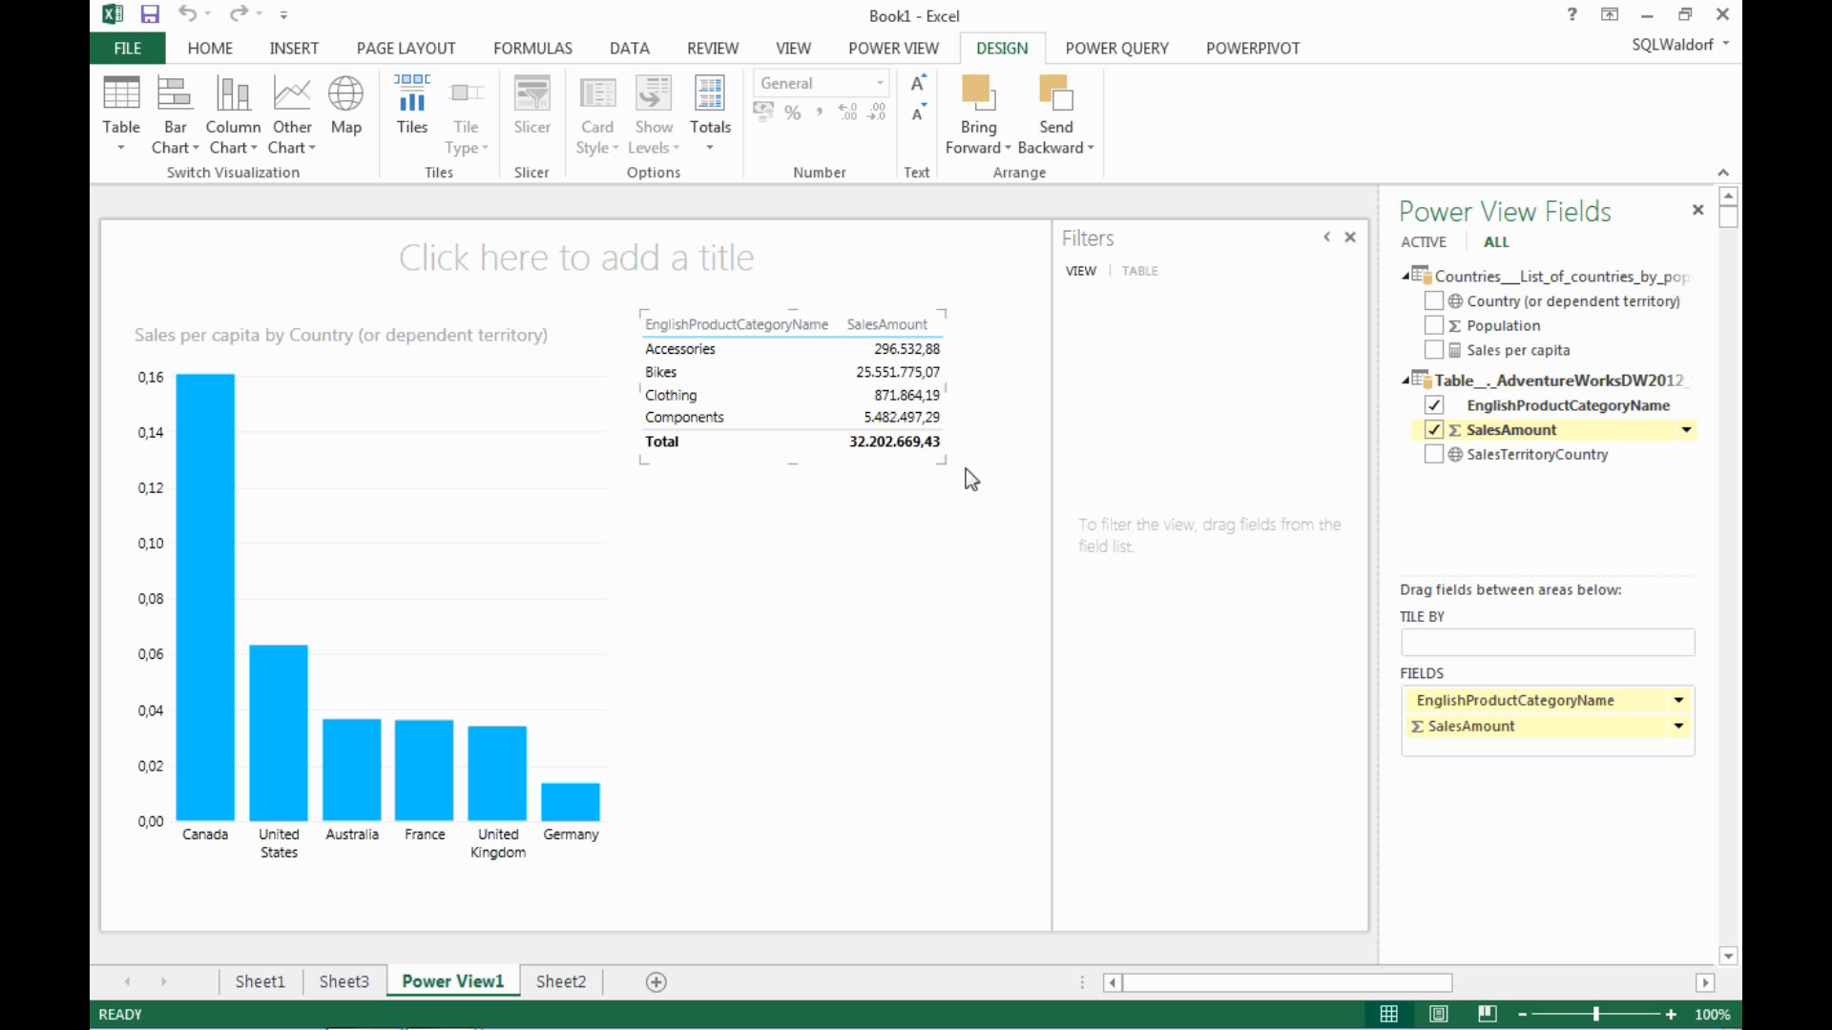
{"action": "left_click_drag", "start_coordinate": [944, 465], "coordinate": [1043, 625]}
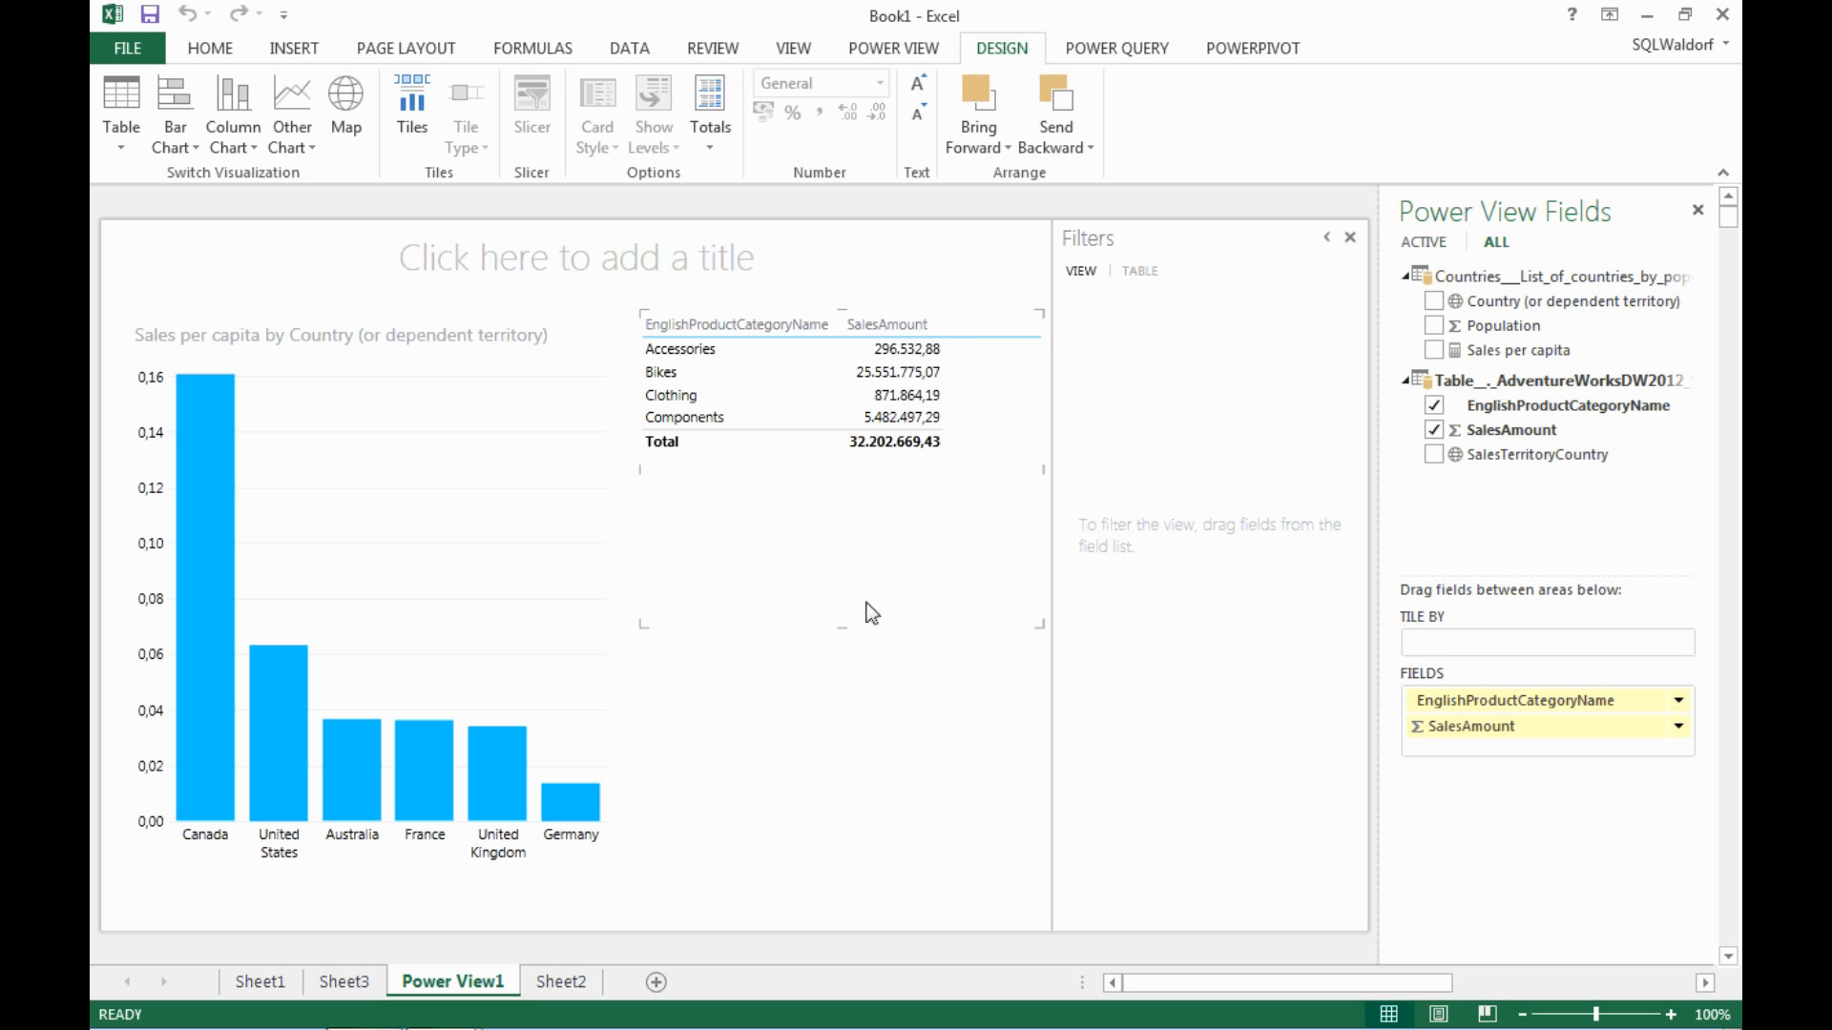
- Convert the product category table into a taller bar chart sorted by SalesAmount ascending, and hide the Filters area
{"action": "left_click", "coordinate": [762, 299]}
{"action": "left_click", "coordinate": [830, 326]}
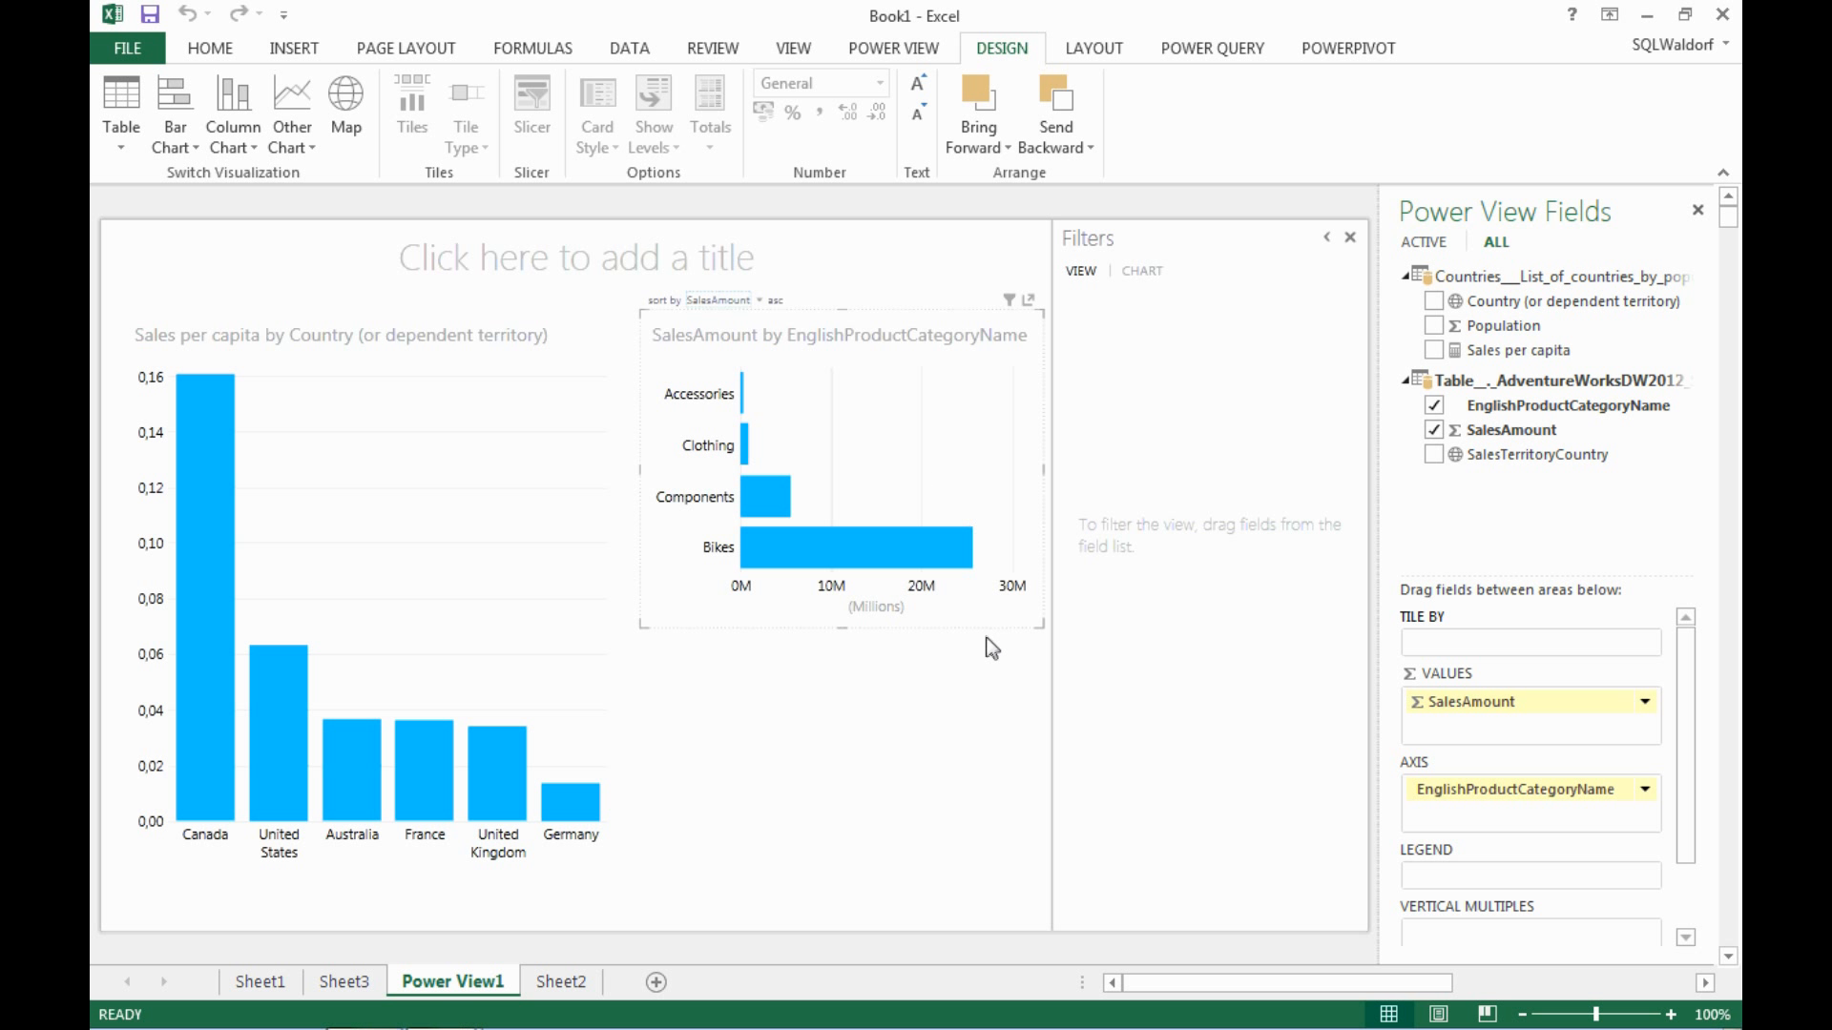
{"action": "left_click_drag", "start_coordinate": [1026, 625], "coordinate": [1037, 723]}
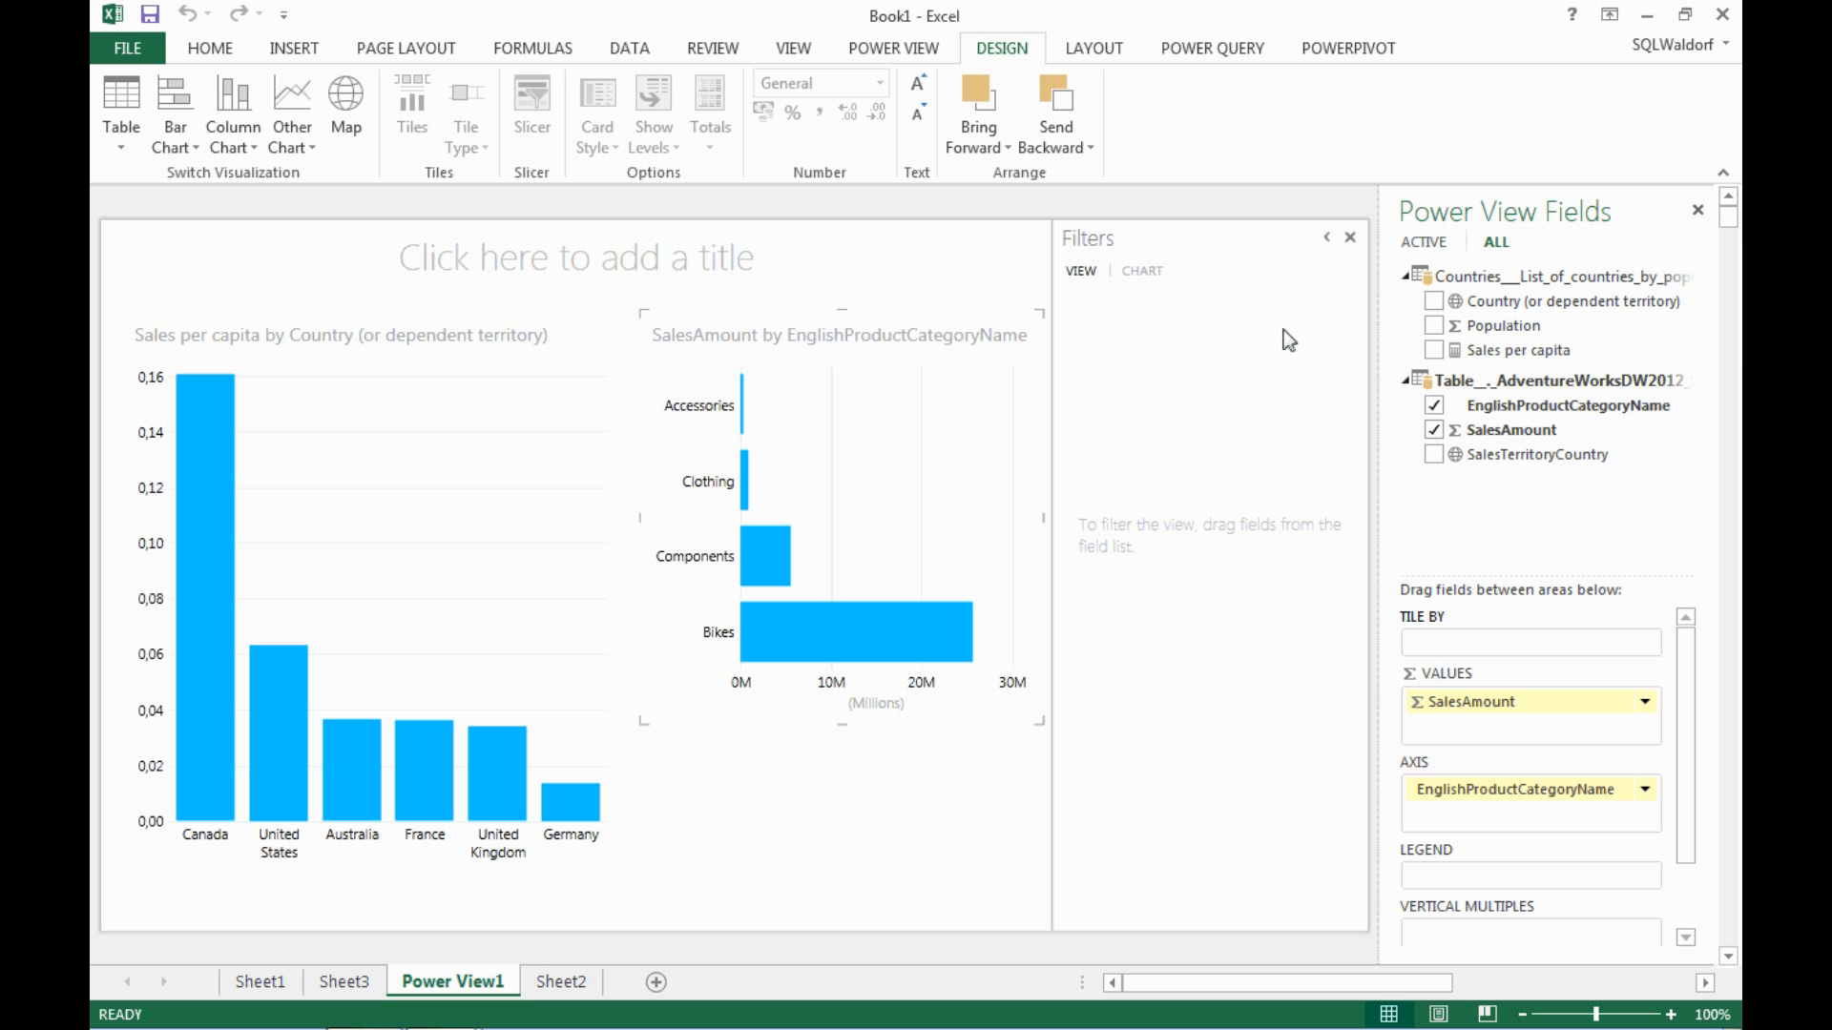
{"action": "left_click", "coordinate": [1349, 237]}
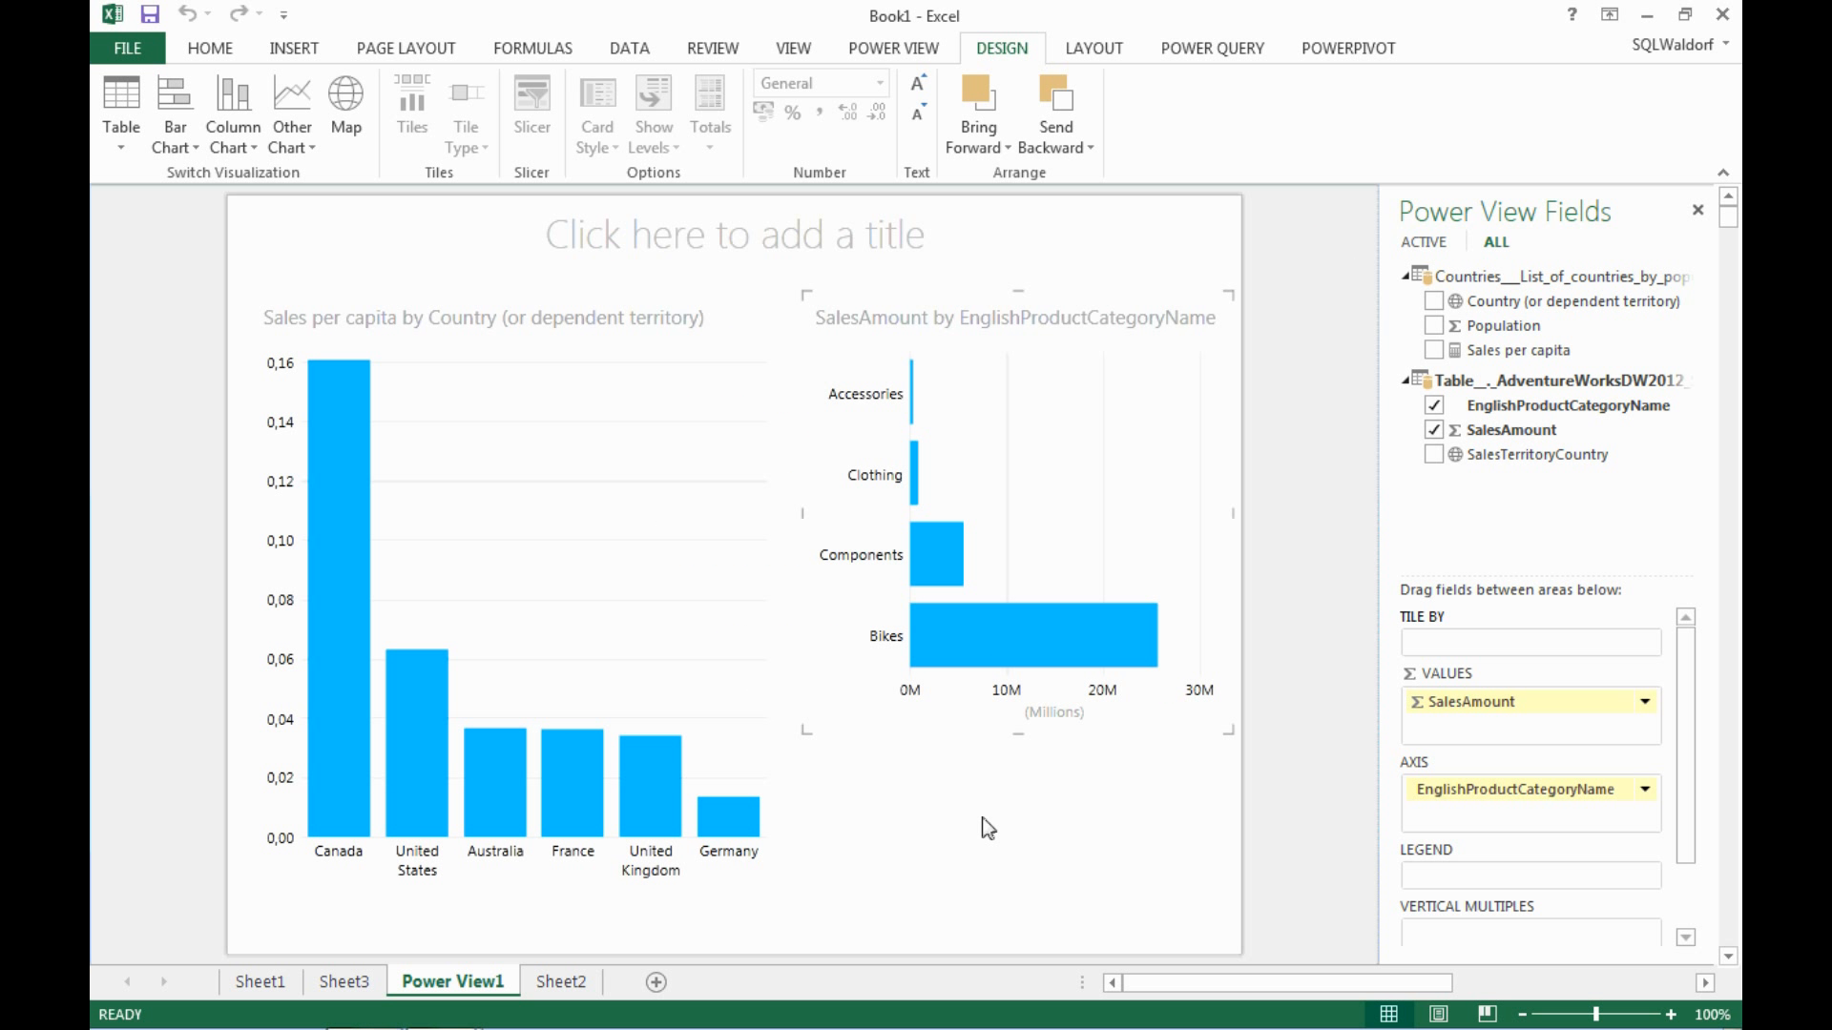
- Highlight Components, Bikes and Components again in the category bar chart to compare their shares of each country's sales per capita
{"action": "mouse_move", "coordinate": [941, 548]}
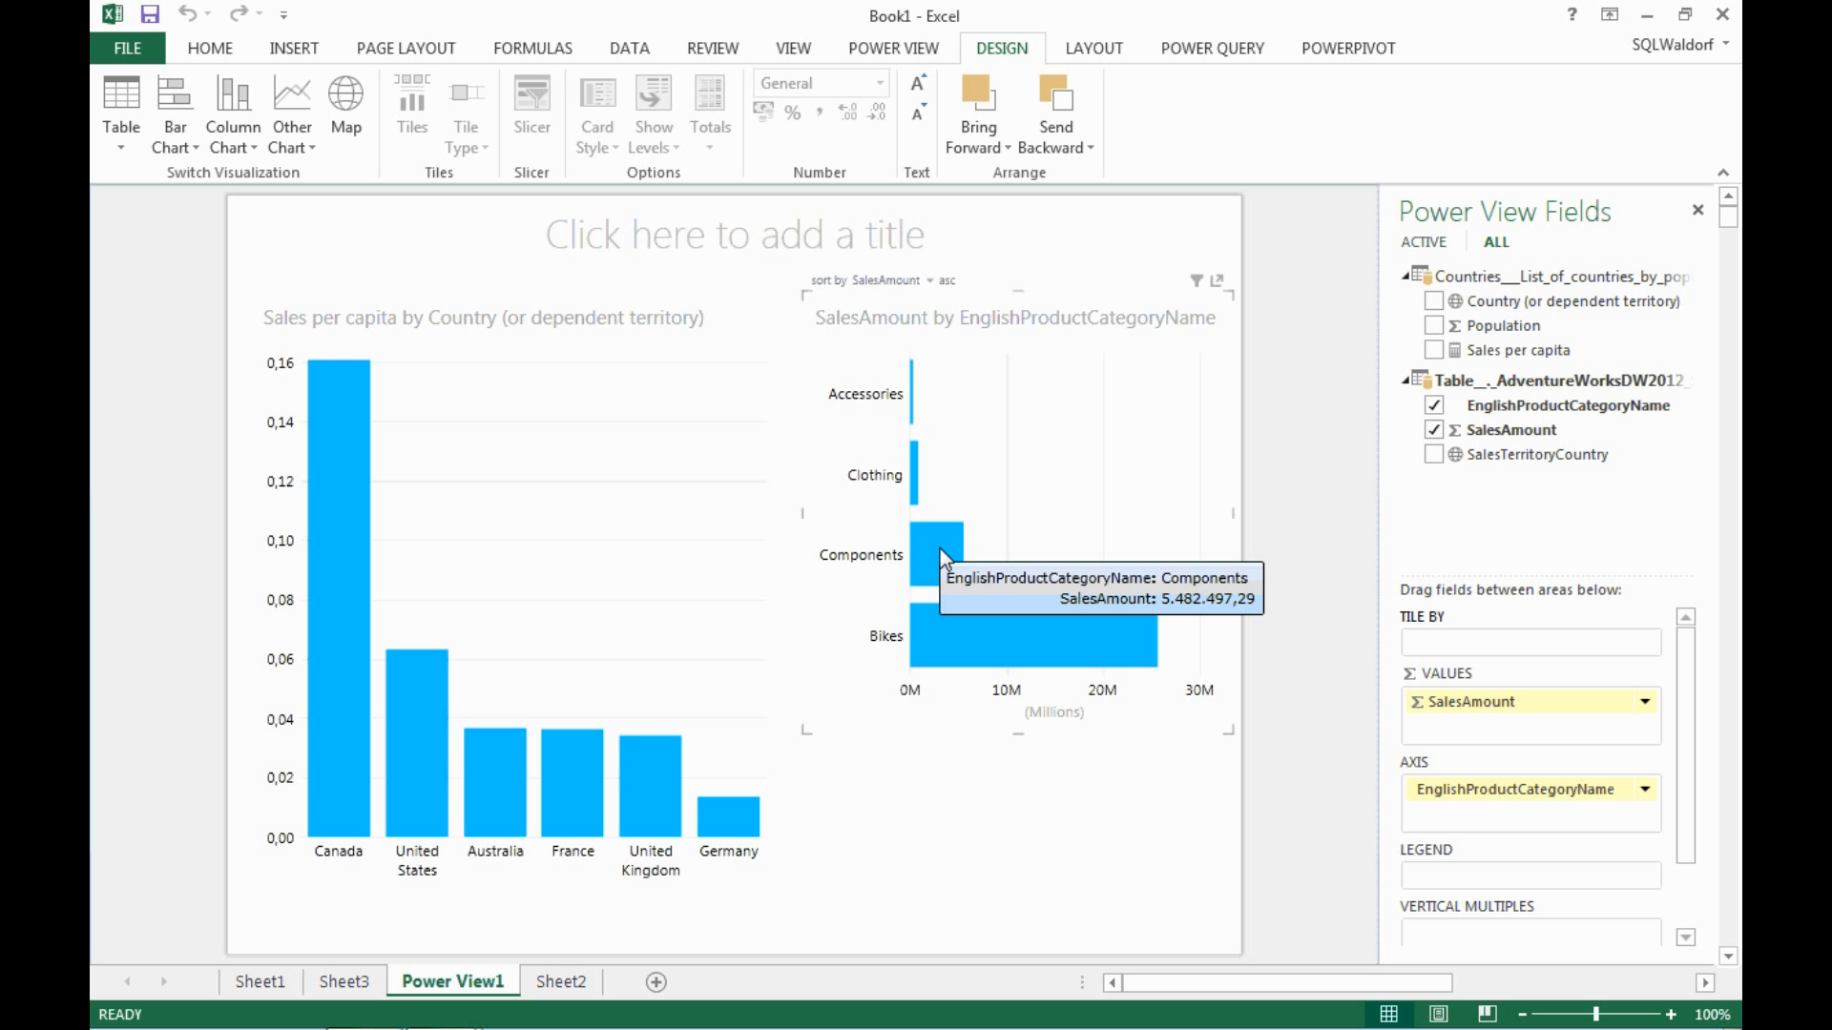
{"action": "left_click", "coordinate": [940, 547]}
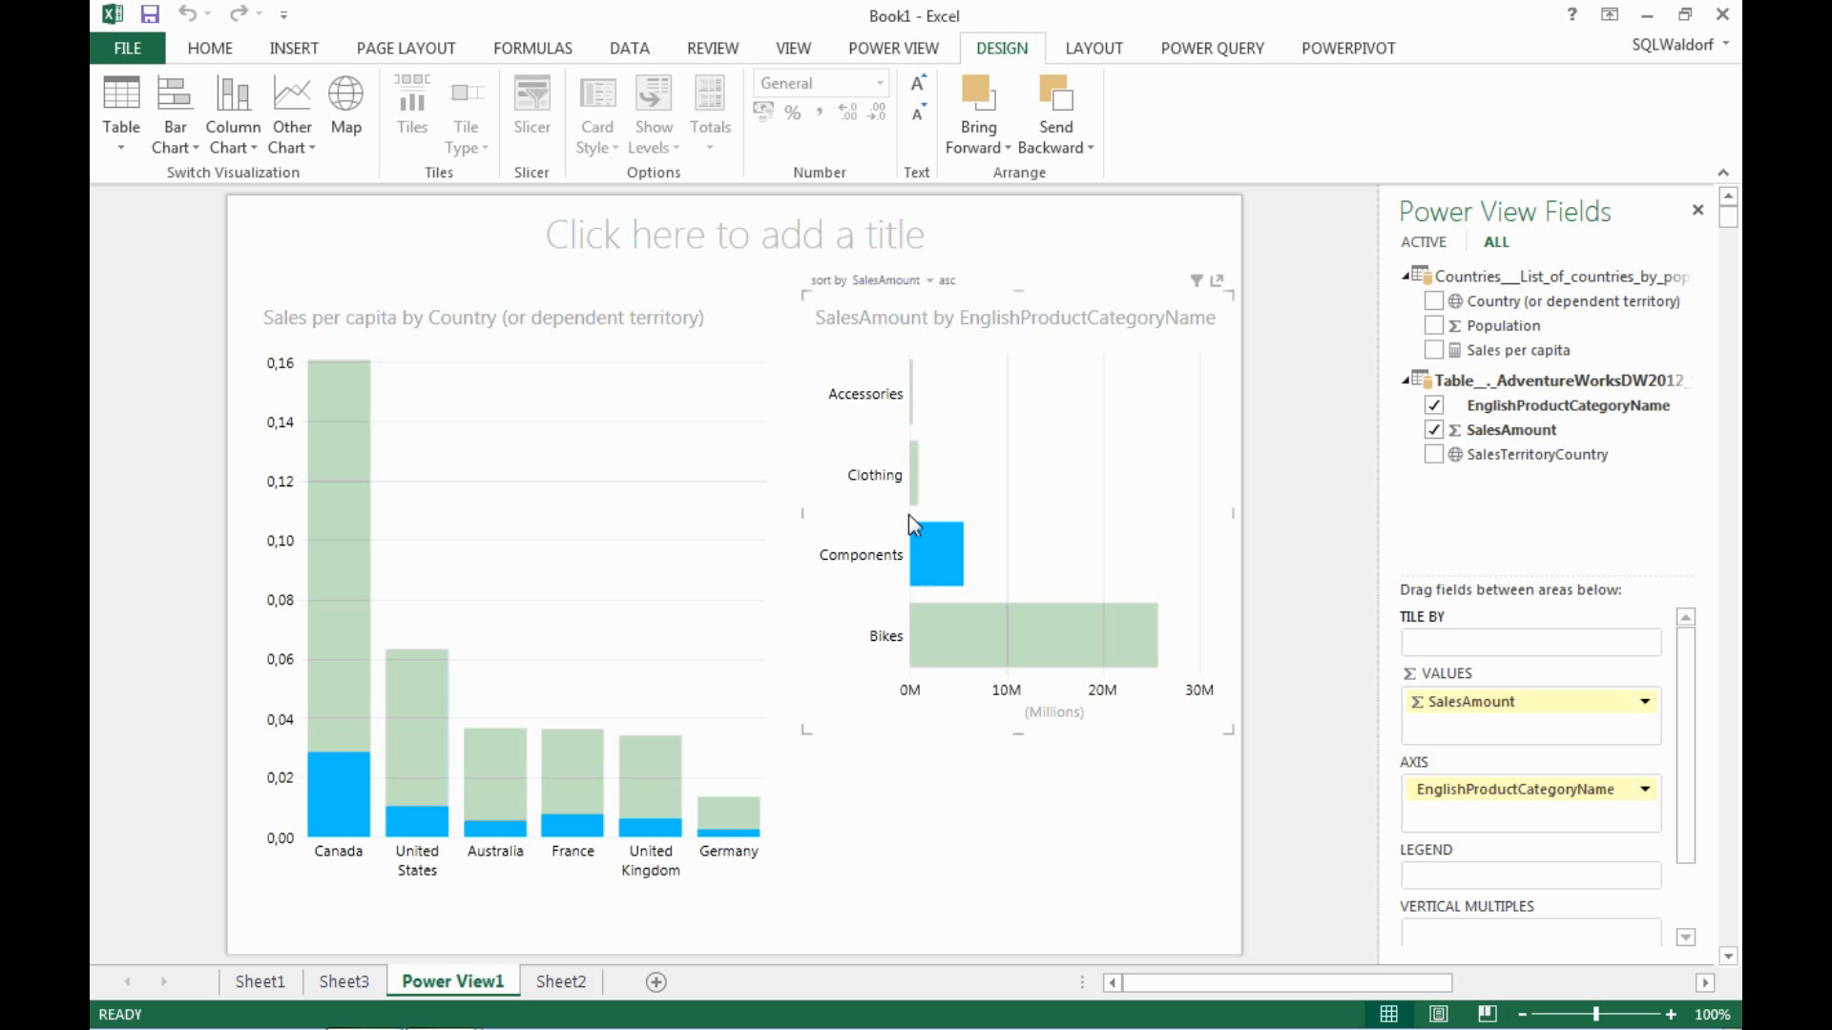
{"action": "left_click", "coordinate": [954, 645]}
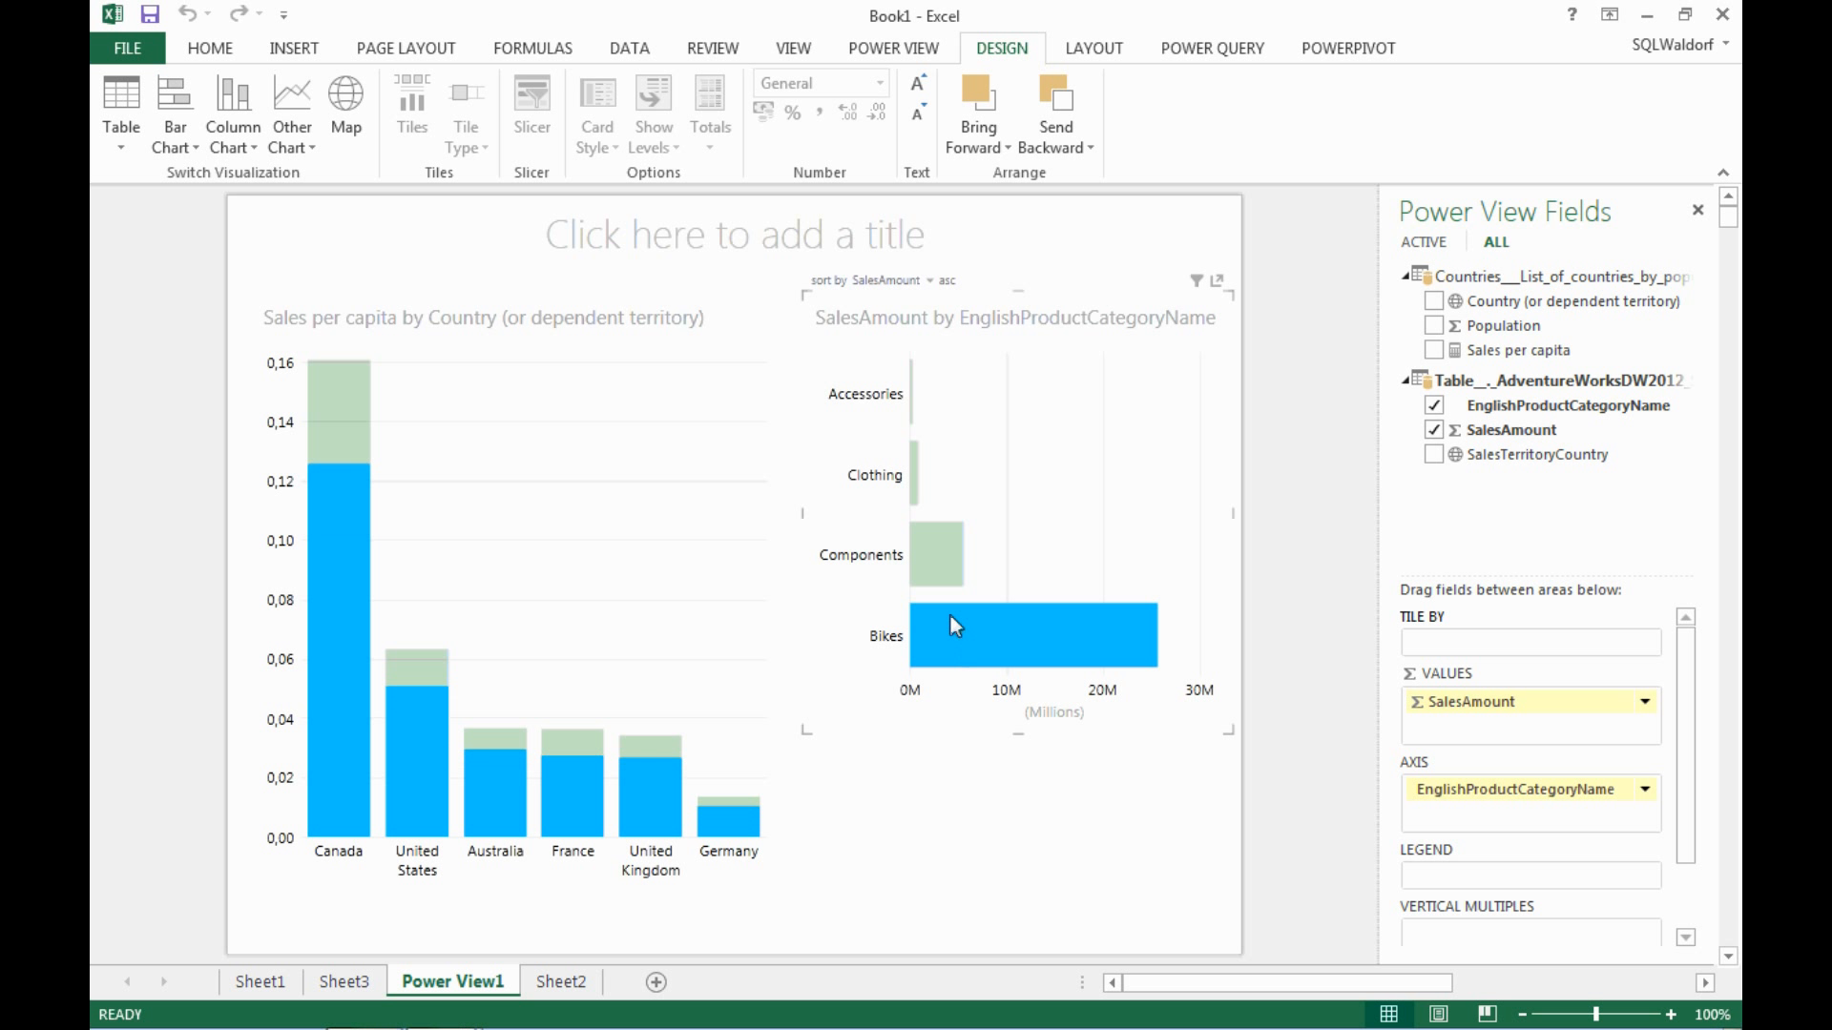
{"action": "left_click", "coordinate": [941, 546]}
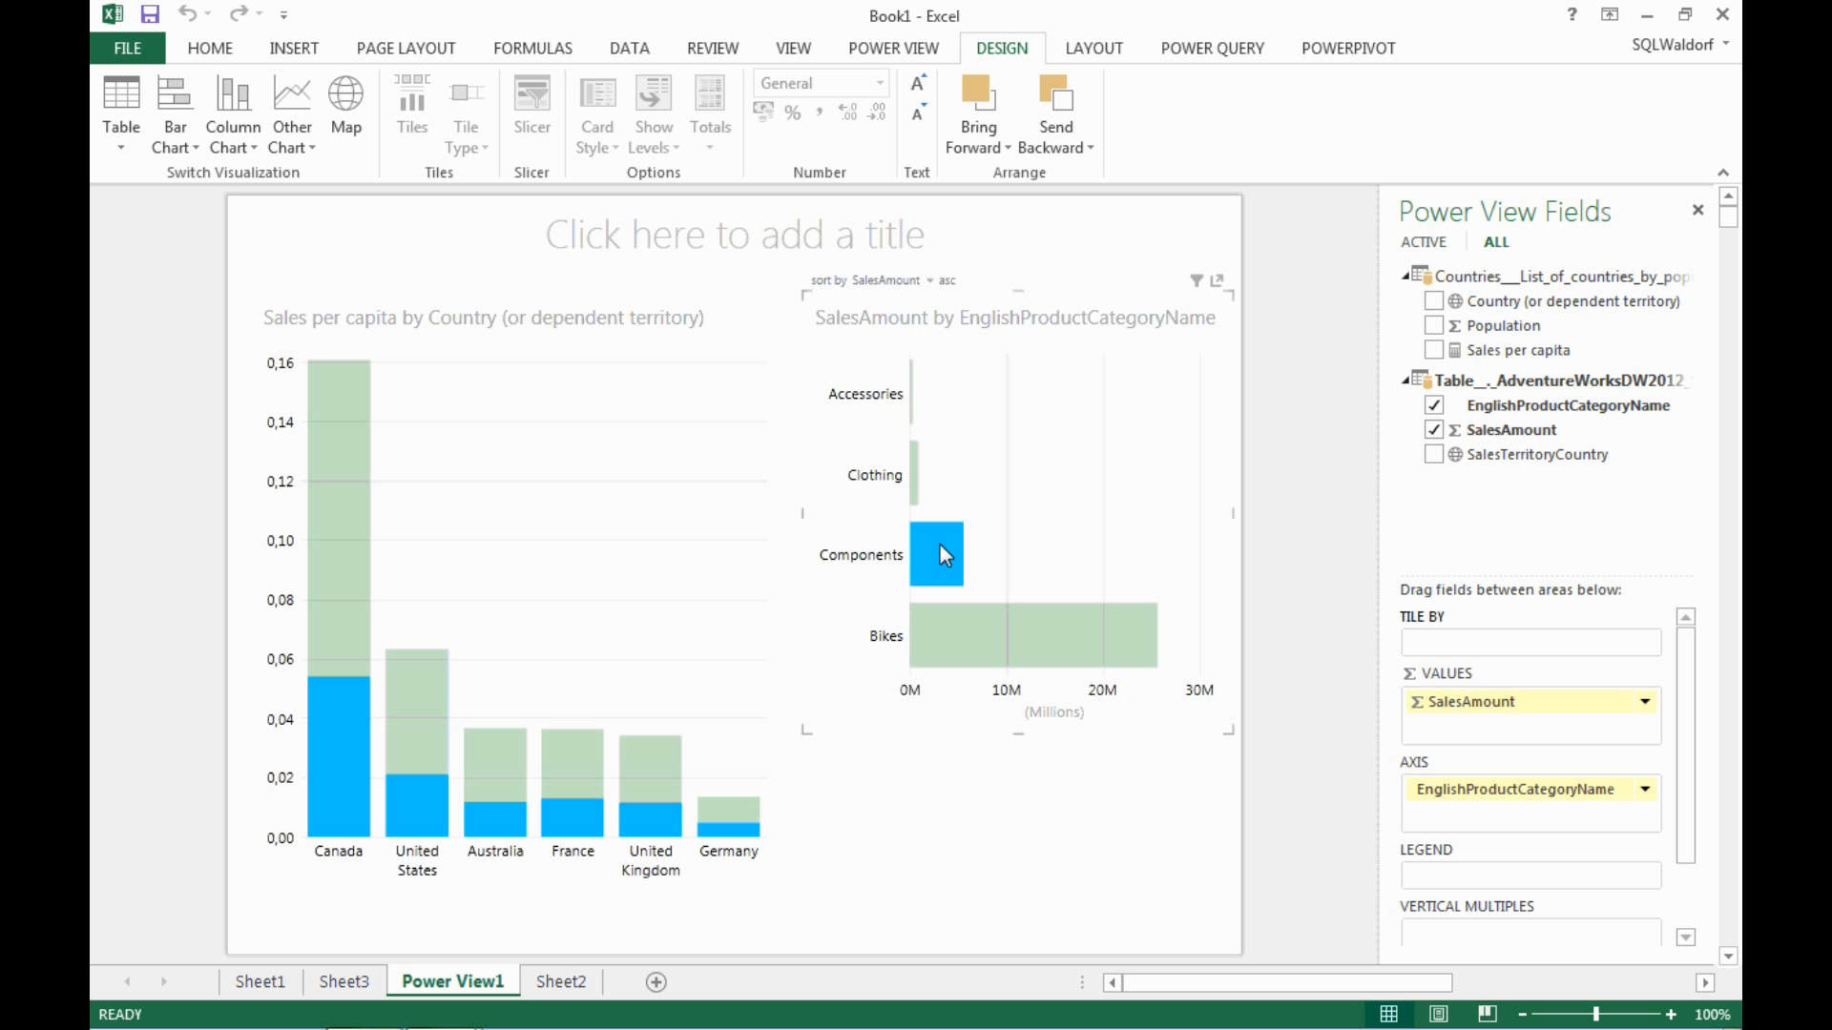
- Highlight Clothing, Bikes, and Bikes with Components in the category chart, and the United States in the country chart, to compare their shares
{"action": "left_click", "coordinate": [914, 472]}
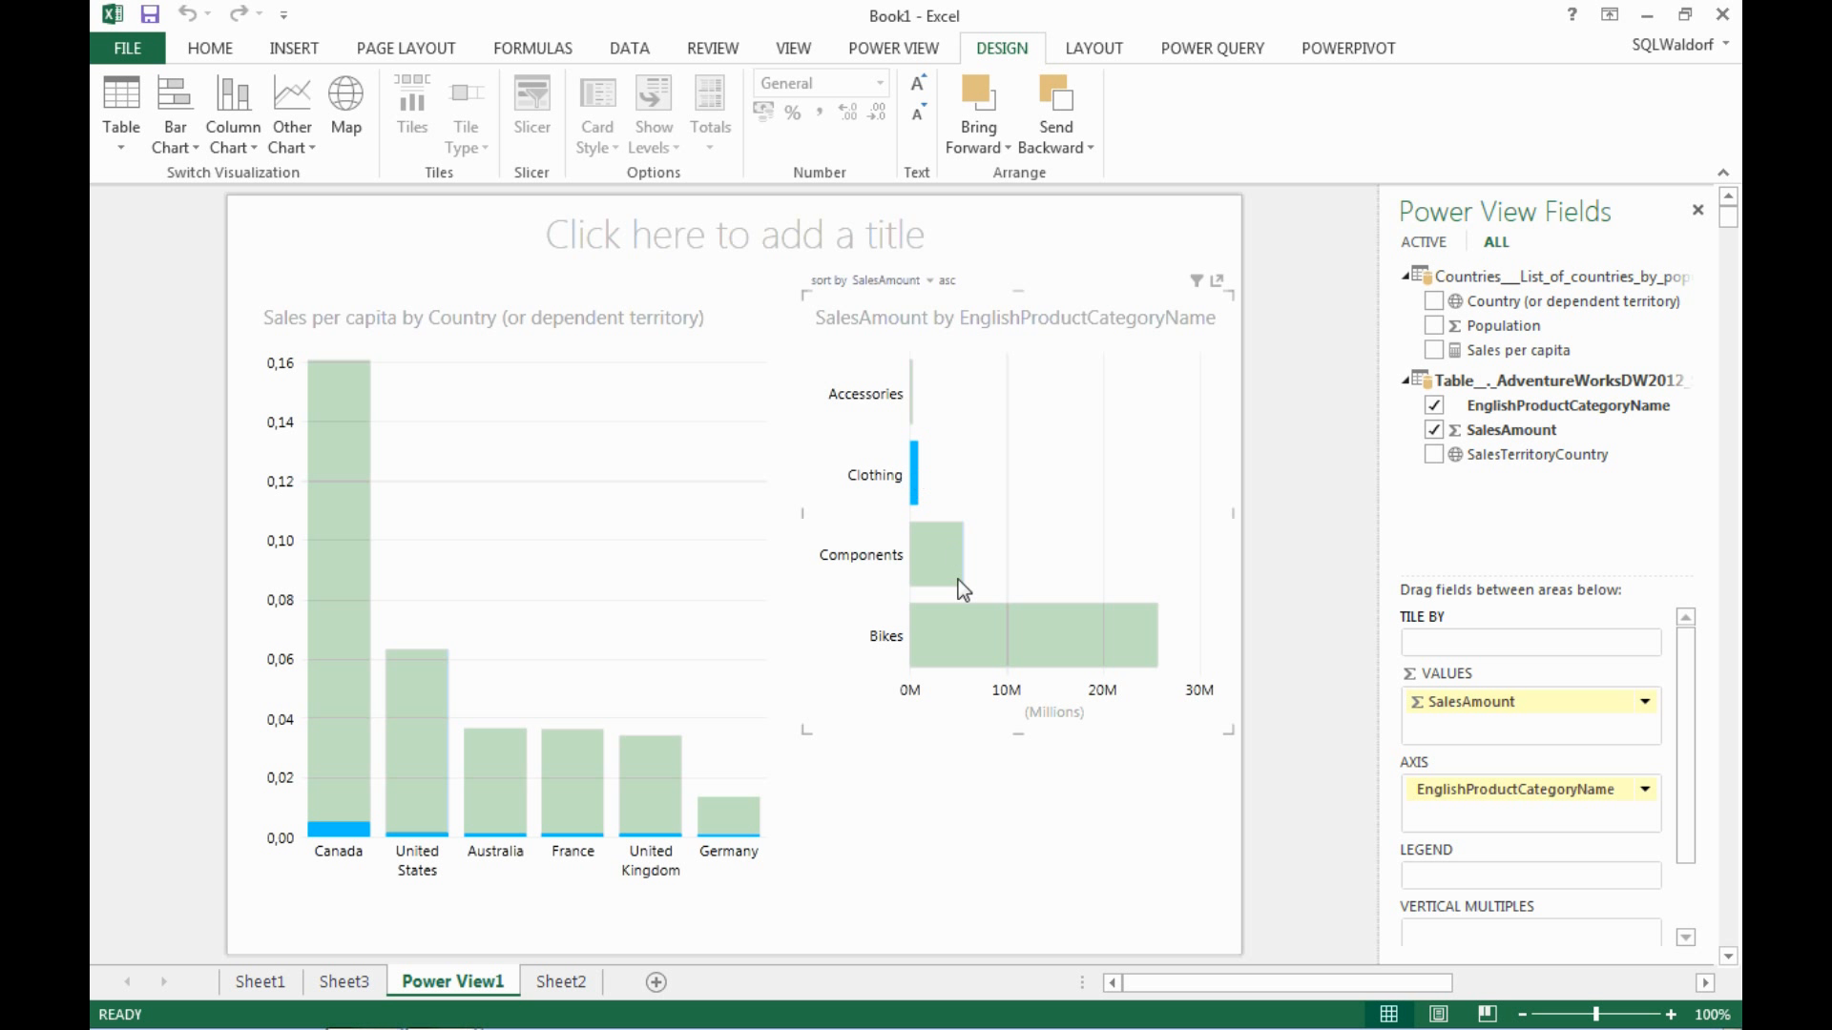
{"action": "left_click", "coordinate": [970, 640]}
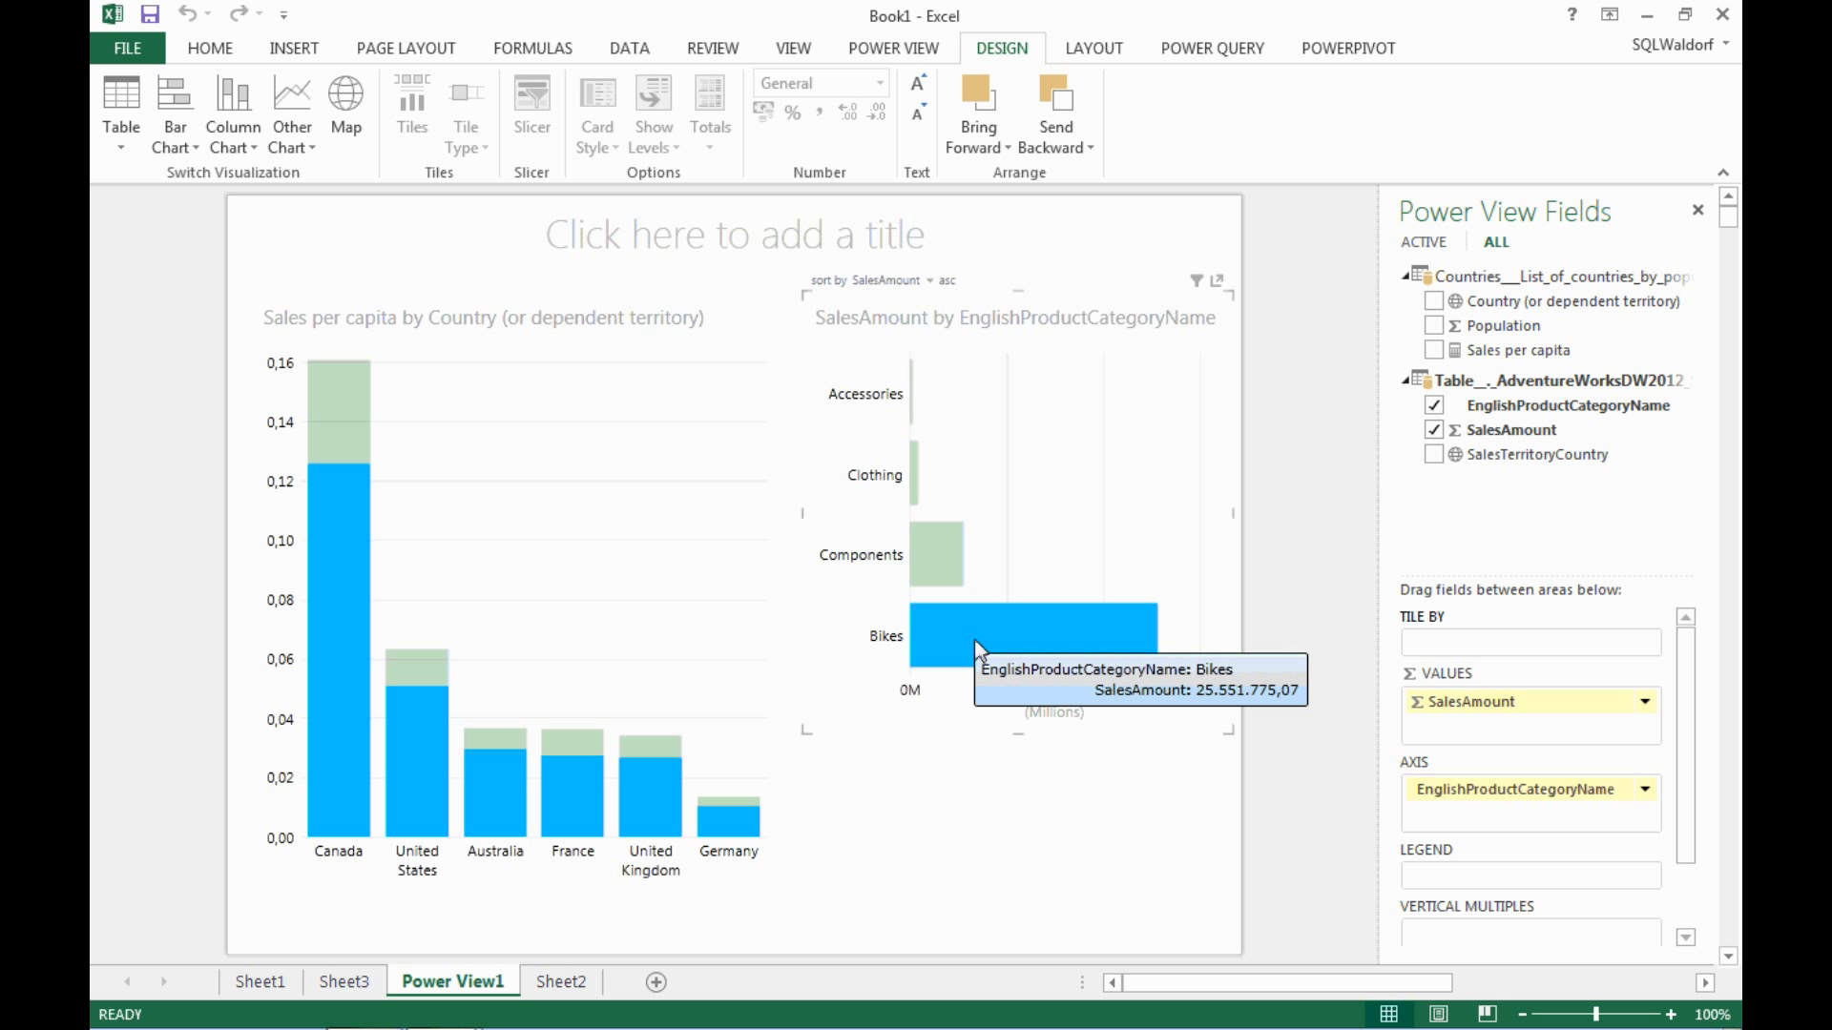
{"action": "left_click", "coordinate": [942, 551], "text": "ctrl"}
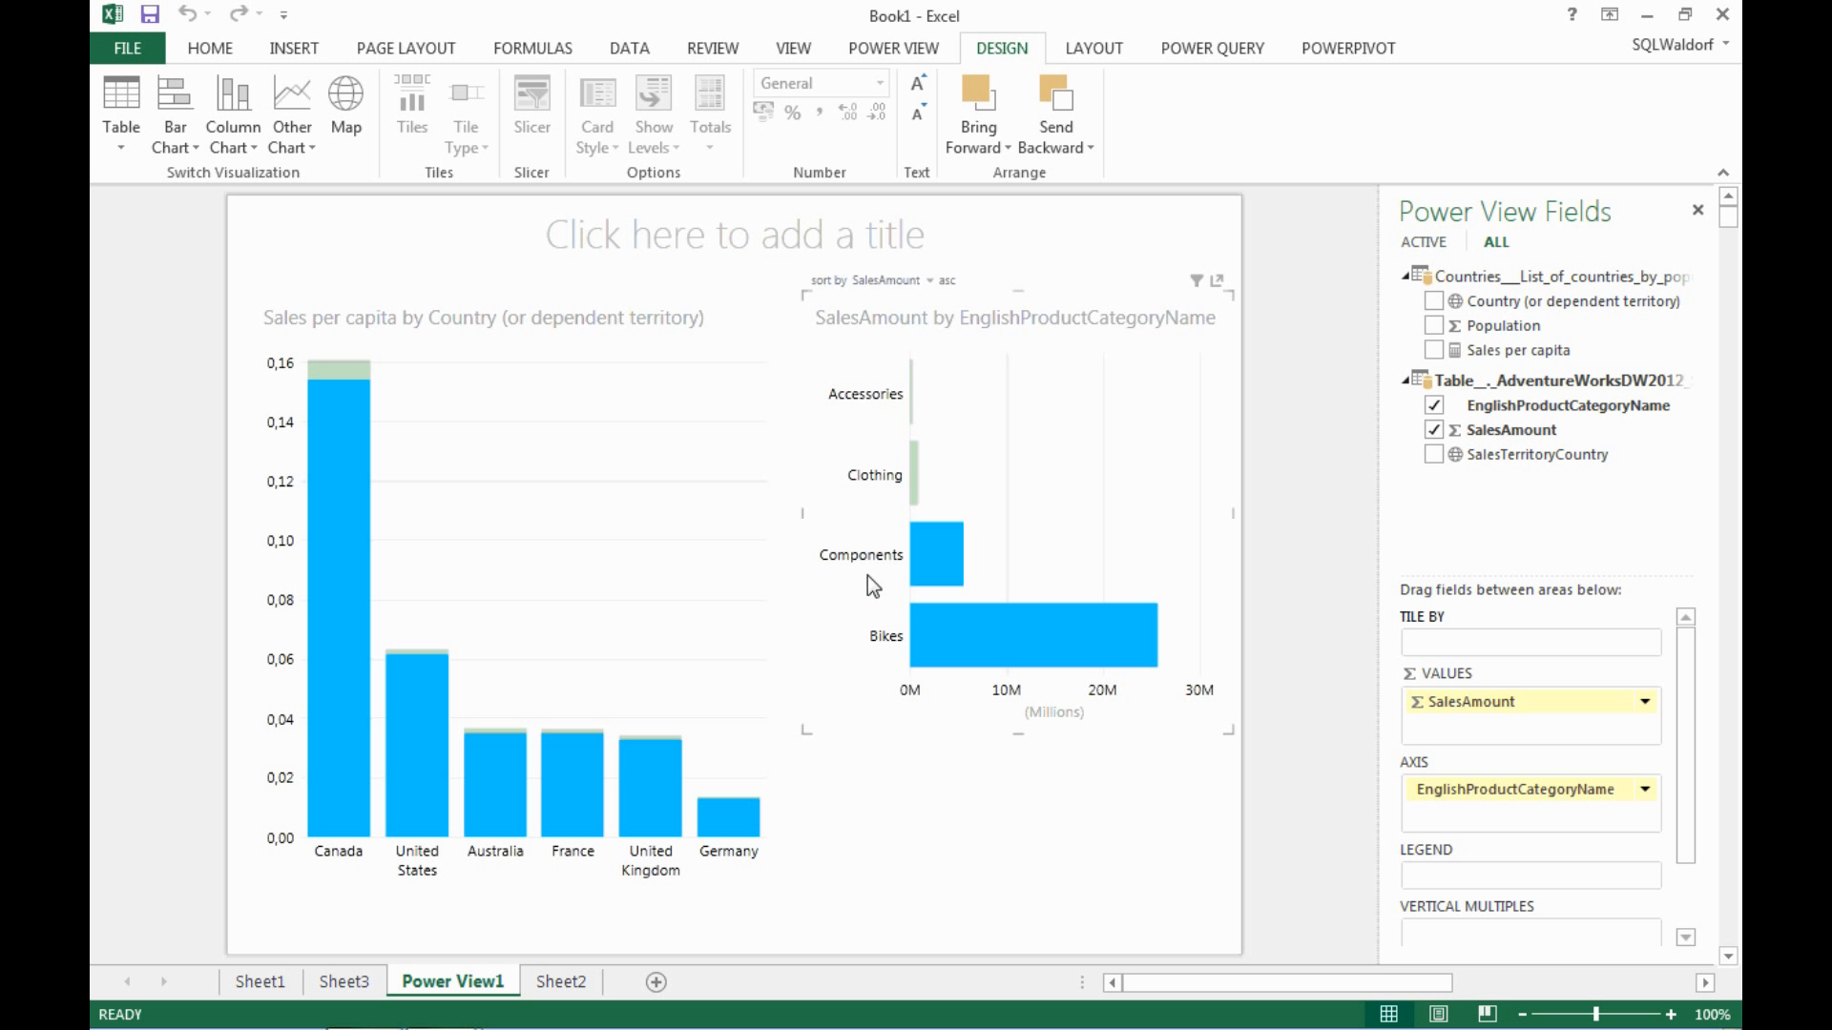
{"action": "left_click", "coordinate": [420, 735]}
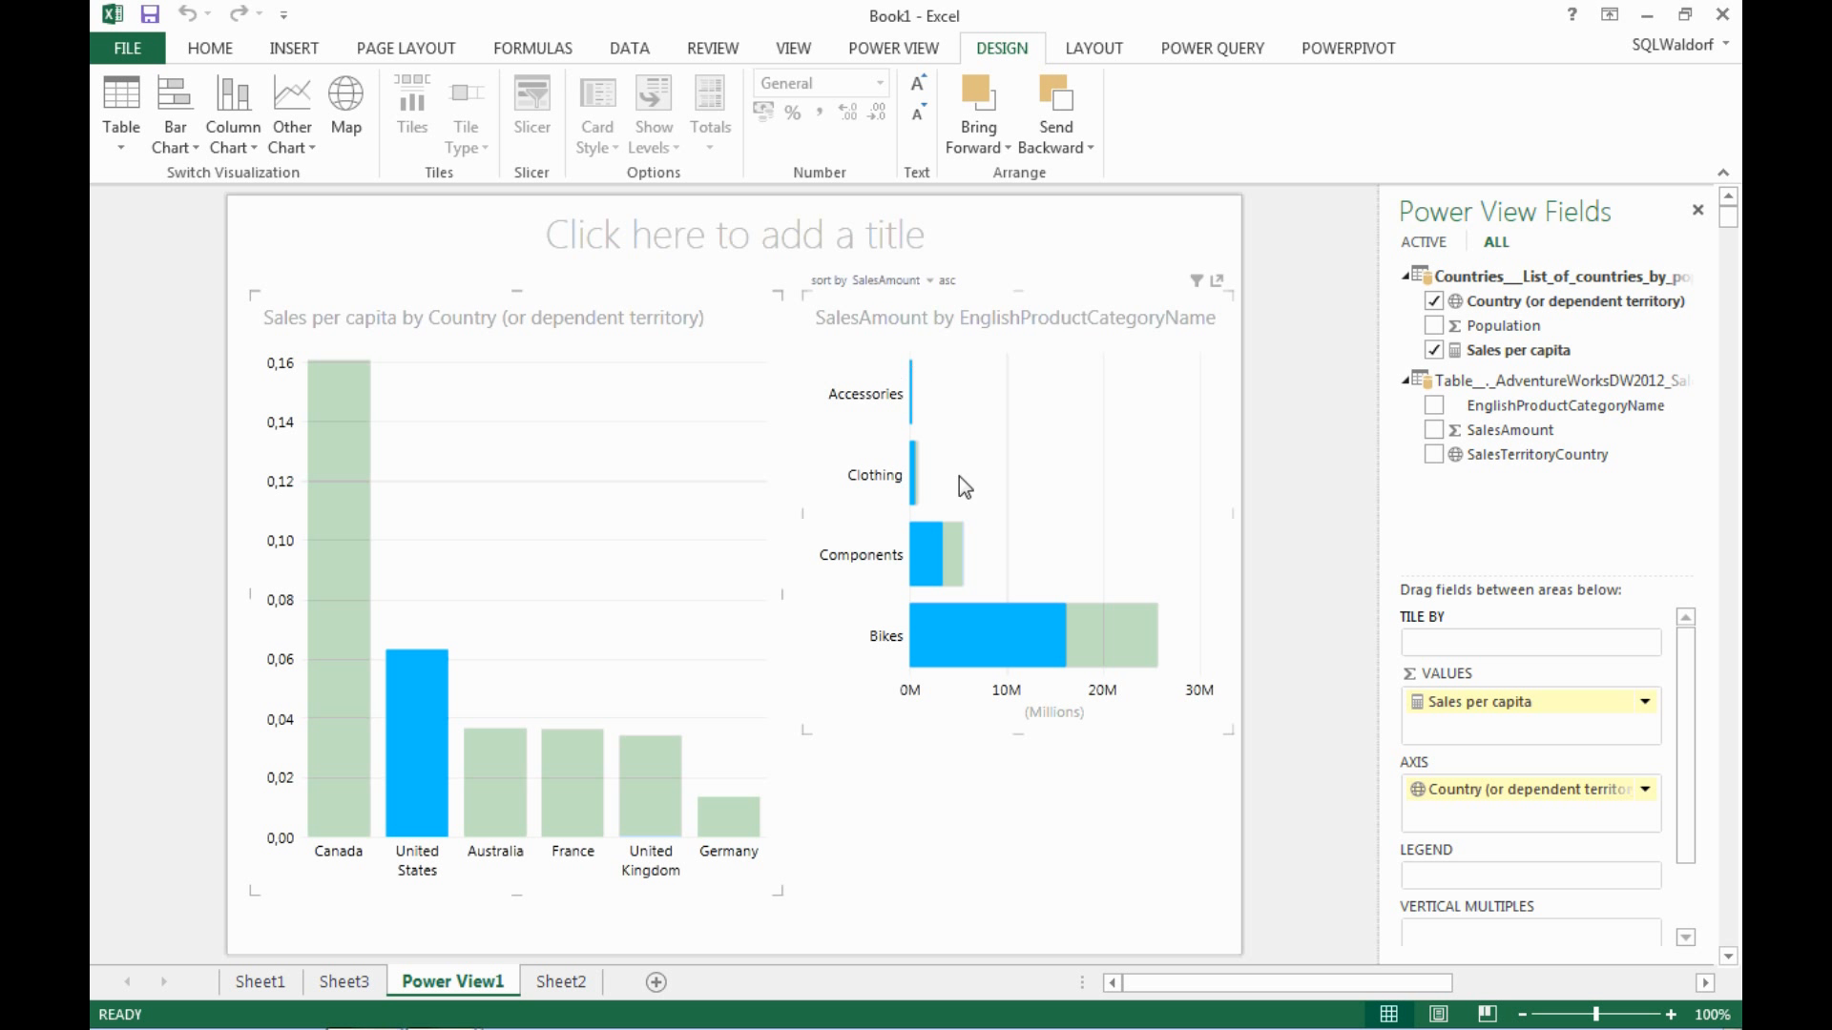
{"action": "mouse_move", "coordinate": [1102, 629]}
- Launch Power Map and map Layer 1 by Country (or dependent territory) as Country/Region
{"action": "left_click", "coordinate": [296, 47]}
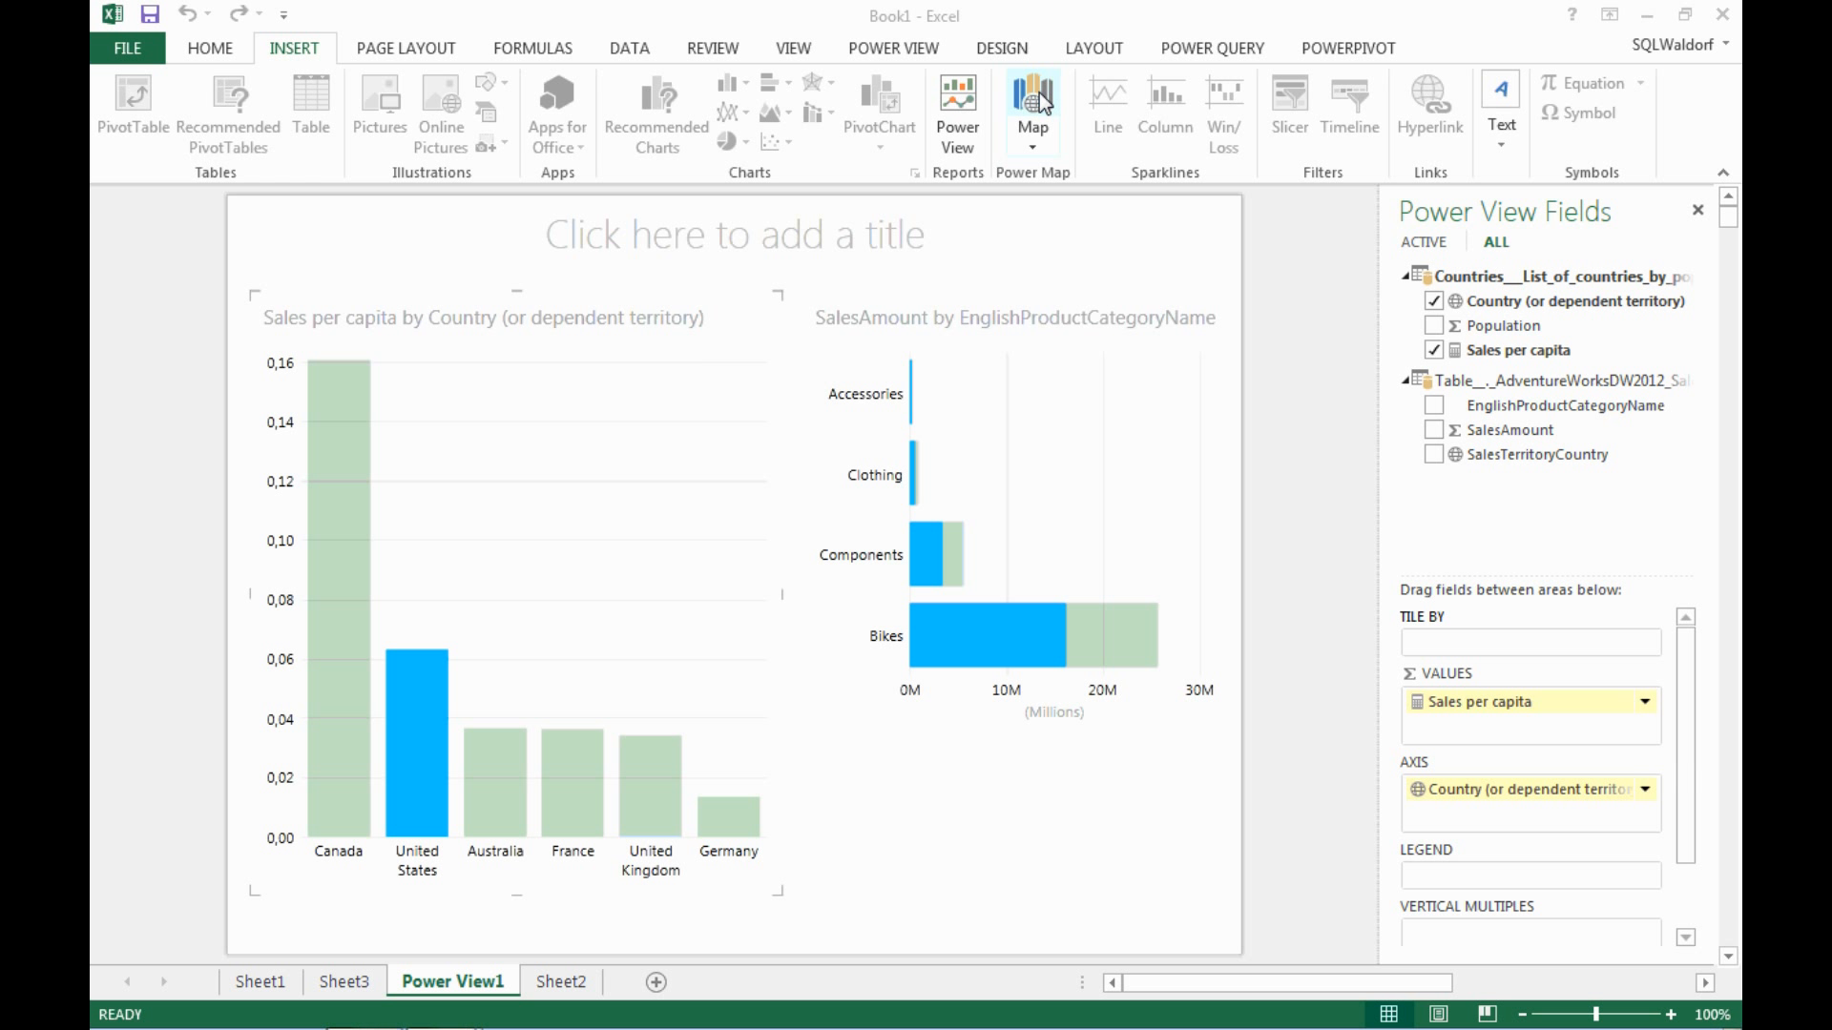
{"action": "left_click", "coordinate": [1033, 100]}
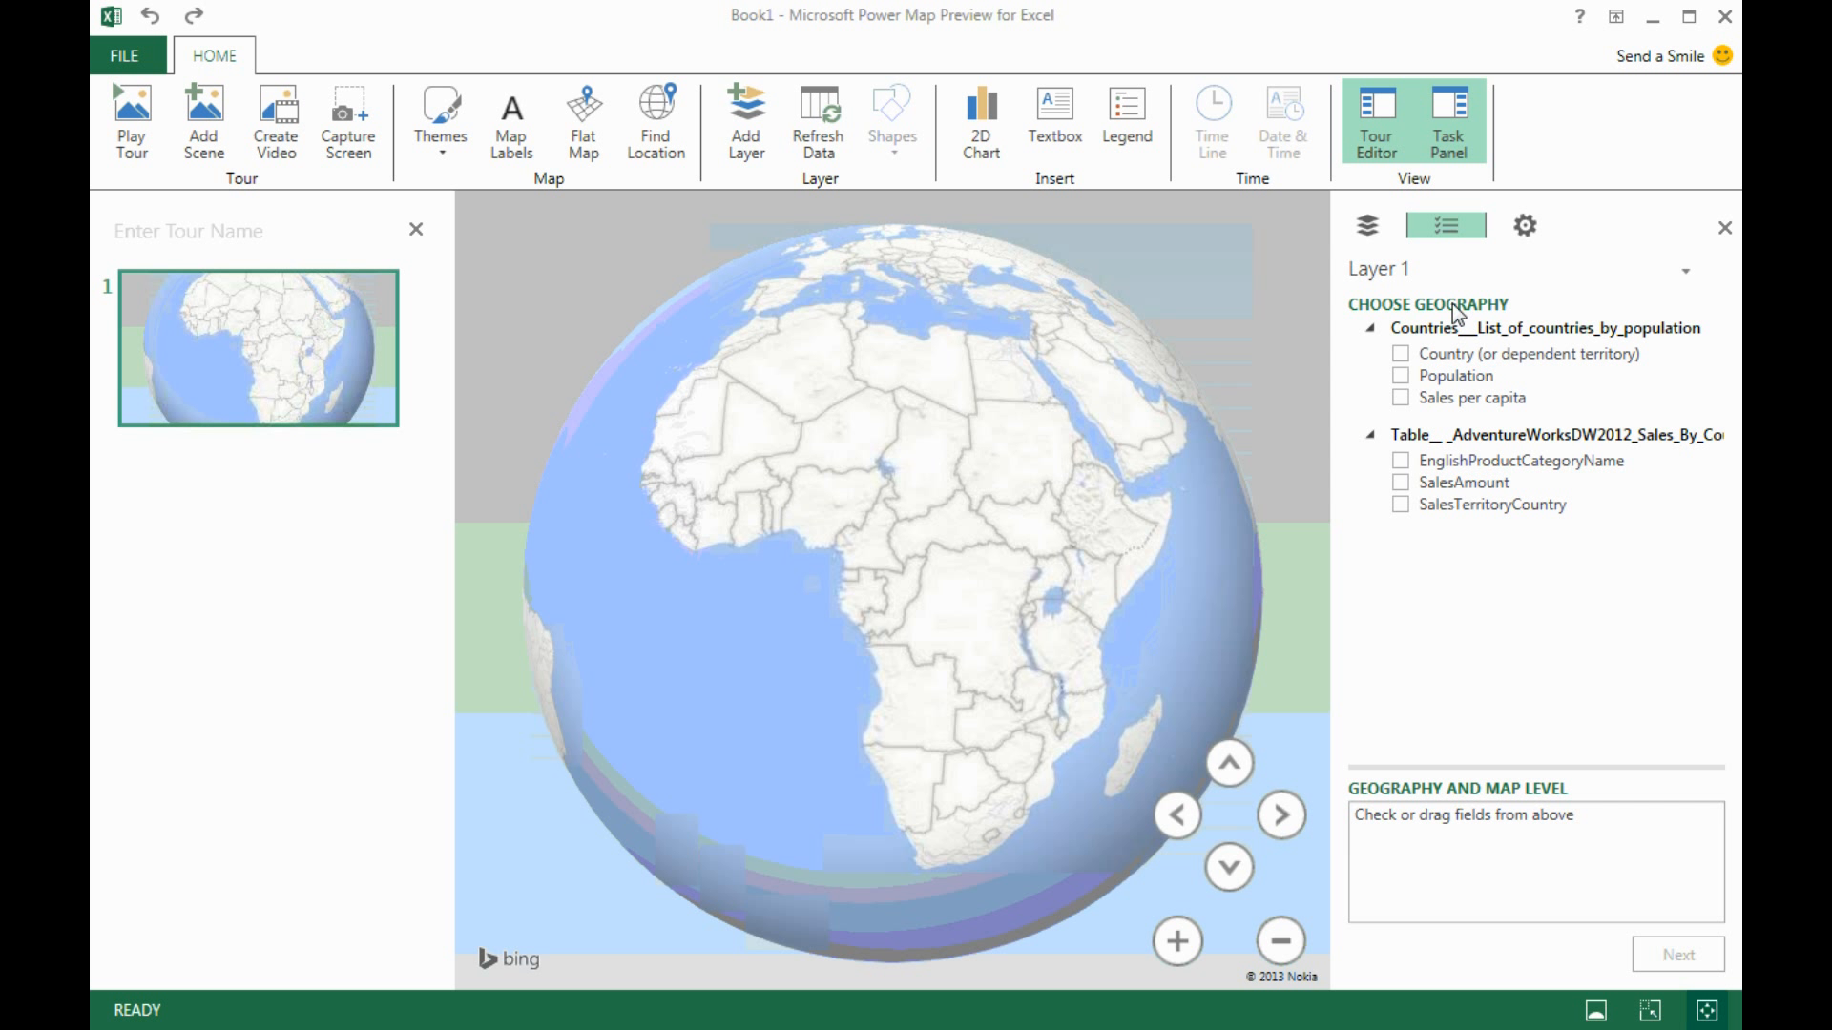
{"action": "left_click", "coordinate": [1401, 354]}
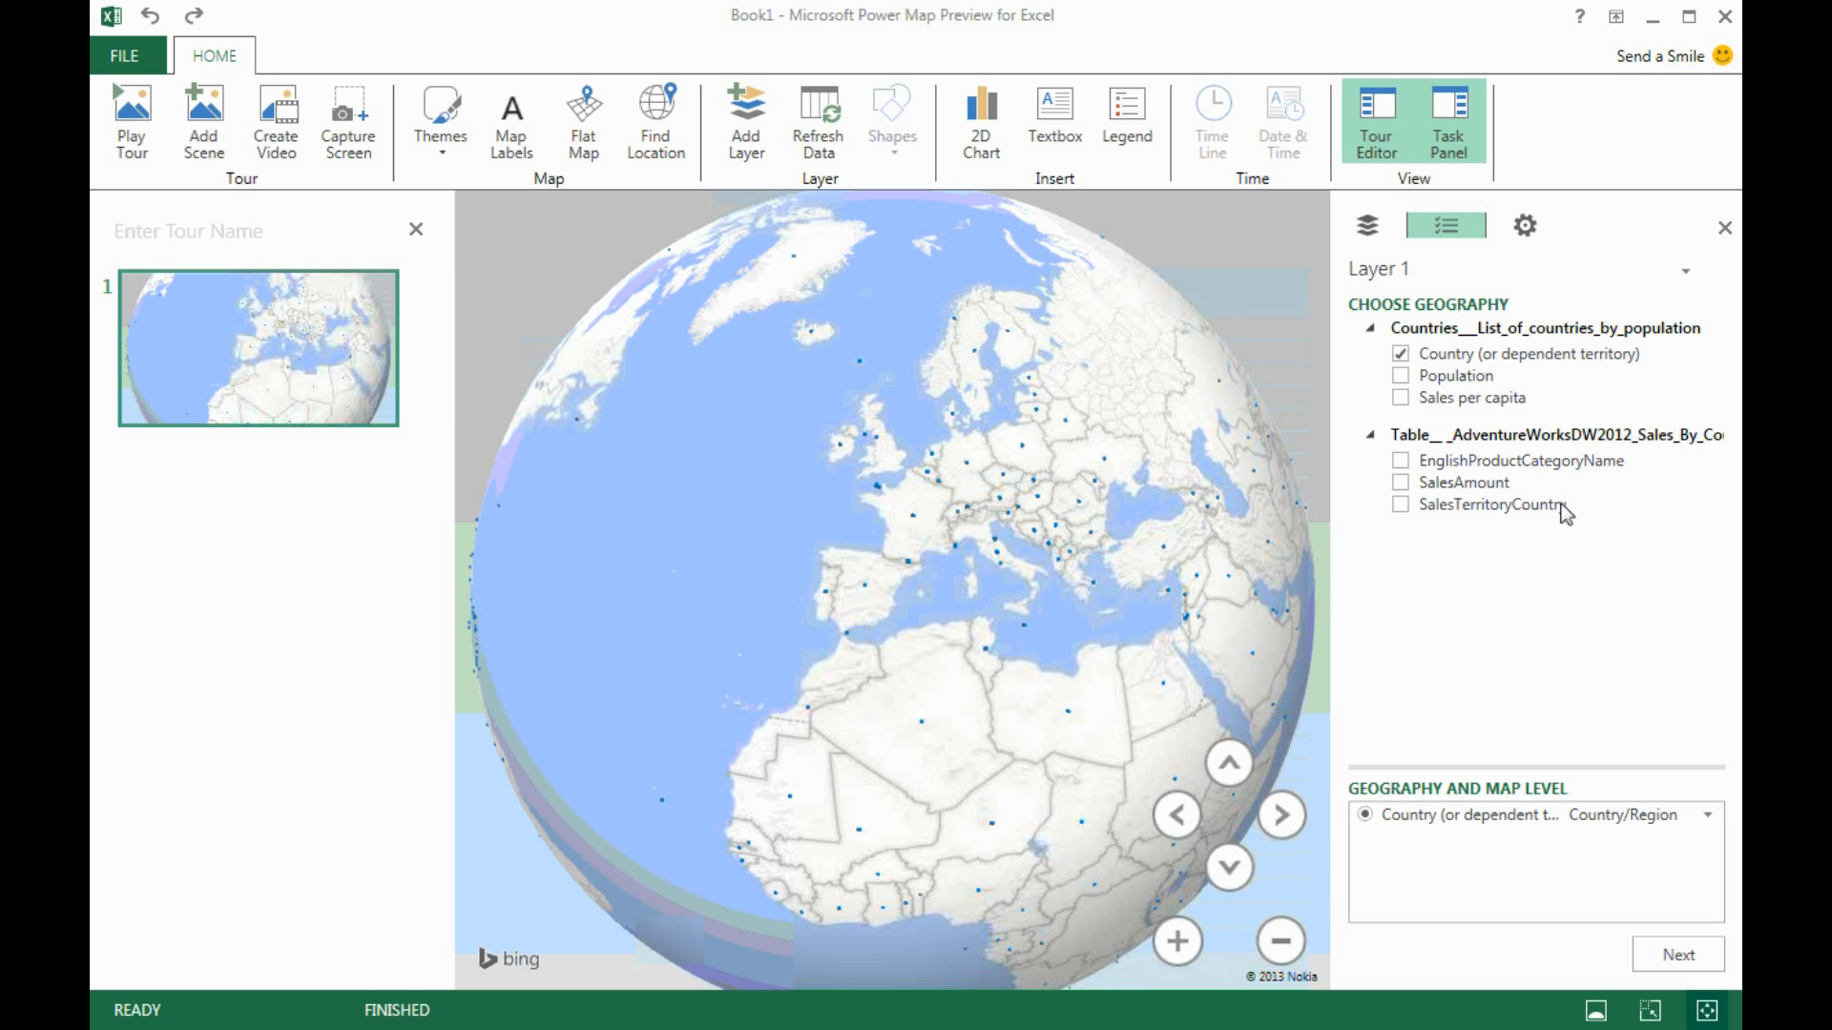
{"action": "left_click", "coordinate": [1682, 964]}
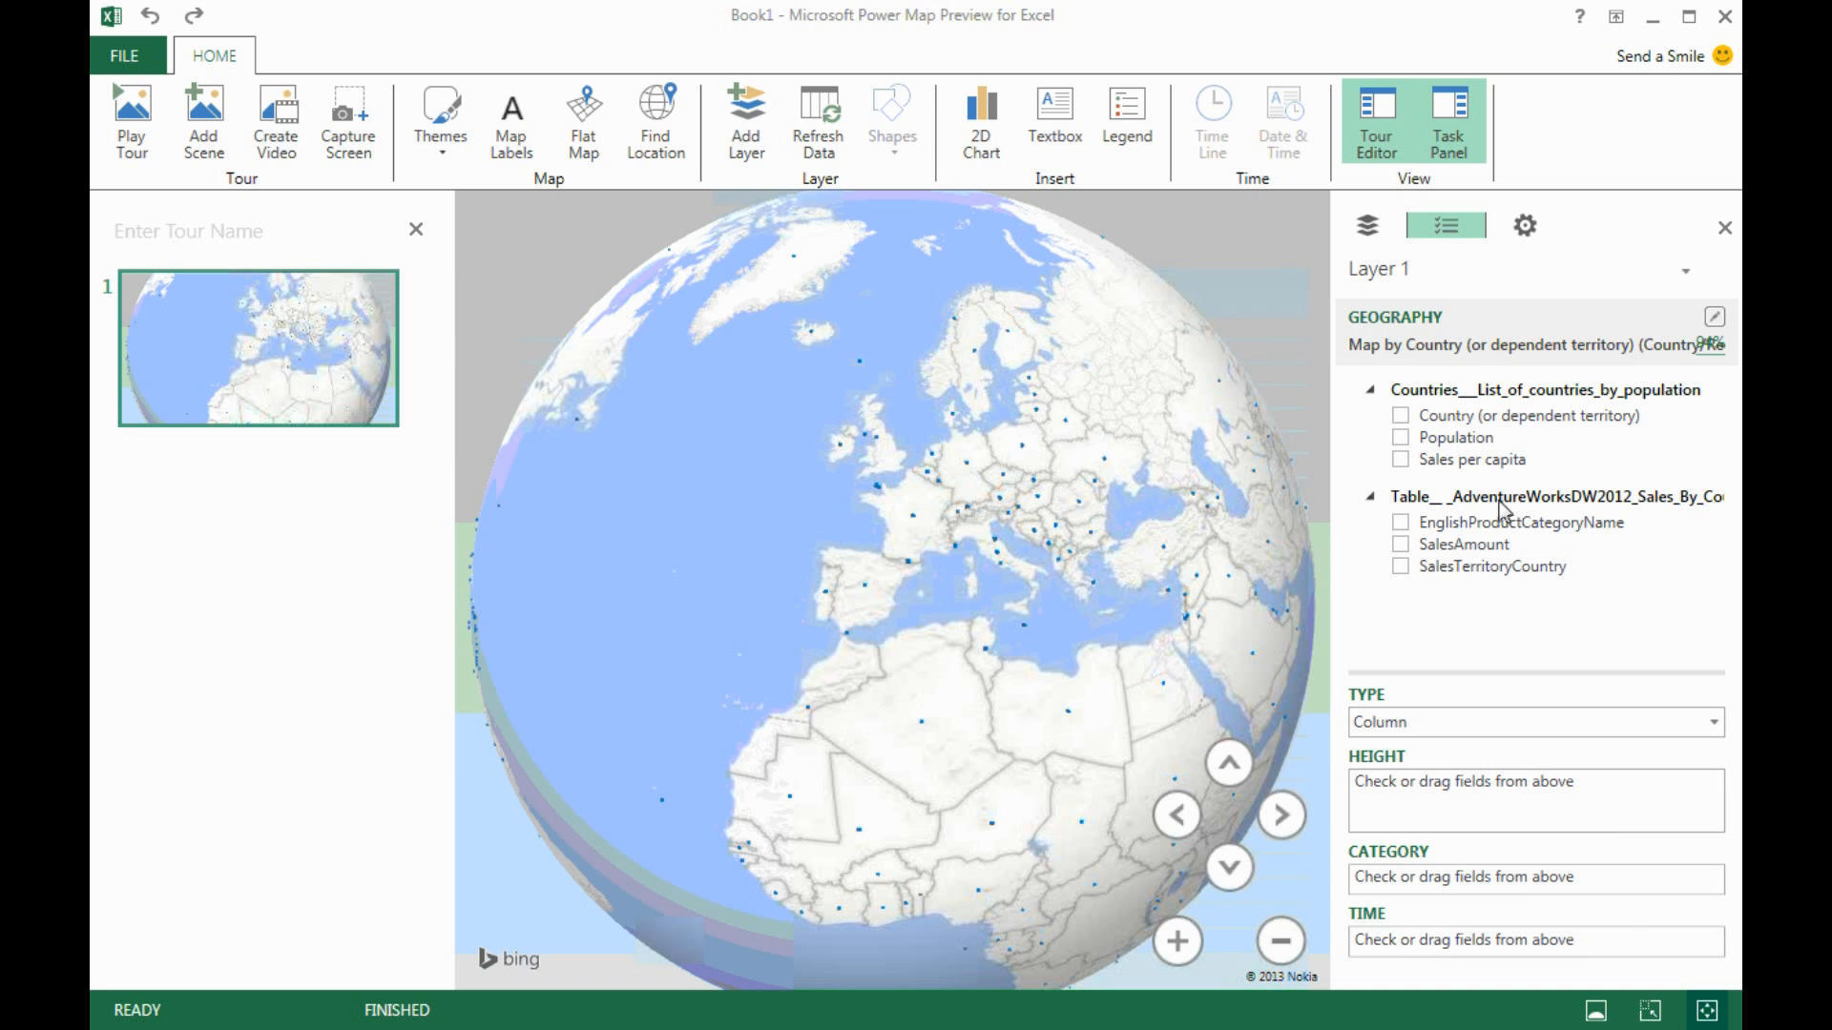
- Show Sales per capita as column heights on the globe and remove the Layer 1 legend
{"action": "left_click", "coordinate": [1401, 460]}
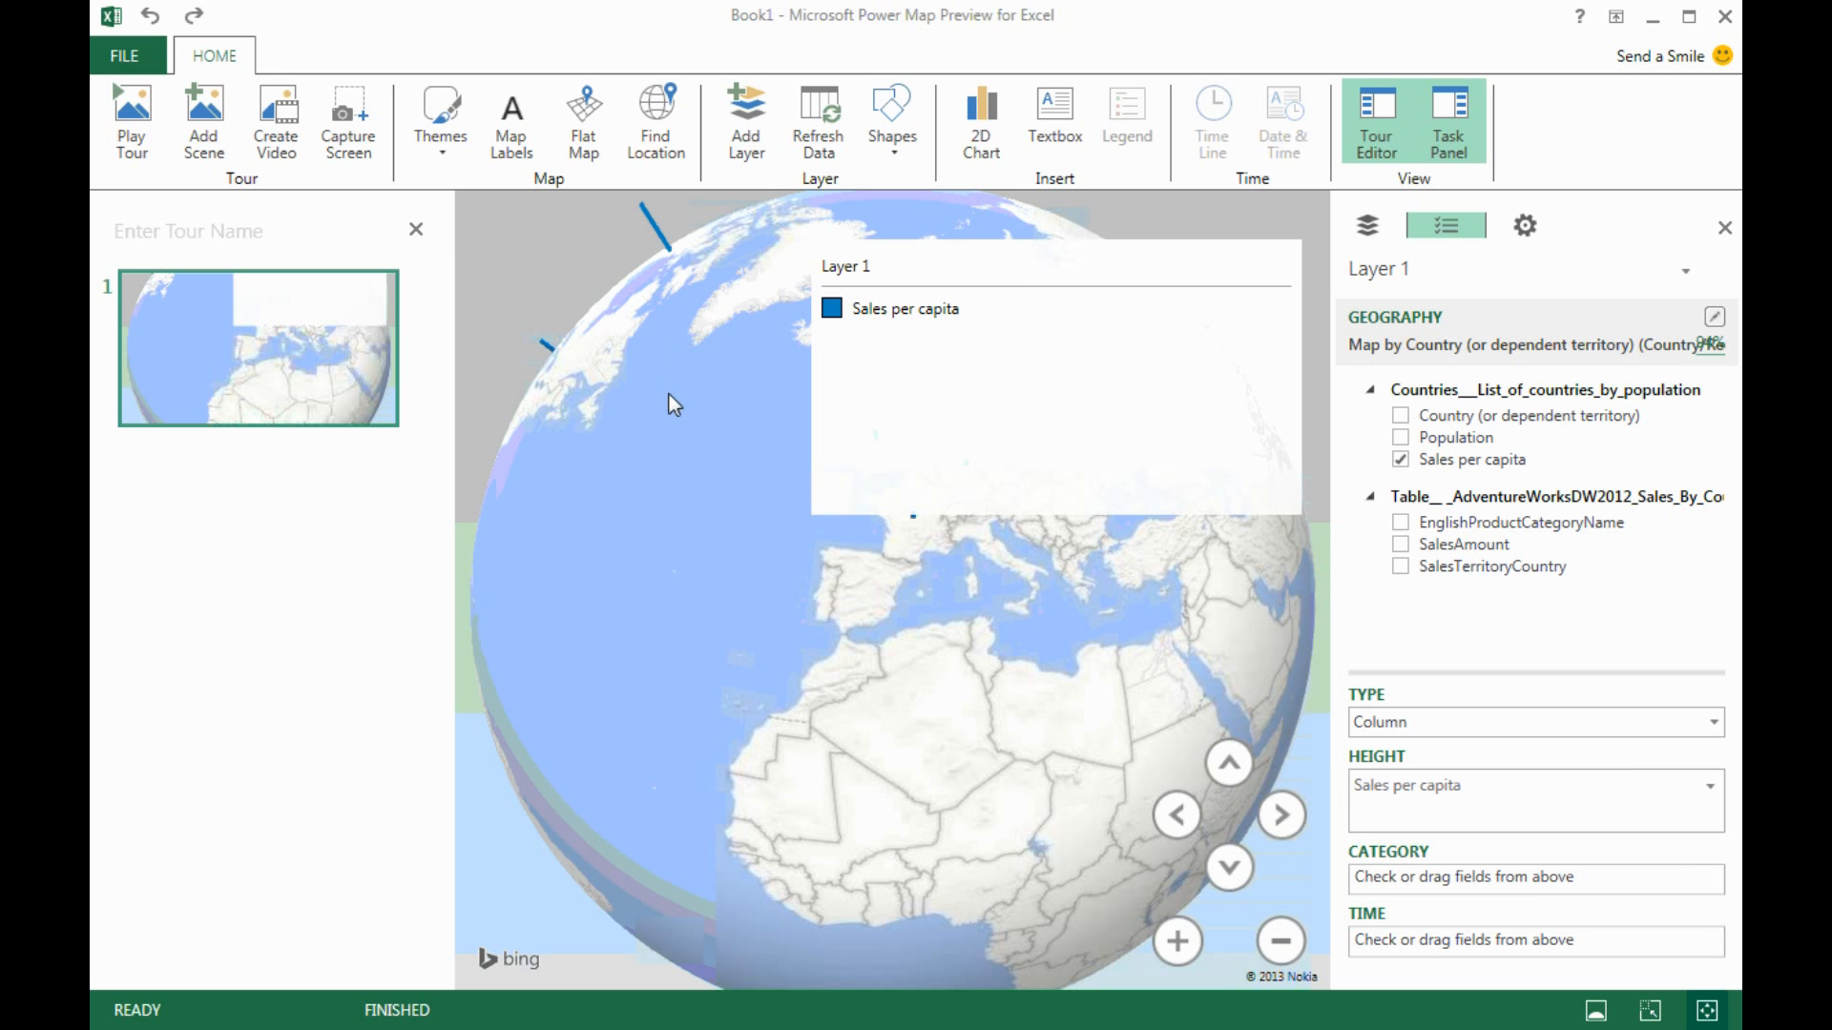
{"action": "left_click", "coordinate": [1021, 266]}
{"action": "left_click_drag", "start_coordinate": [1035, 238], "coordinate": [1182, 265]}
{"action": "left_click", "coordinate": [1071, 352]}
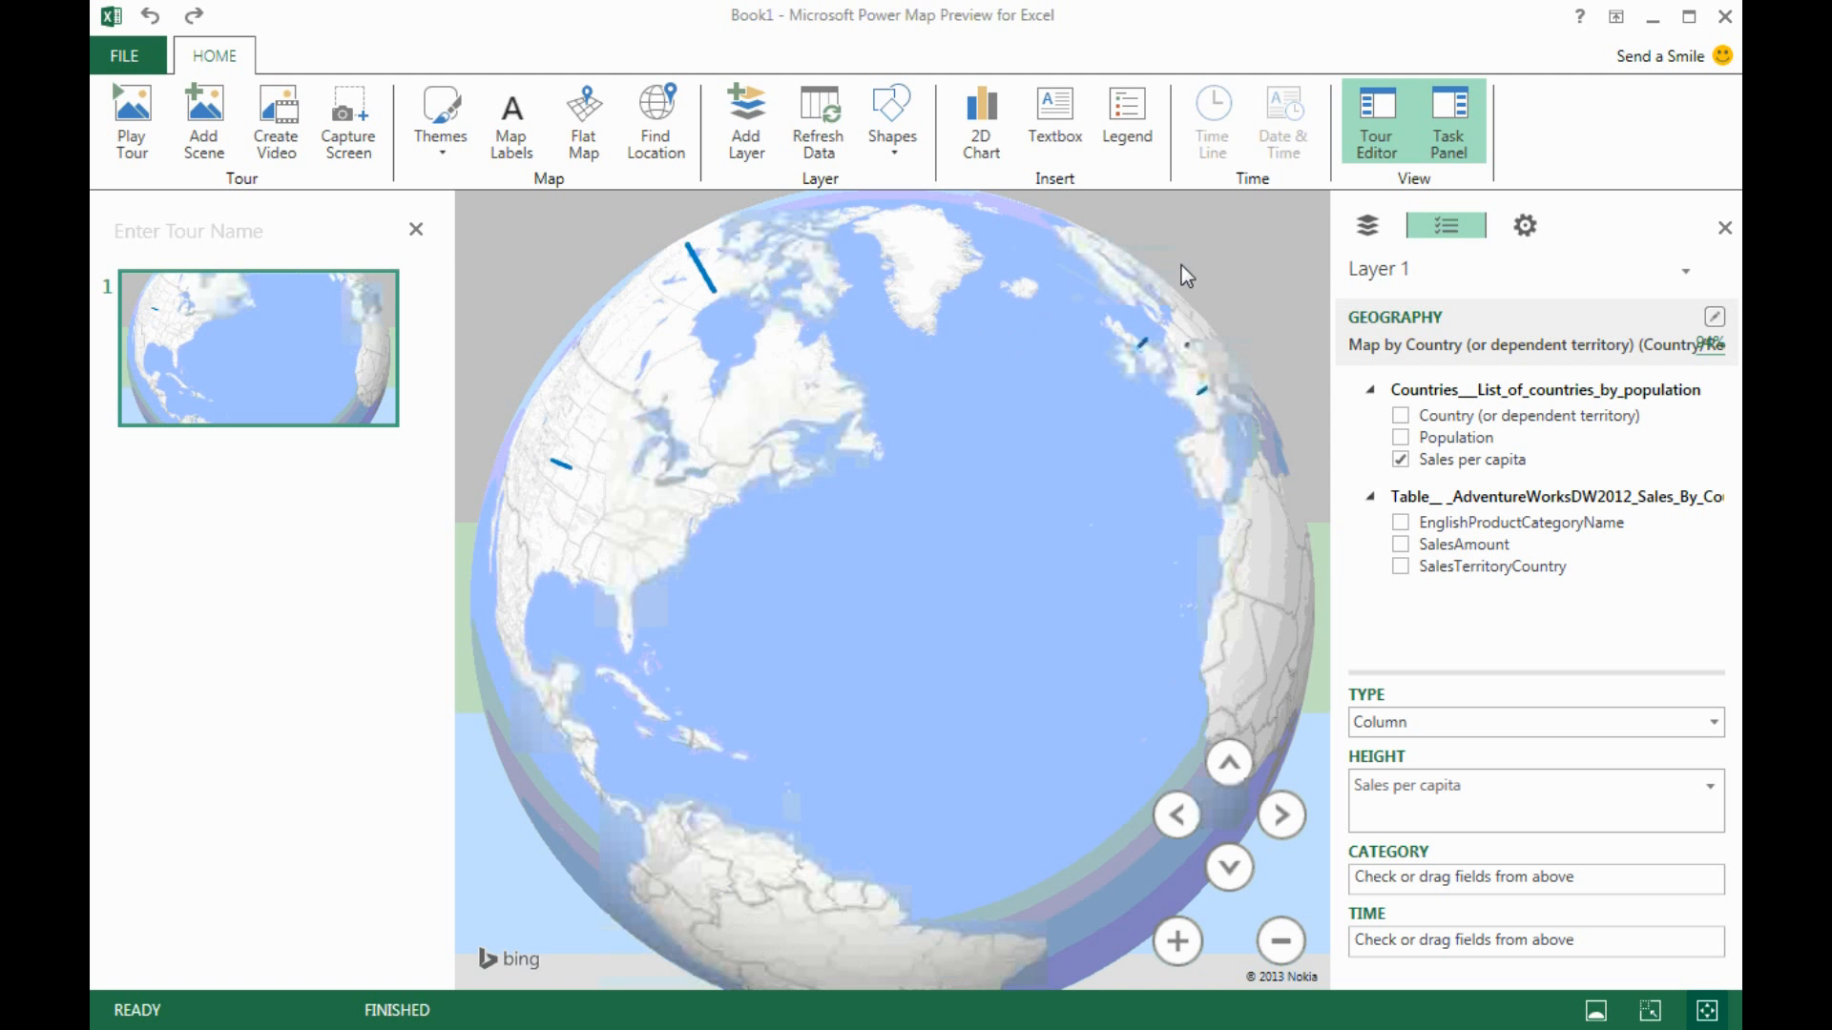
{"action": "left_click_drag", "start_coordinate": [736, 447], "coordinate": [1109, 385]}
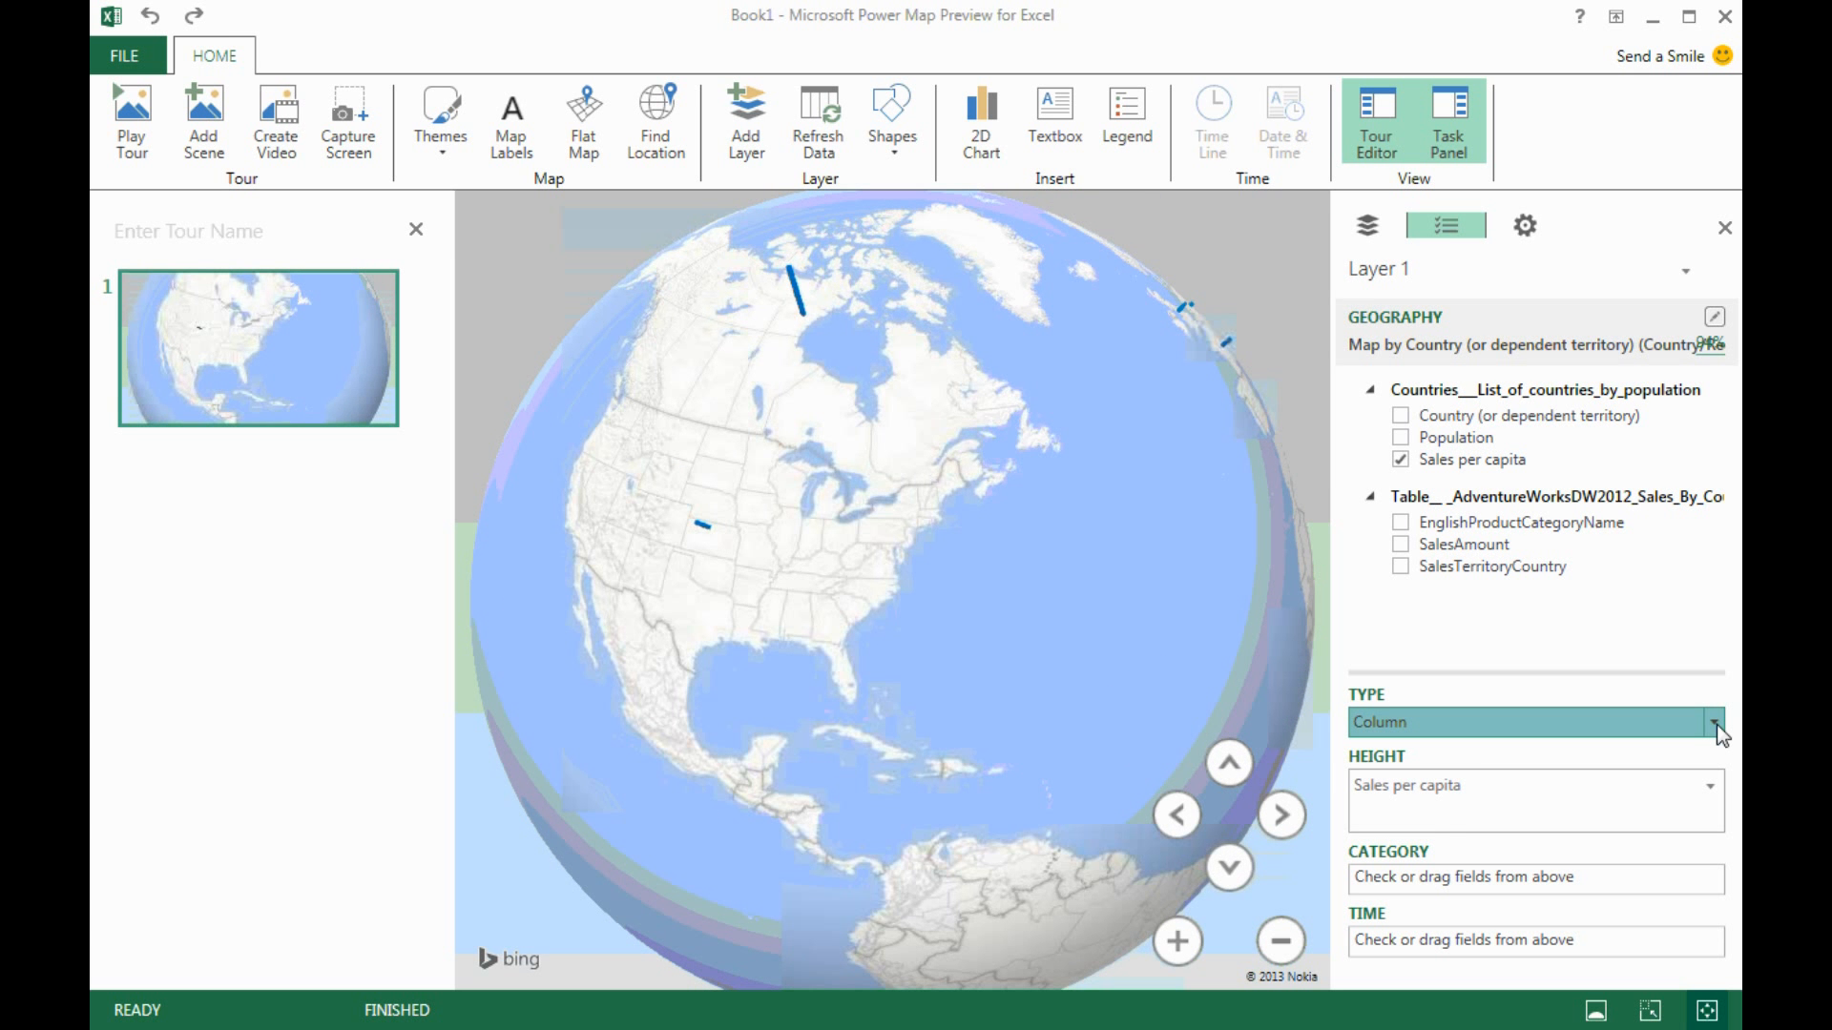
- Change the layer's visualization type to Bubble and inspect the countries around the Atlantic
{"action": "left_click", "coordinate": [1716, 724]}
{"action": "left_click", "coordinate": [1582, 735]}
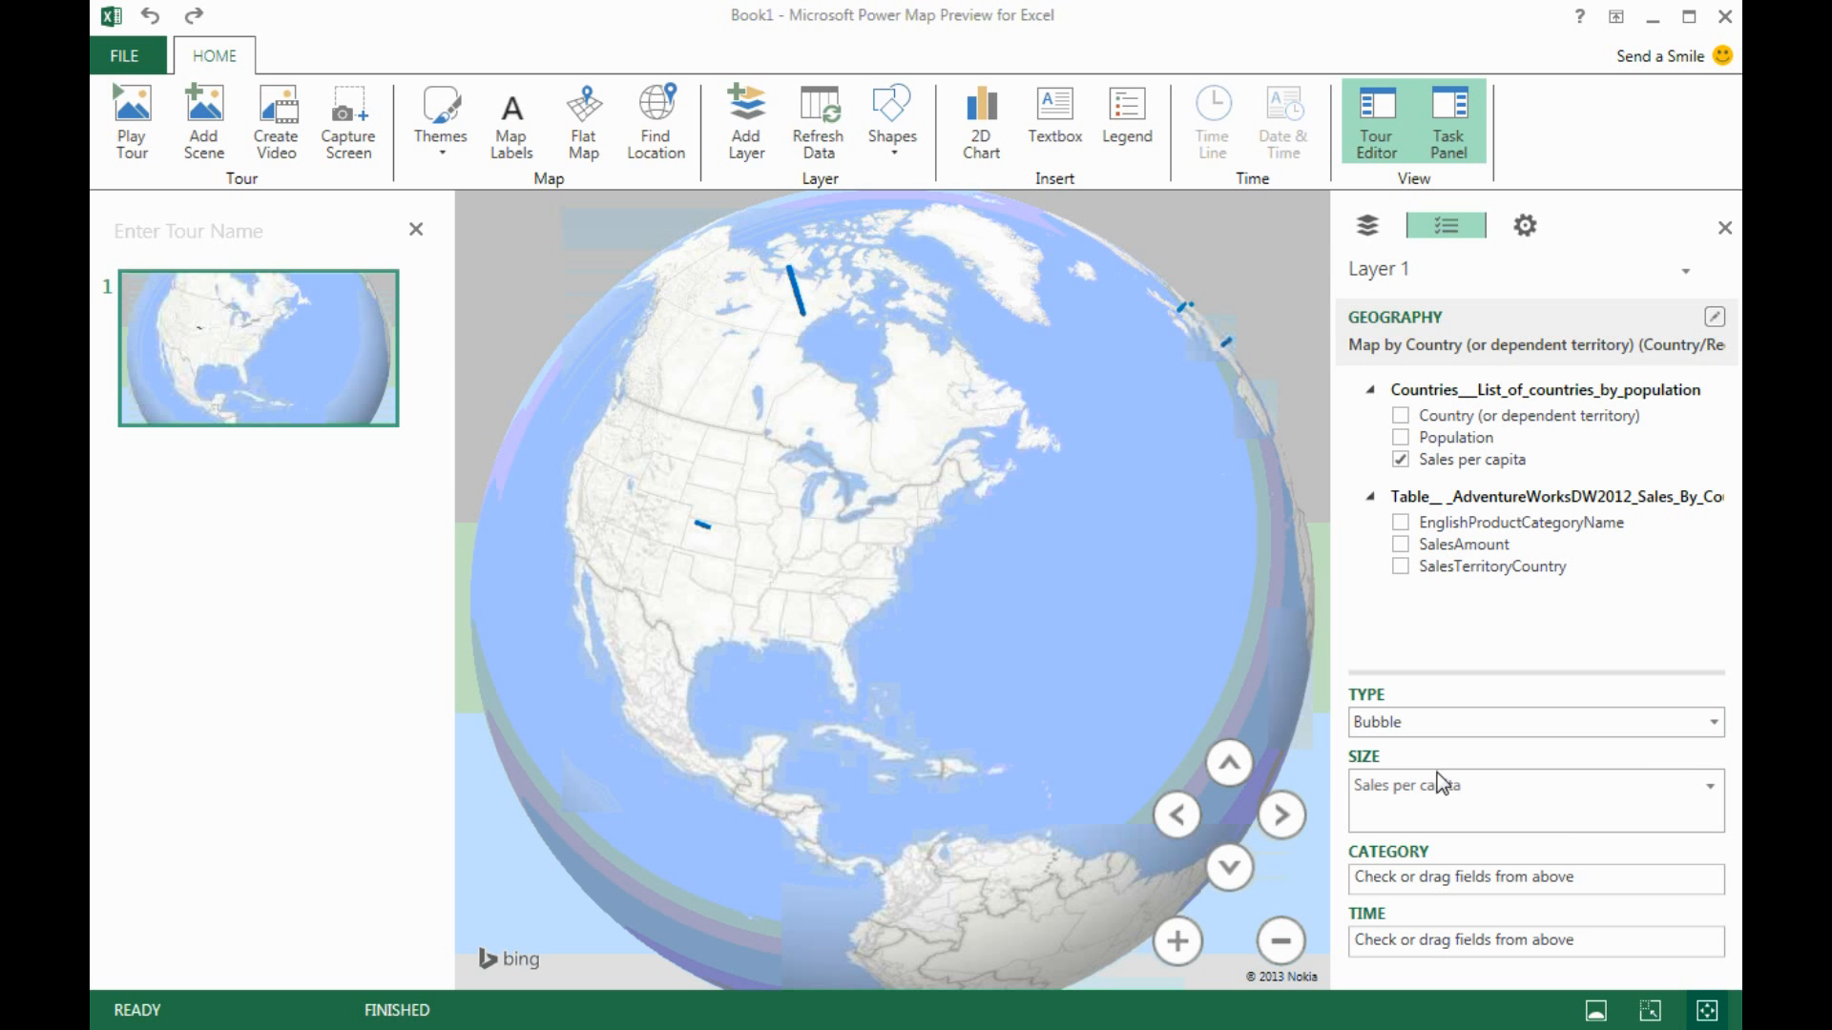
{"action": "left_click_drag", "start_coordinate": [996, 555], "coordinate": [842, 521]}
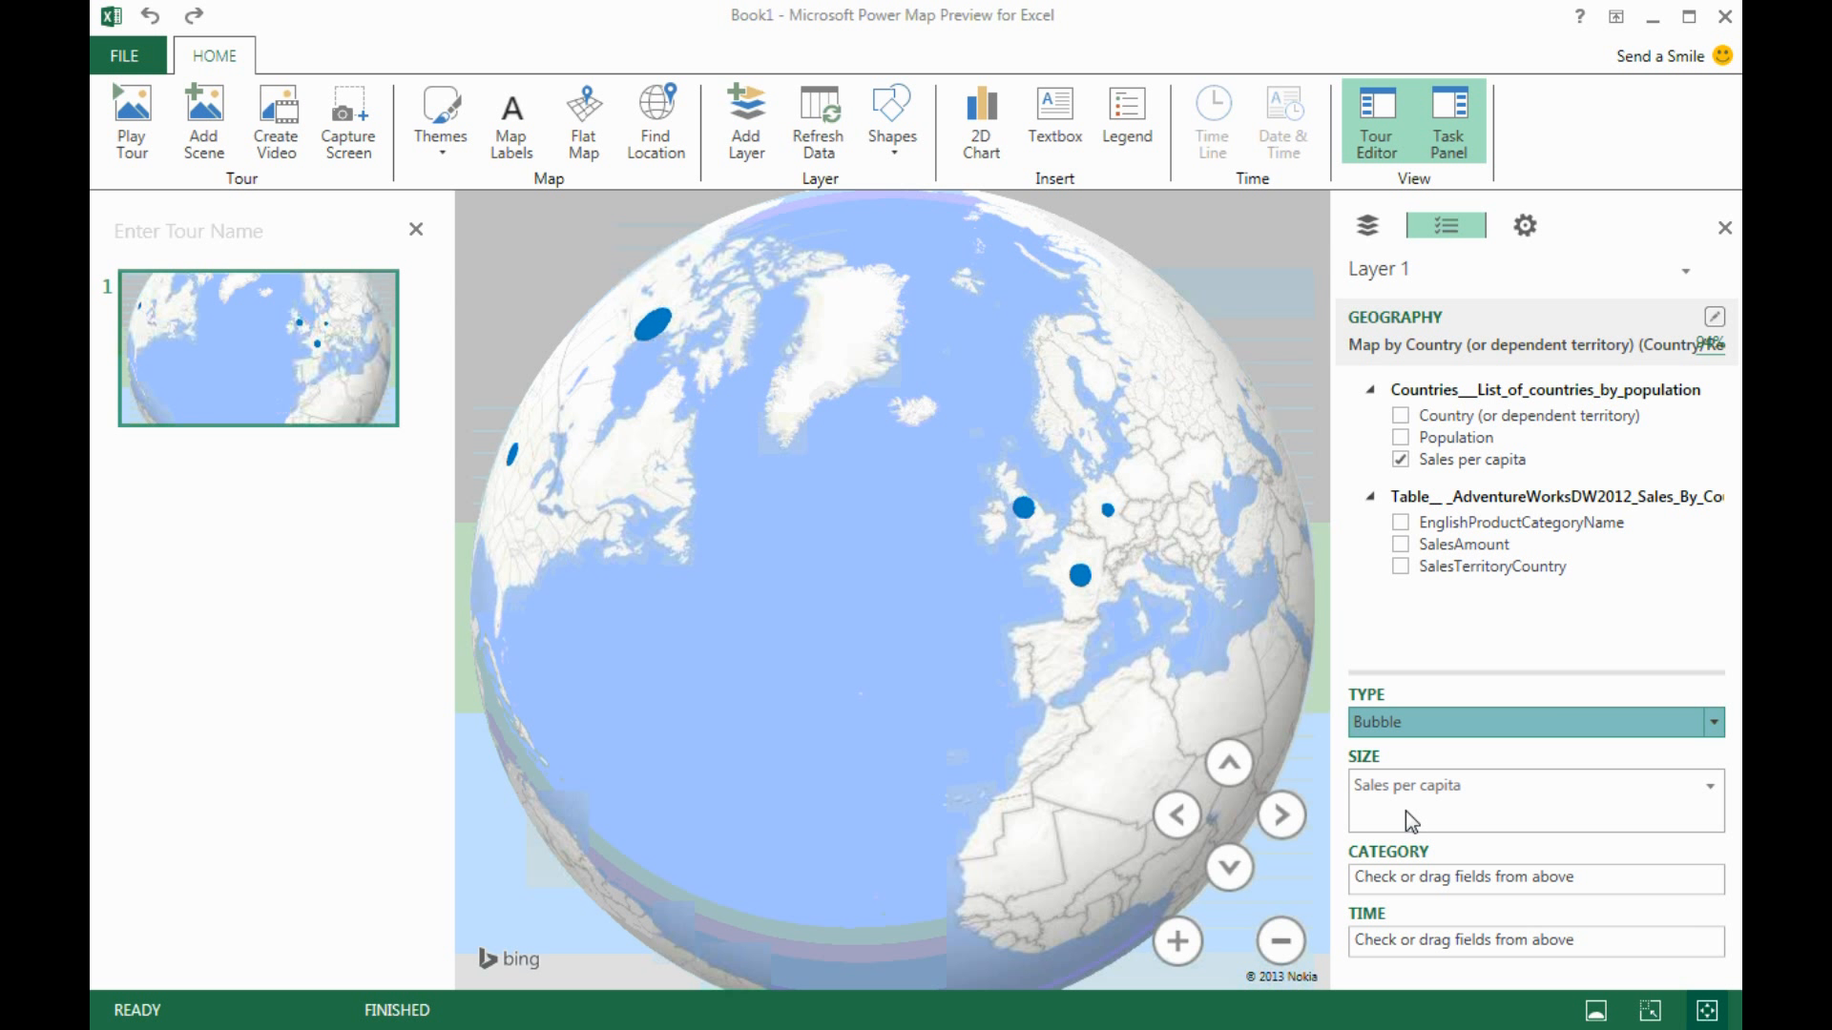
- Change the layer's type to Region and frame the globe closely on Europe
{"action": "left_click", "coordinate": [1405, 811]}
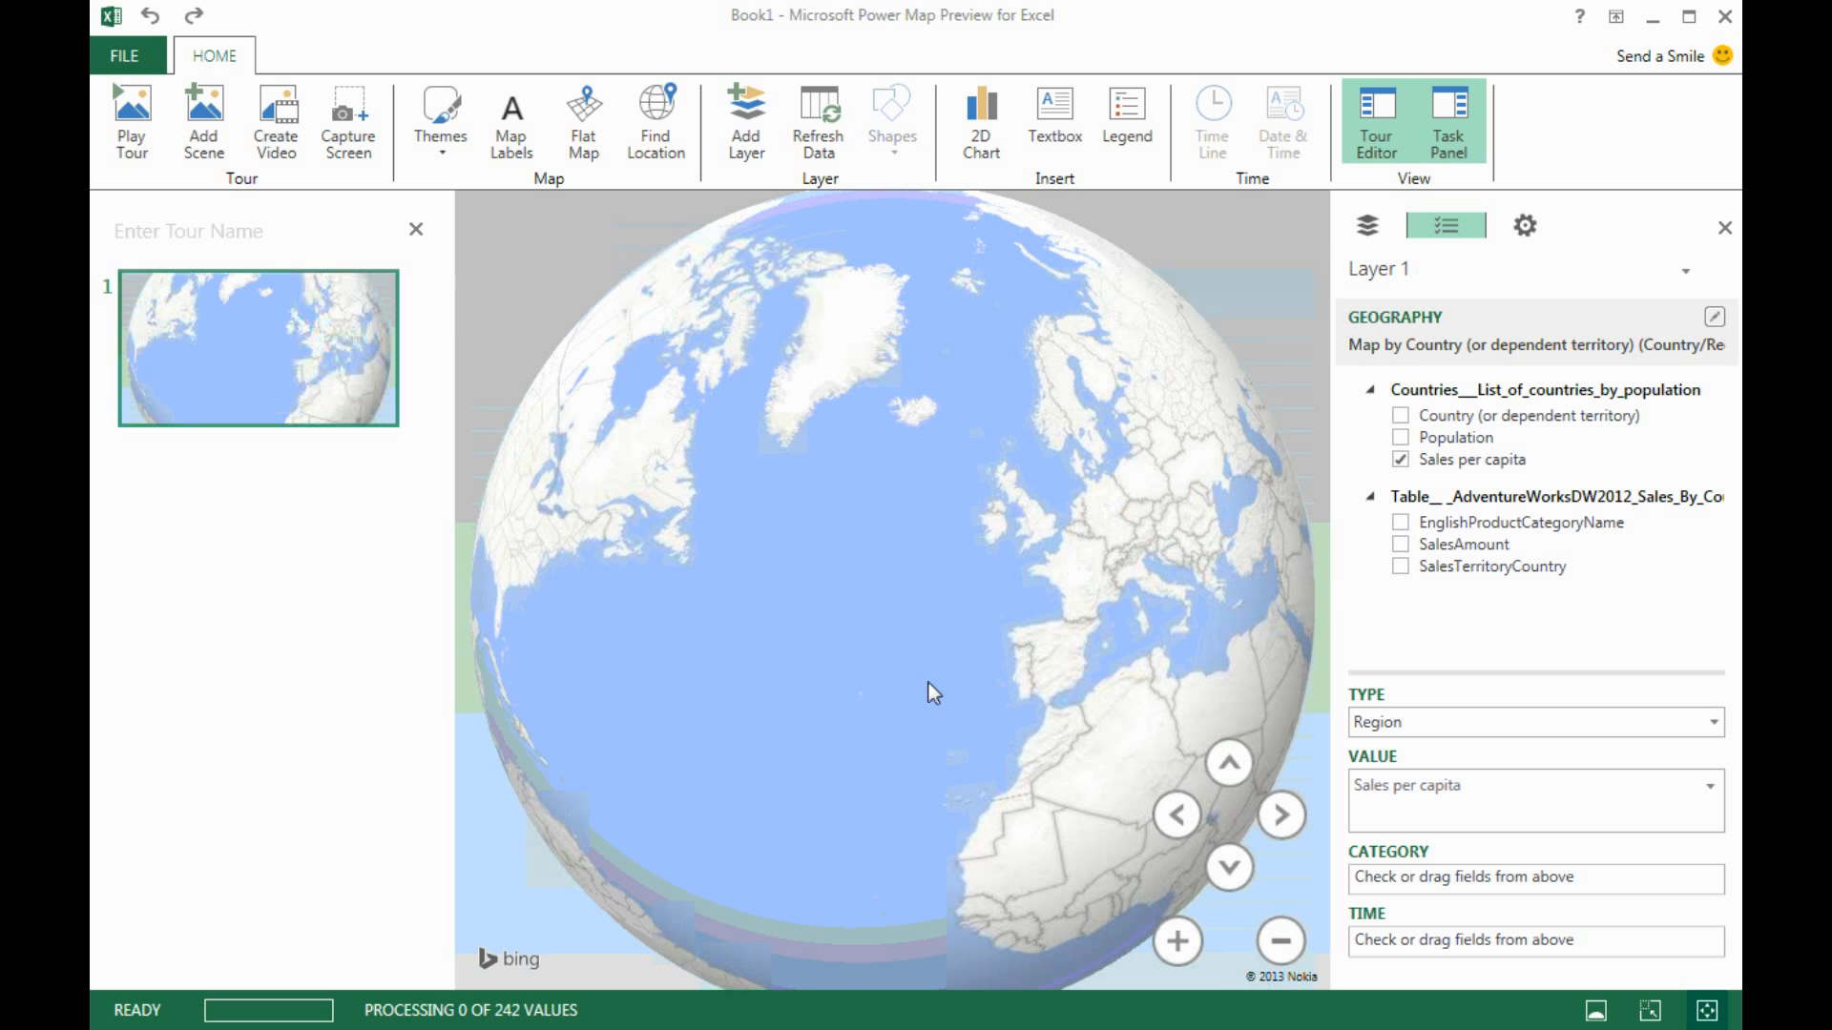
{"action": "left_click_drag", "start_coordinate": [872, 582], "coordinate": [804, 576]}
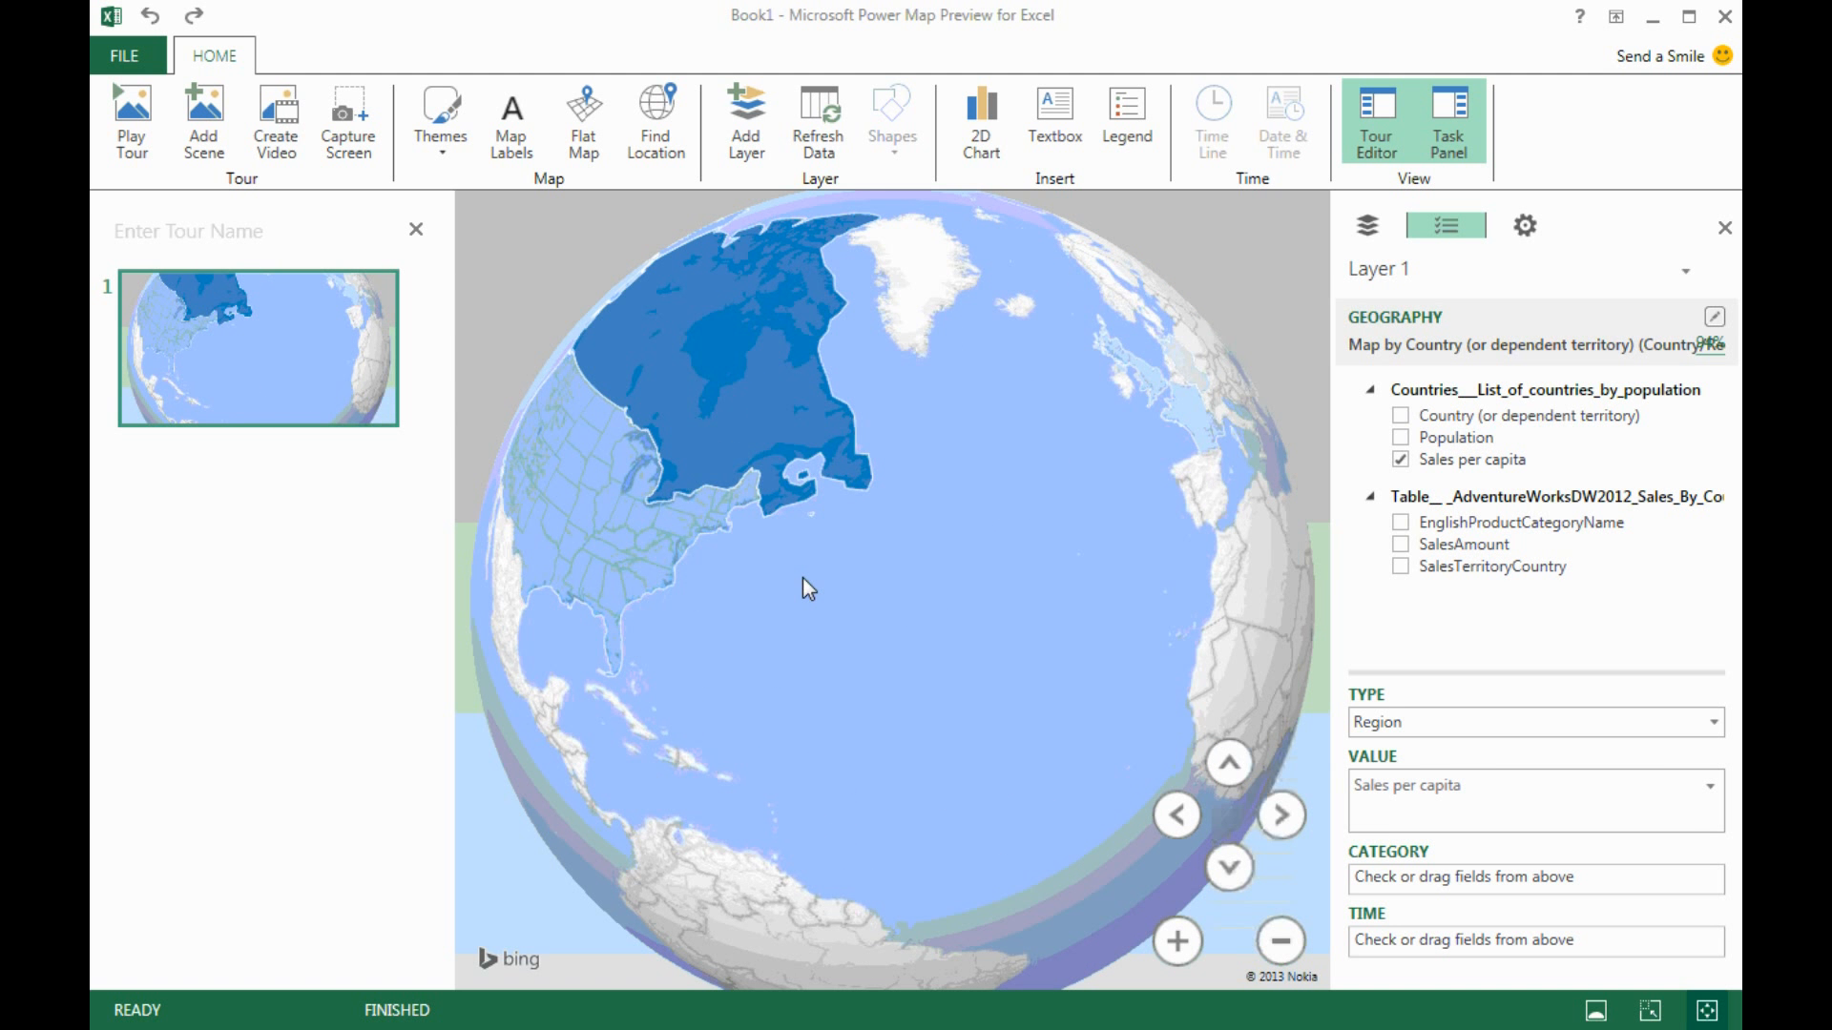
{"action": "left_click_drag", "start_coordinate": [1188, 505], "coordinate": [907, 628]}
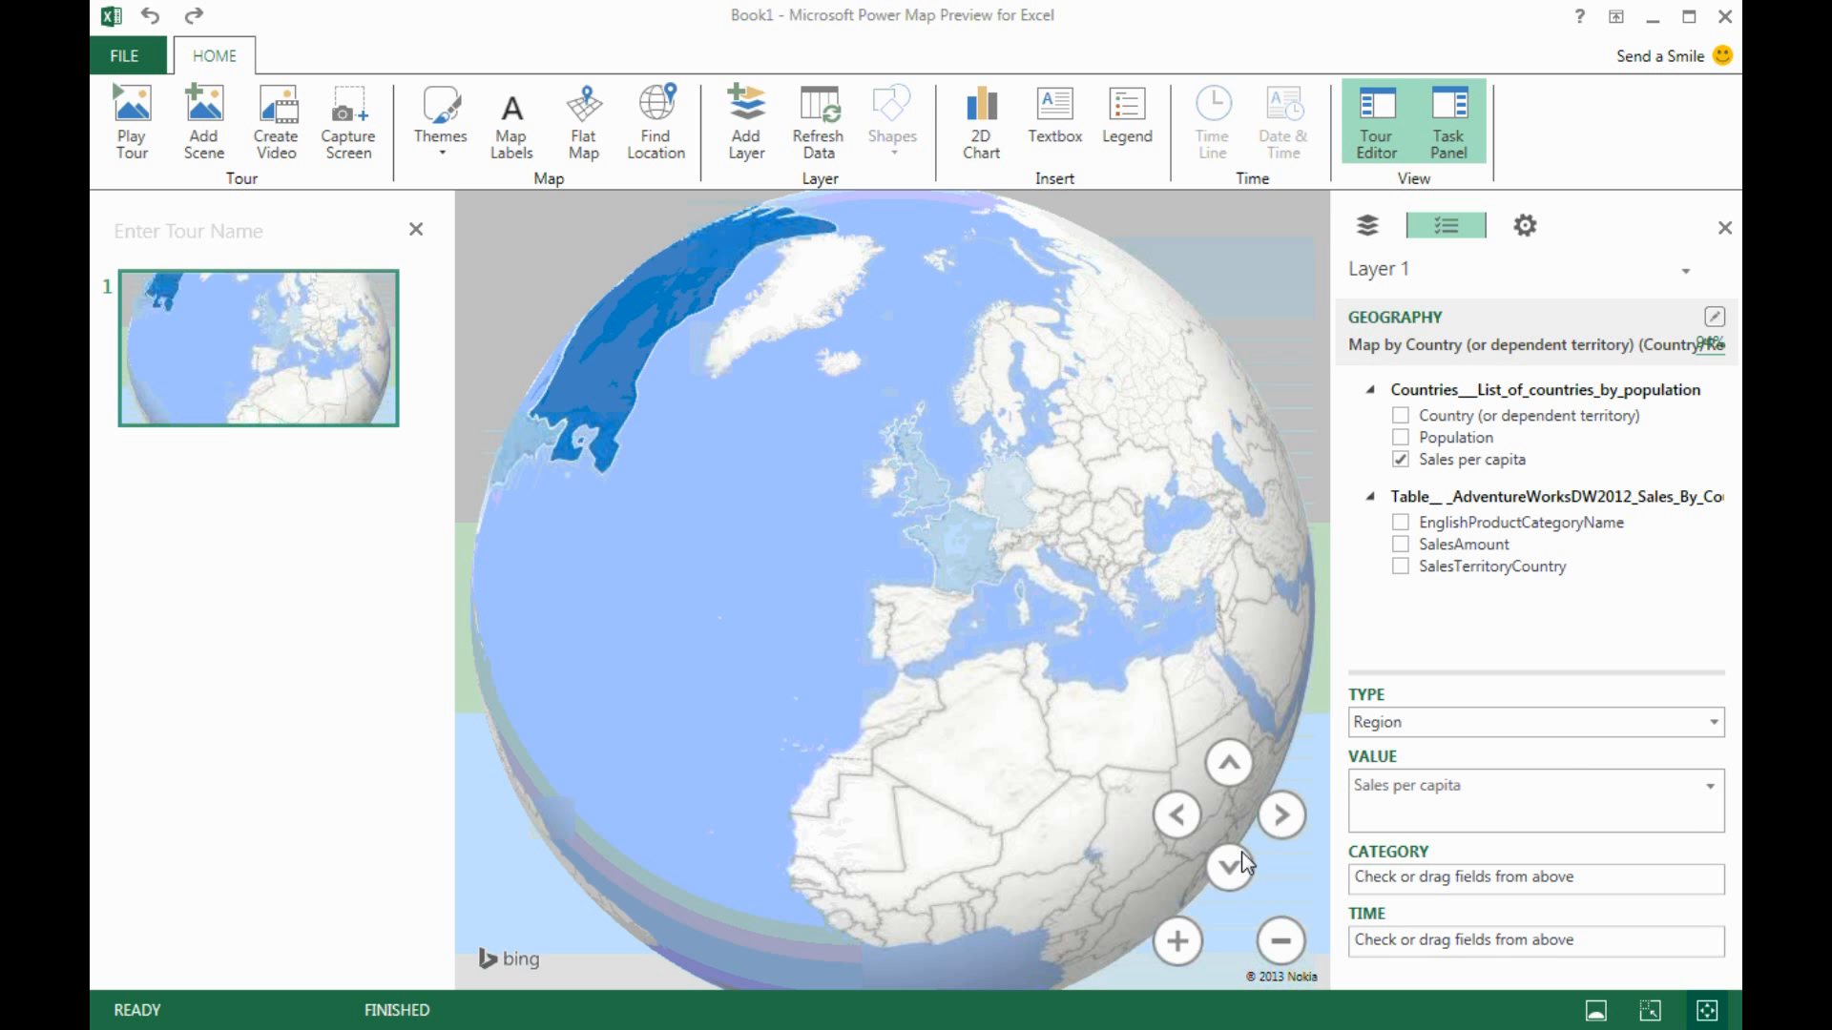
{"action": "left_click", "coordinate": [1177, 945]}
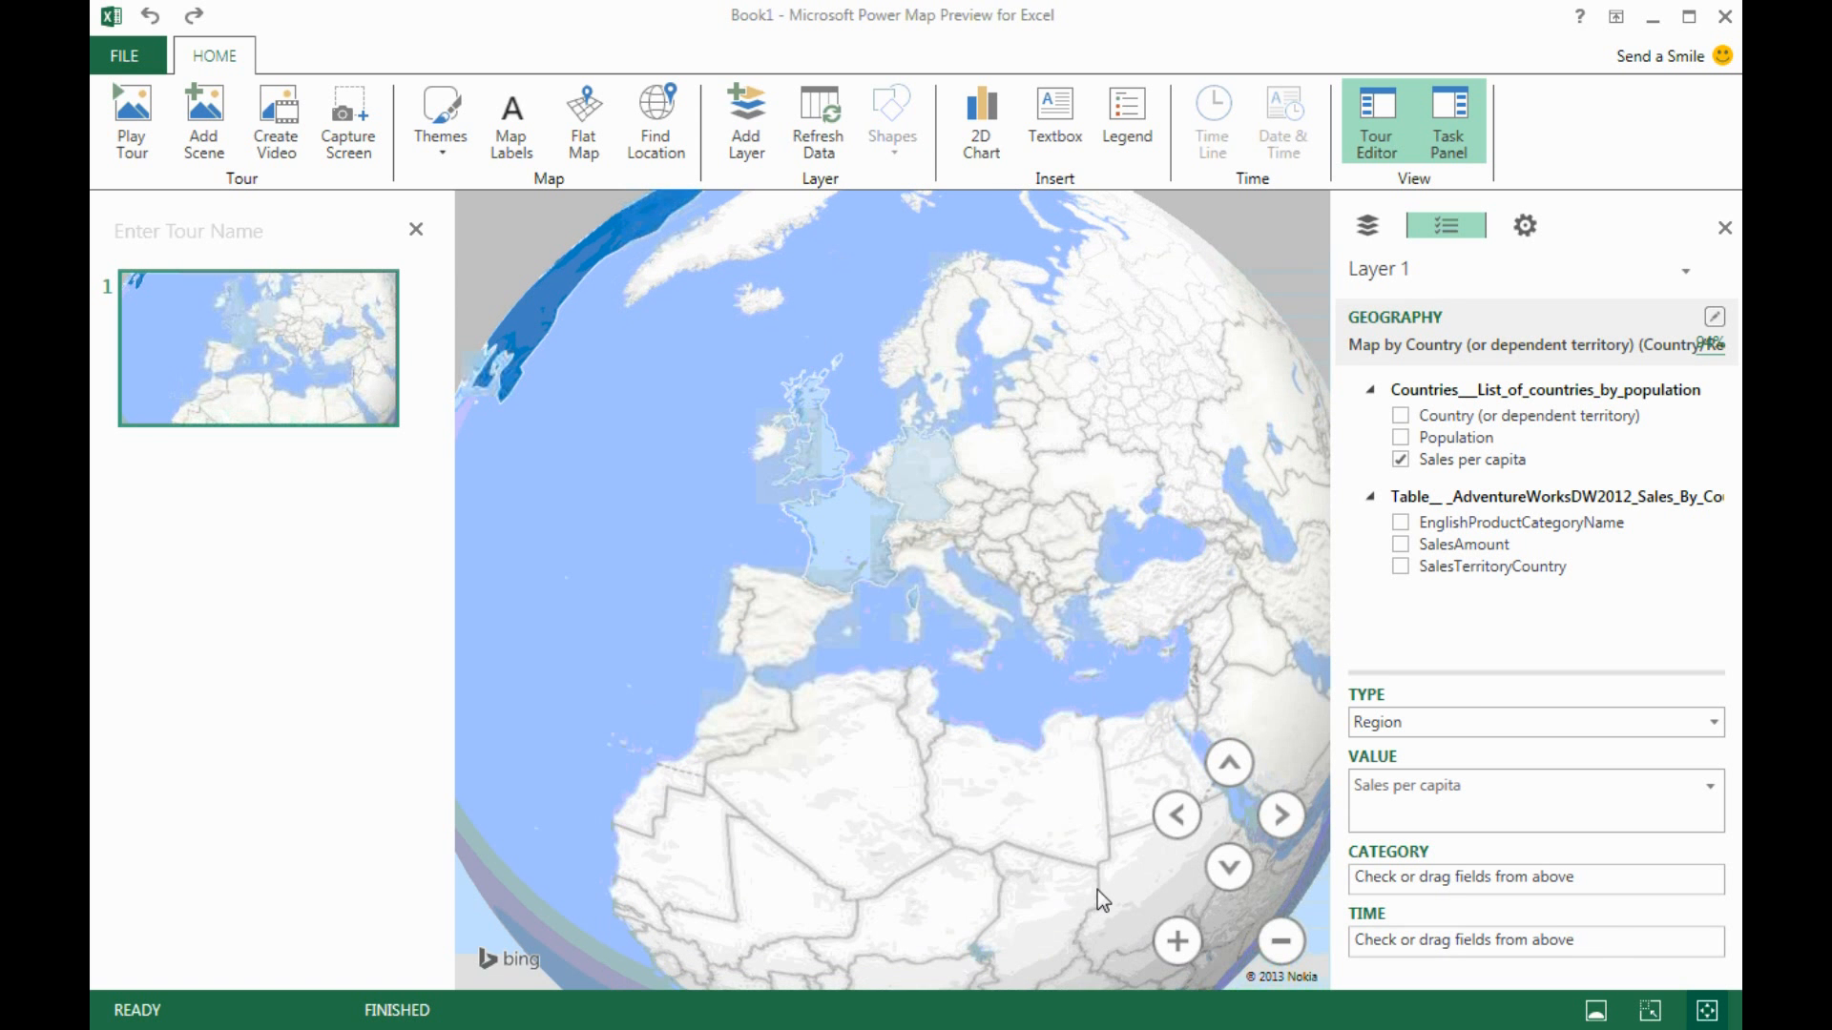
{"action": "left_click", "coordinate": [1174, 942]}
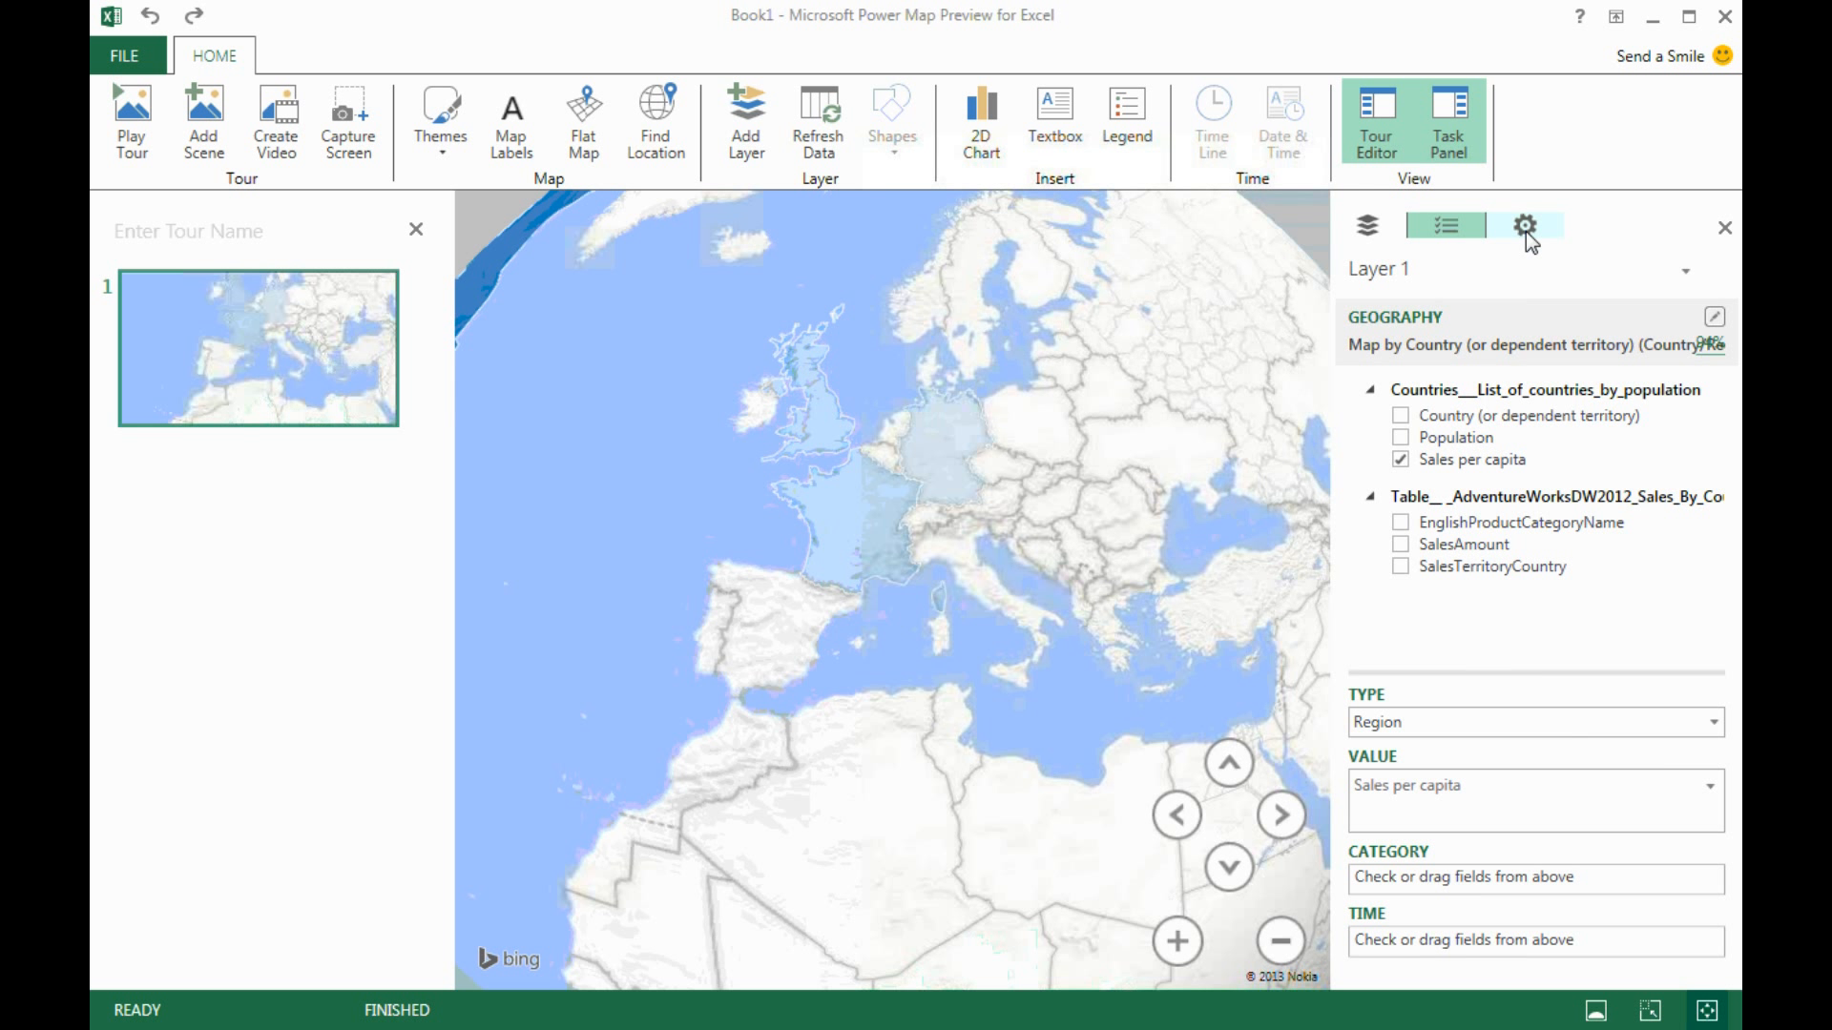
- Choose a different camera effect for the first scene and shorten its scene duration
{"action": "left_click", "coordinate": [1526, 226]}
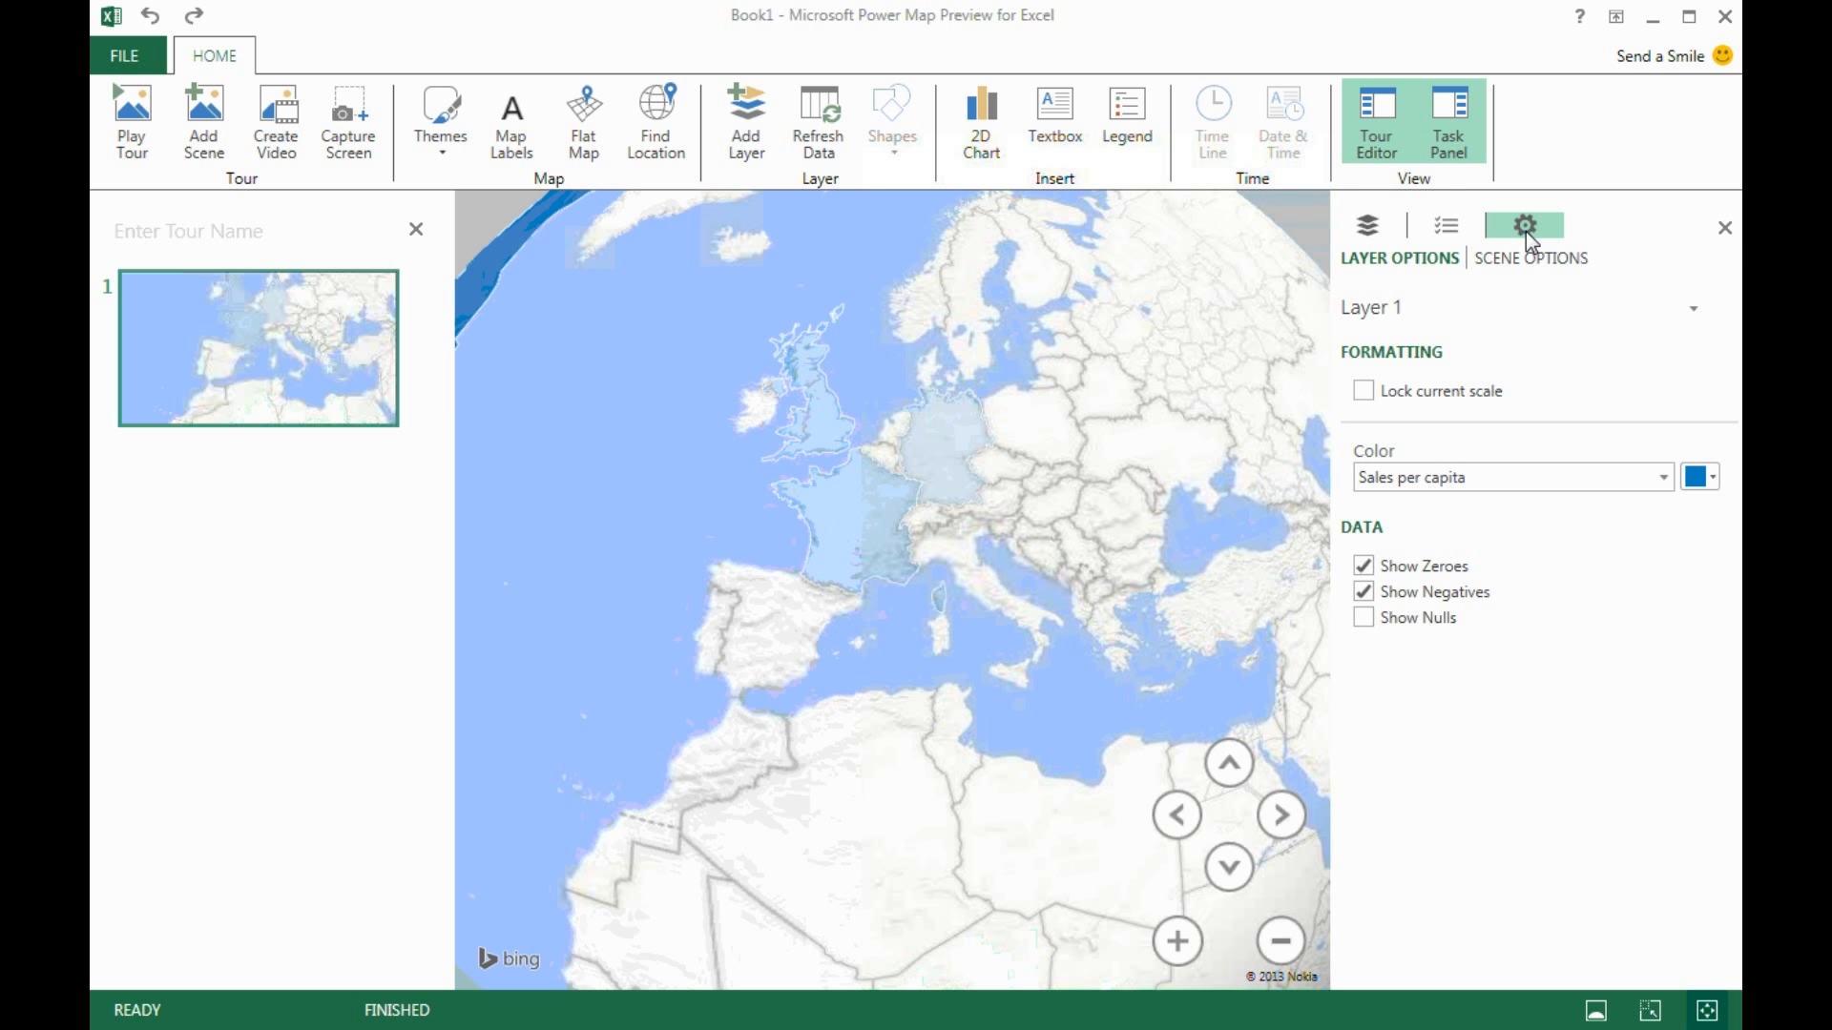
{"action": "left_click", "coordinate": [1371, 218]}
{"action": "left_click", "coordinate": [1660, 320]}
{"action": "left_click", "coordinate": [1494, 257]}
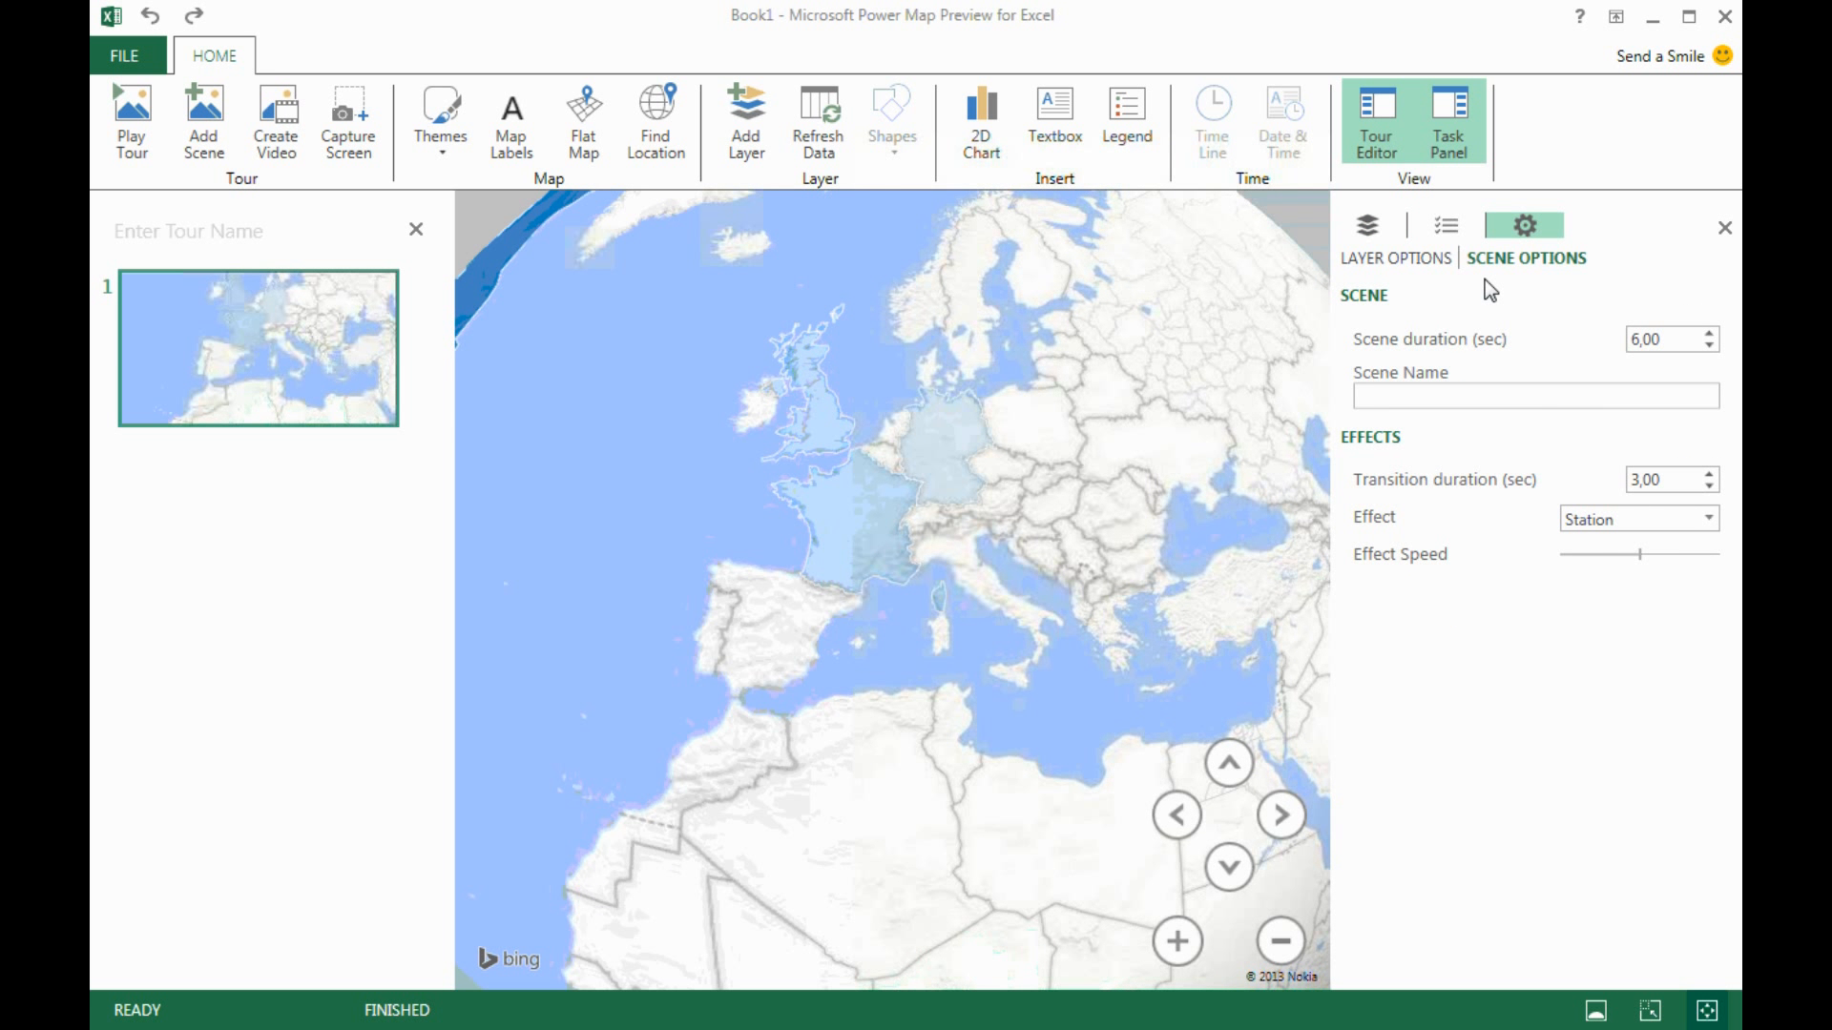
{"action": "left_click", "coordinate": [1705, 524]}
{"action": "left_click", "coordinate": [1629, 615]}
{"action": "left_click", "coordinate": [1710, 345]}
{"action": "left_click", "coordinate": [1710, 345]}
{"action": "left_click", "coordinate": [1710, 346]}
{"action": "left_click", "coordinate": [1710, 346]}
{"action": "left_click", "coordinate": [1709, 346]}
{"action": "left_click", "coordinate": [1710, 345]}
- Add a second scene to the tour that frames Canada and the United States on the globe
{"action": "left_click", "coordinate": [212, 105]}
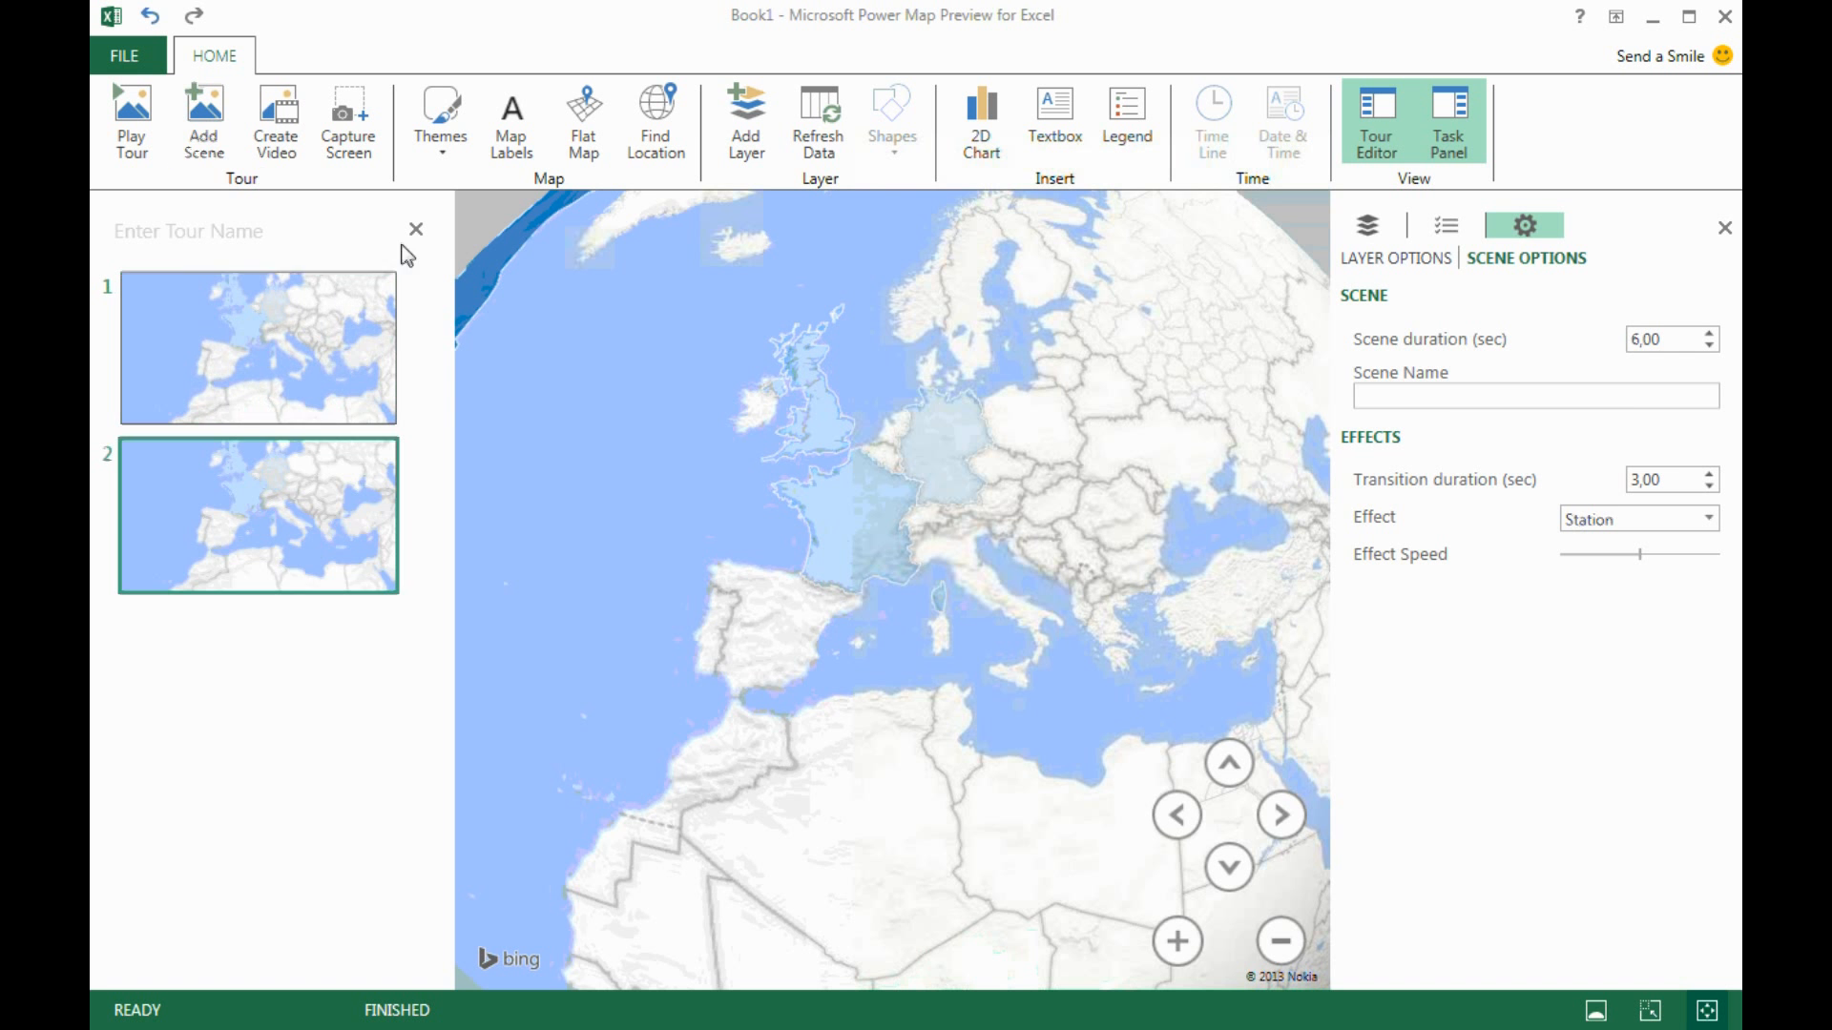
{"action": "left_click_drag", "start_coordinate": [626, 501], "coordinate": [1153, 583]}
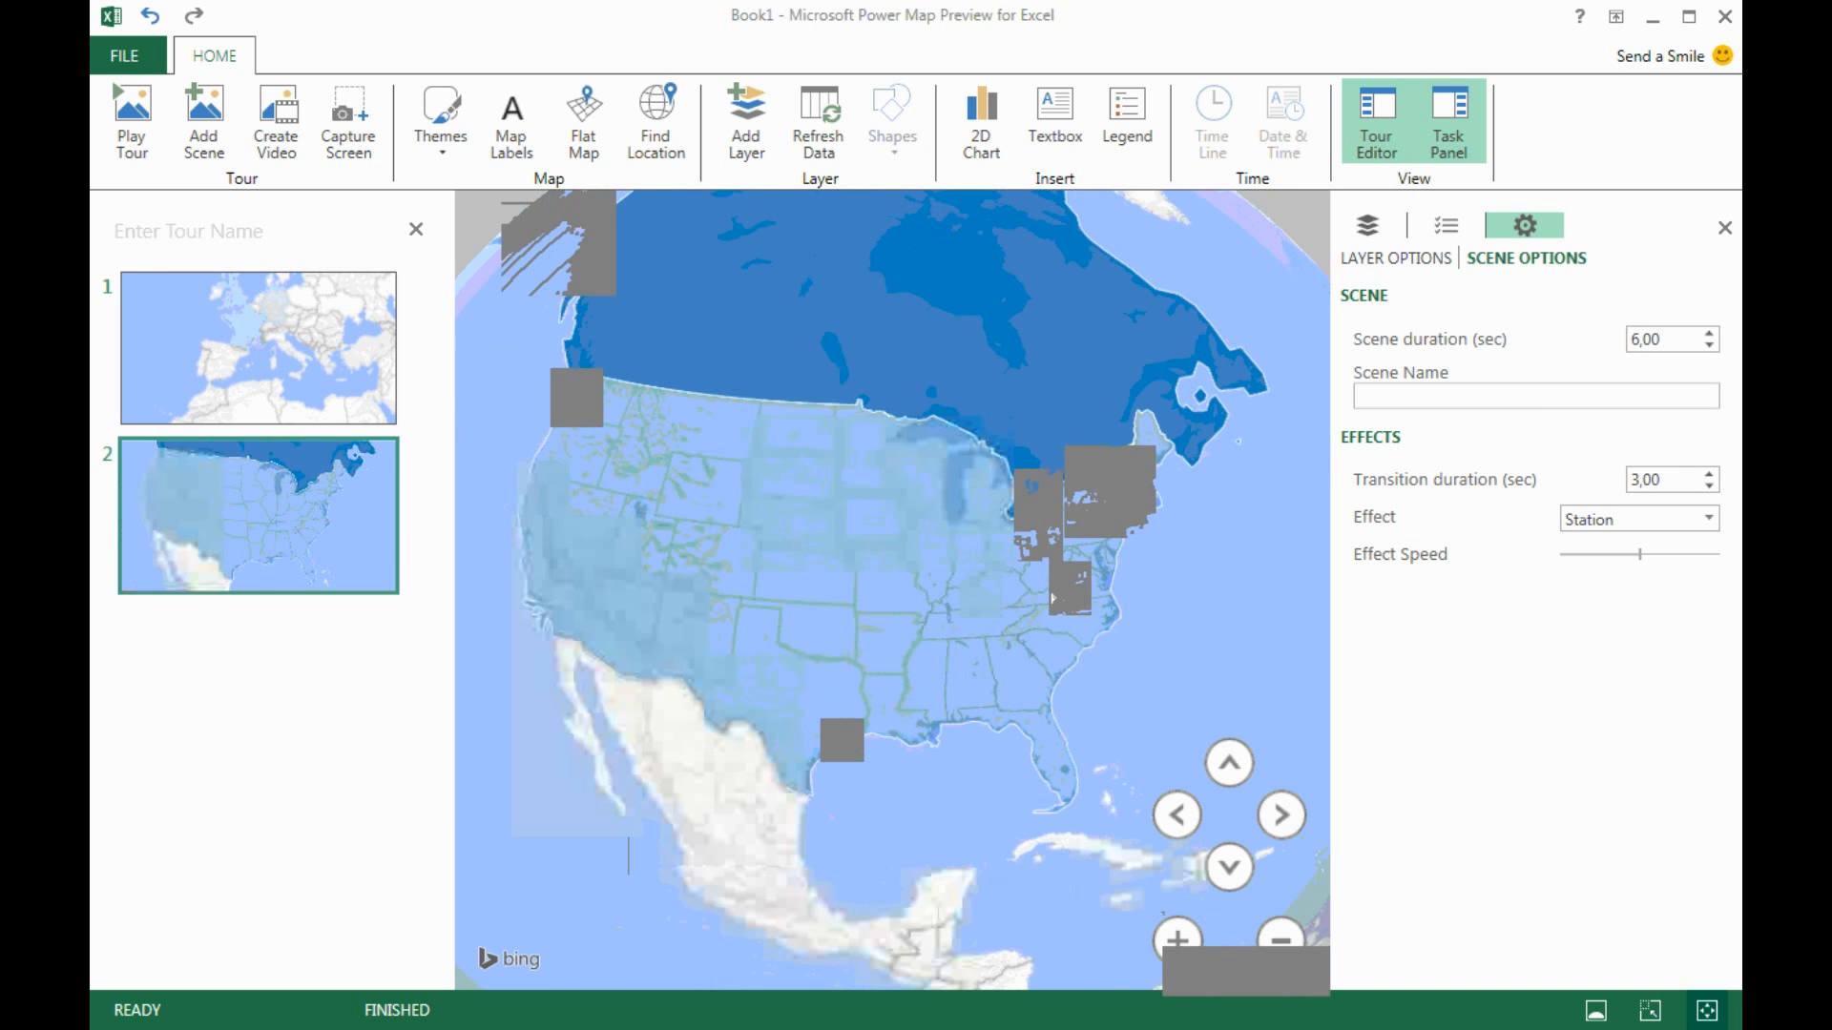
{"action": "left_click", "coordinate": [1279, 940]}
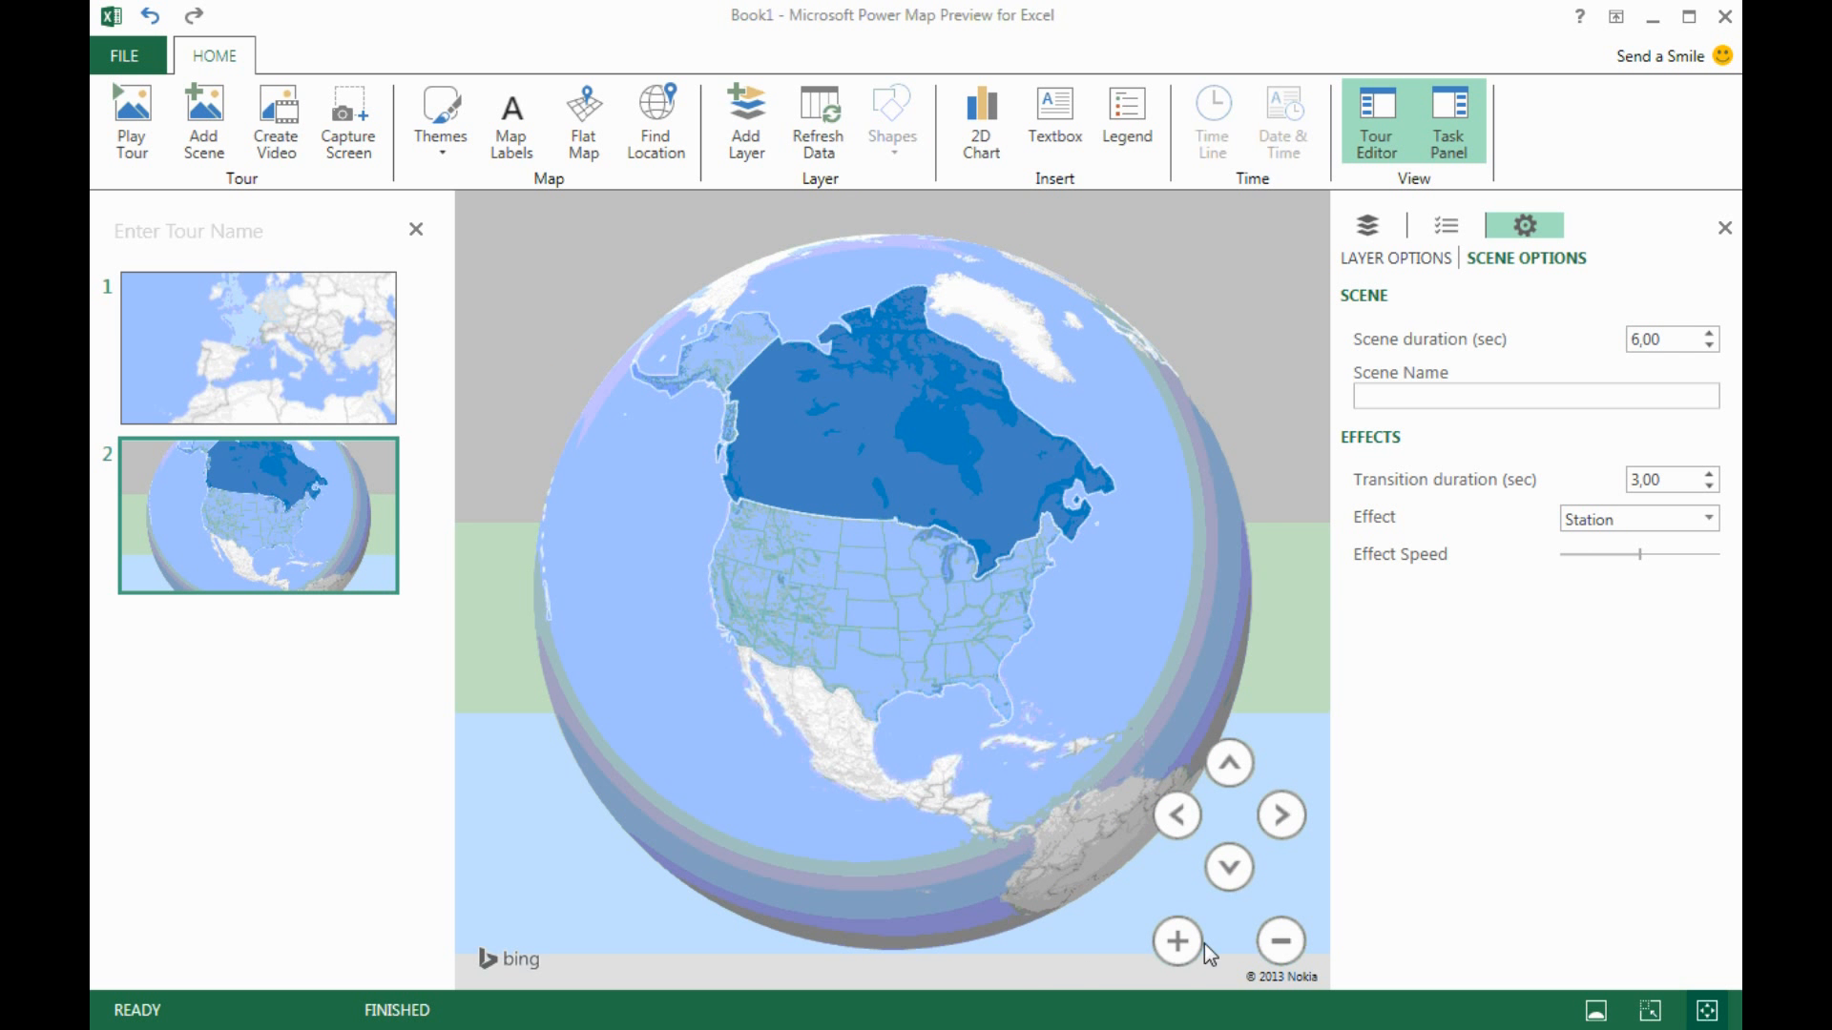
{"action": "left_click", "coordinate": [1183, 942]}
{"action": "left_click_drag", "start_coordinate": [1003, 632], "coordinate": [1033, 632]}
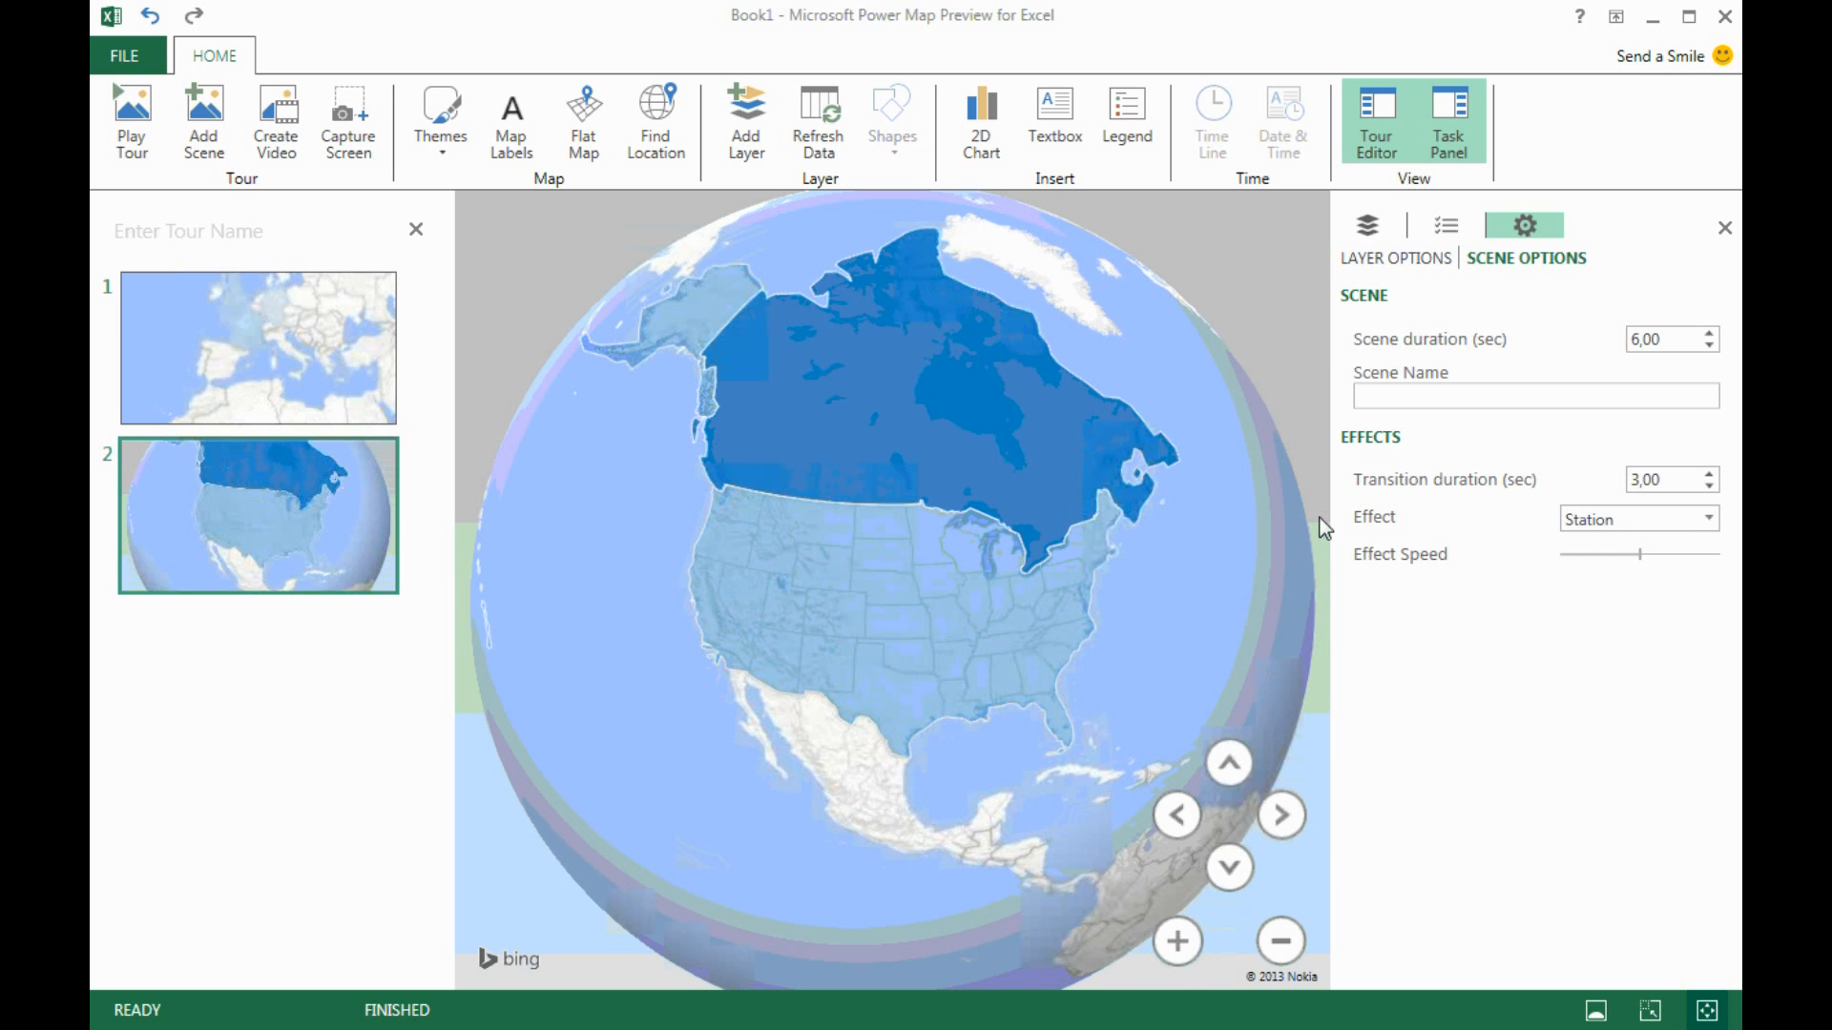
- Set the second scene's effect to Push In and its scene duration to 5 seconds
{"action": "left_click", "coordinate": [1612, 604]}
{"action": "left_click", "coordinate": [1709, 346]}
{"action": "left_click", "coordinate": [1710, 346]}
- Play the two-scene tour
{"action": "mouse_move", "coordinate": [392, 374]}
{"action": "left_click", "coordinate": [130, 113]}
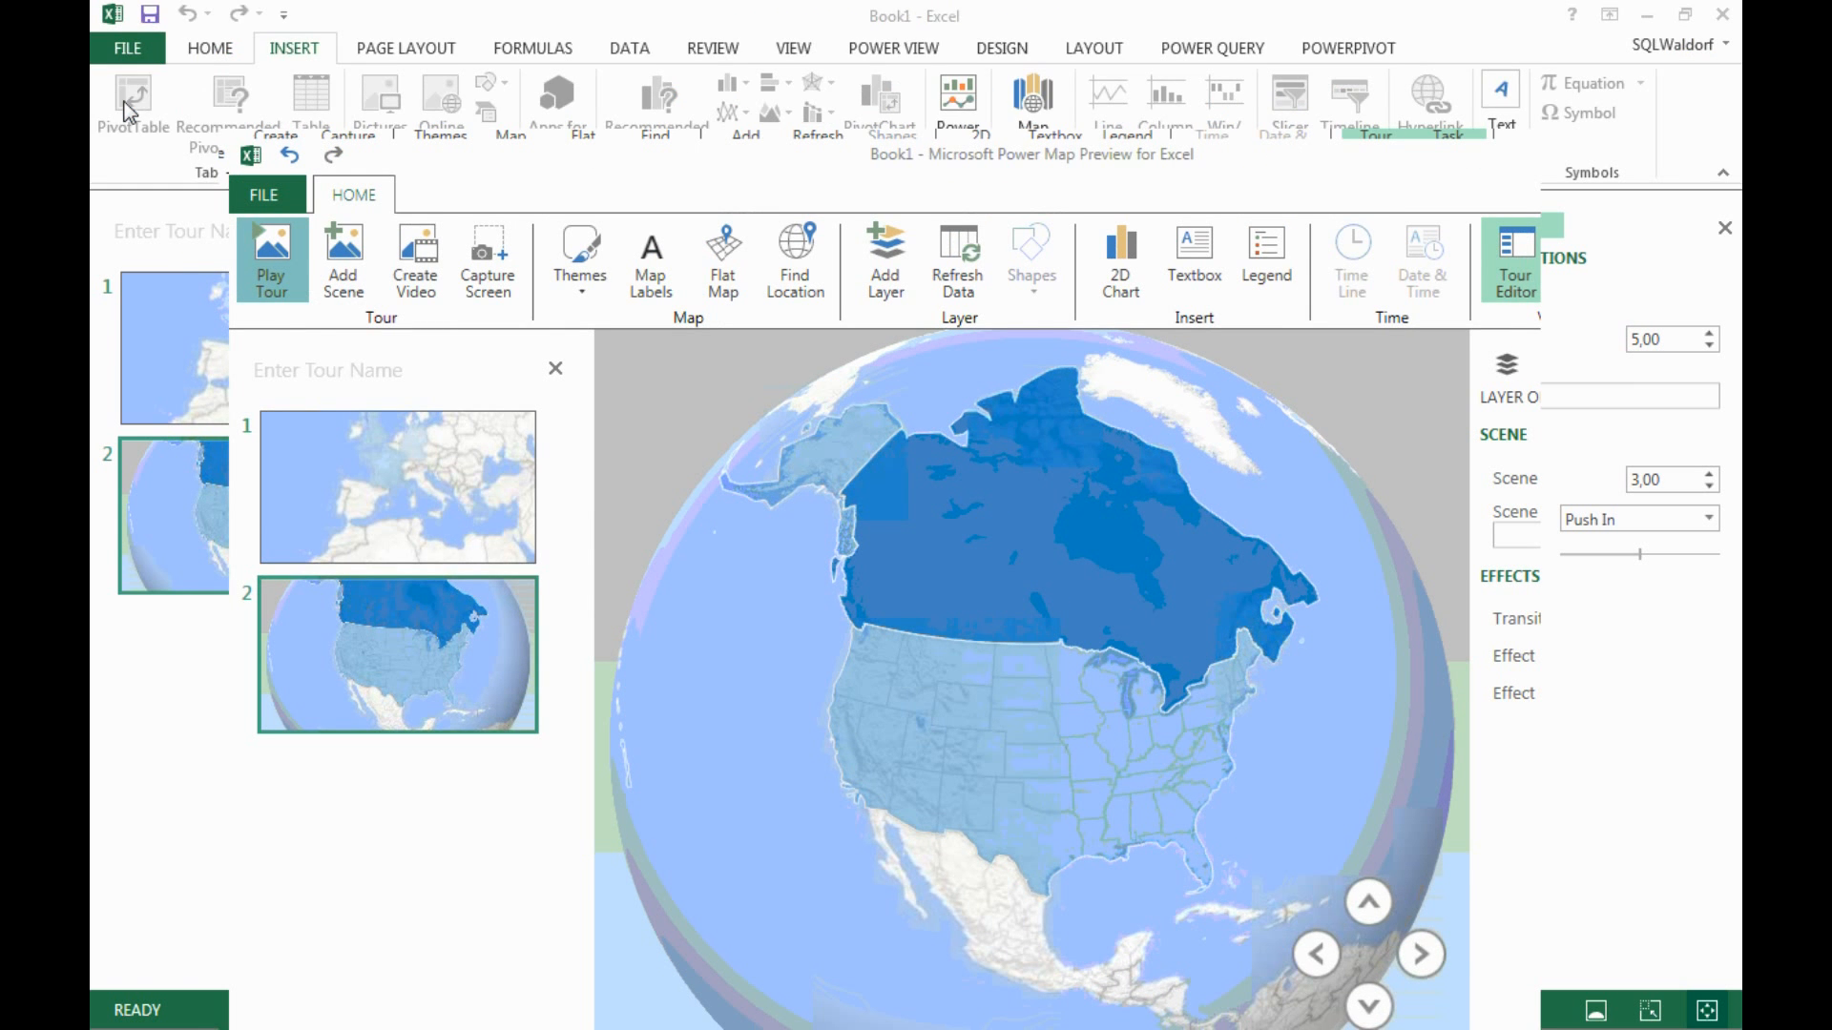